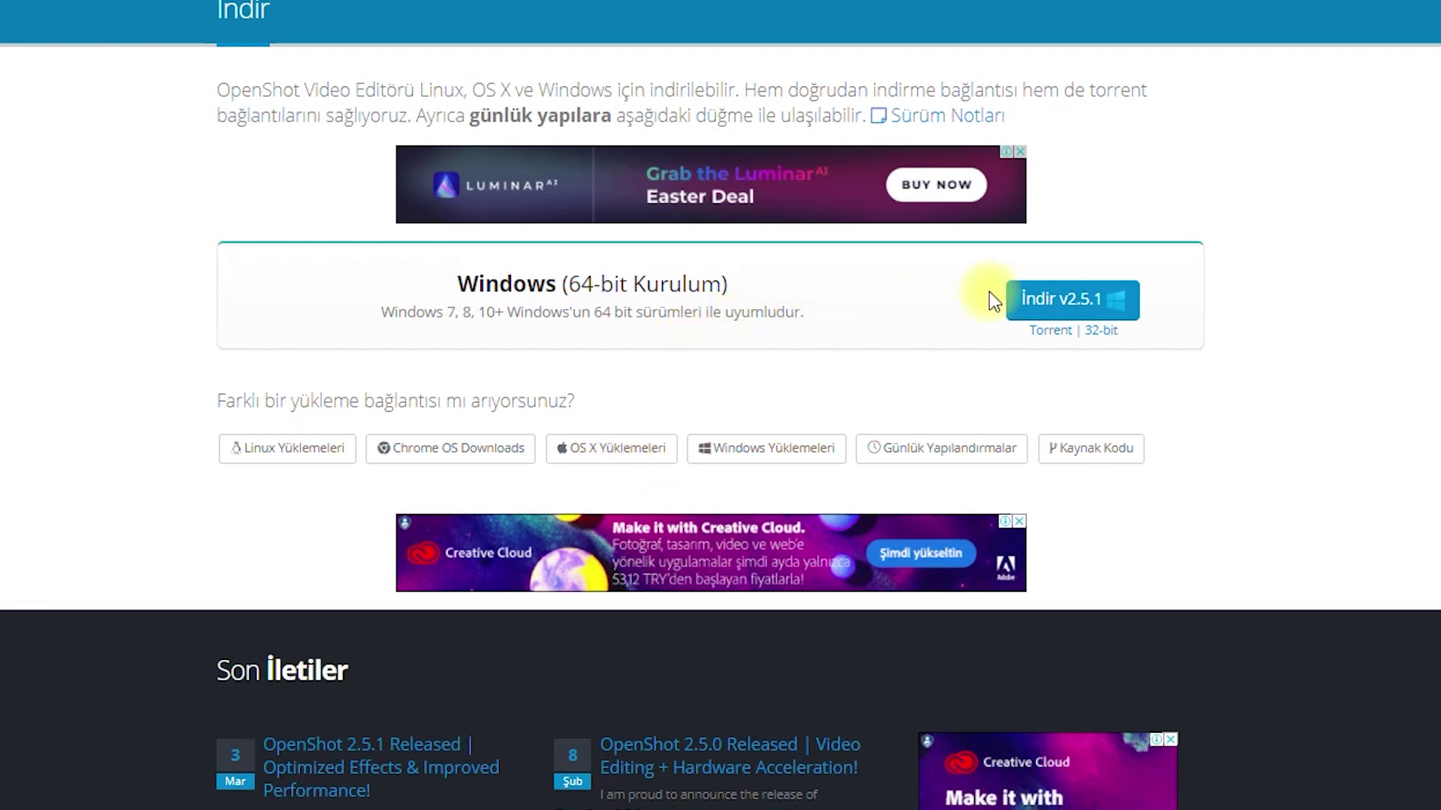
Step: Download the 64-bit Windows installer of OpenShot v2.5.1 and start its setup in Türkçe
{"action": "left_click", "coordinate": [1066, 304]}
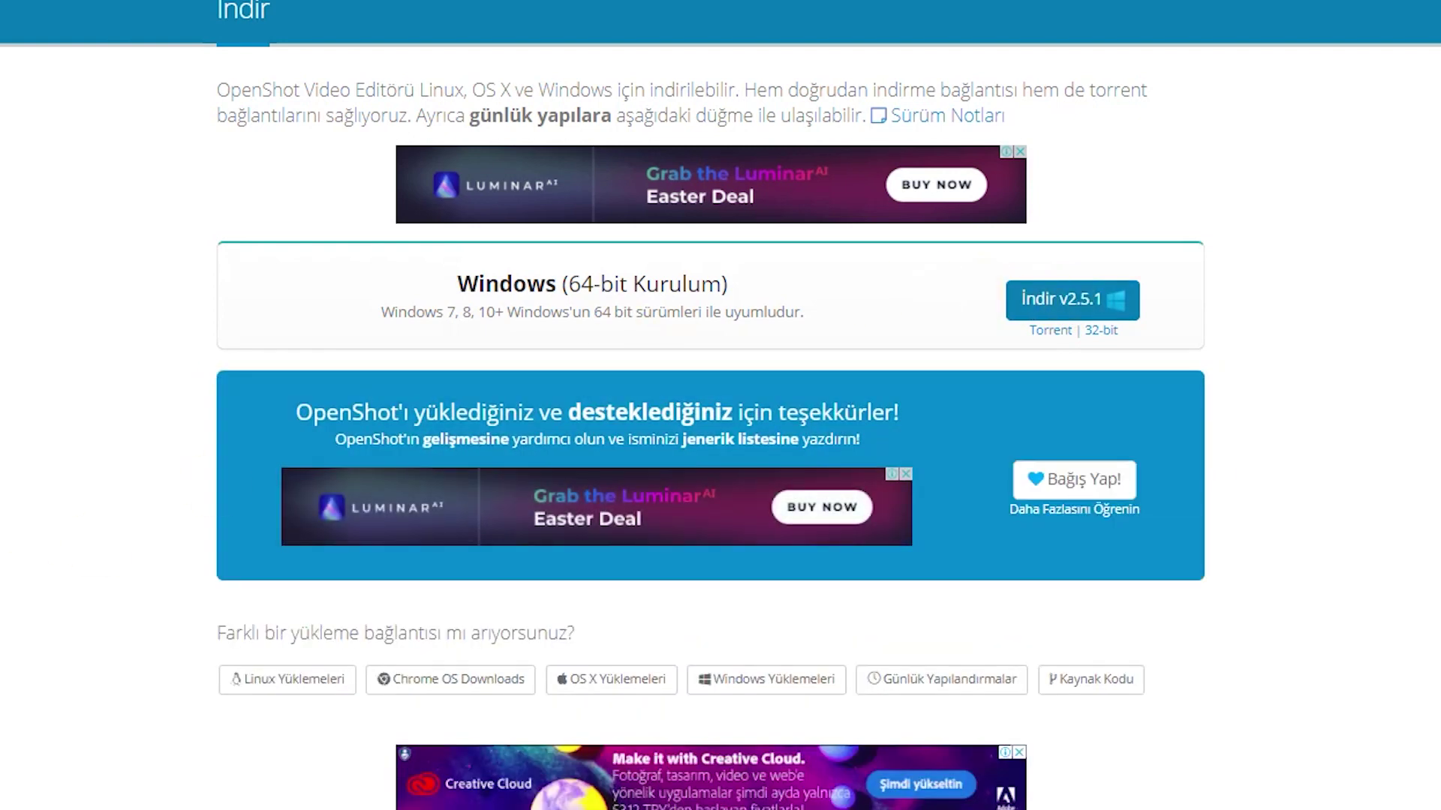
{"action": "left_click_drag", "start_coordinate": [712, 322], "coordinate": [568, 247]}
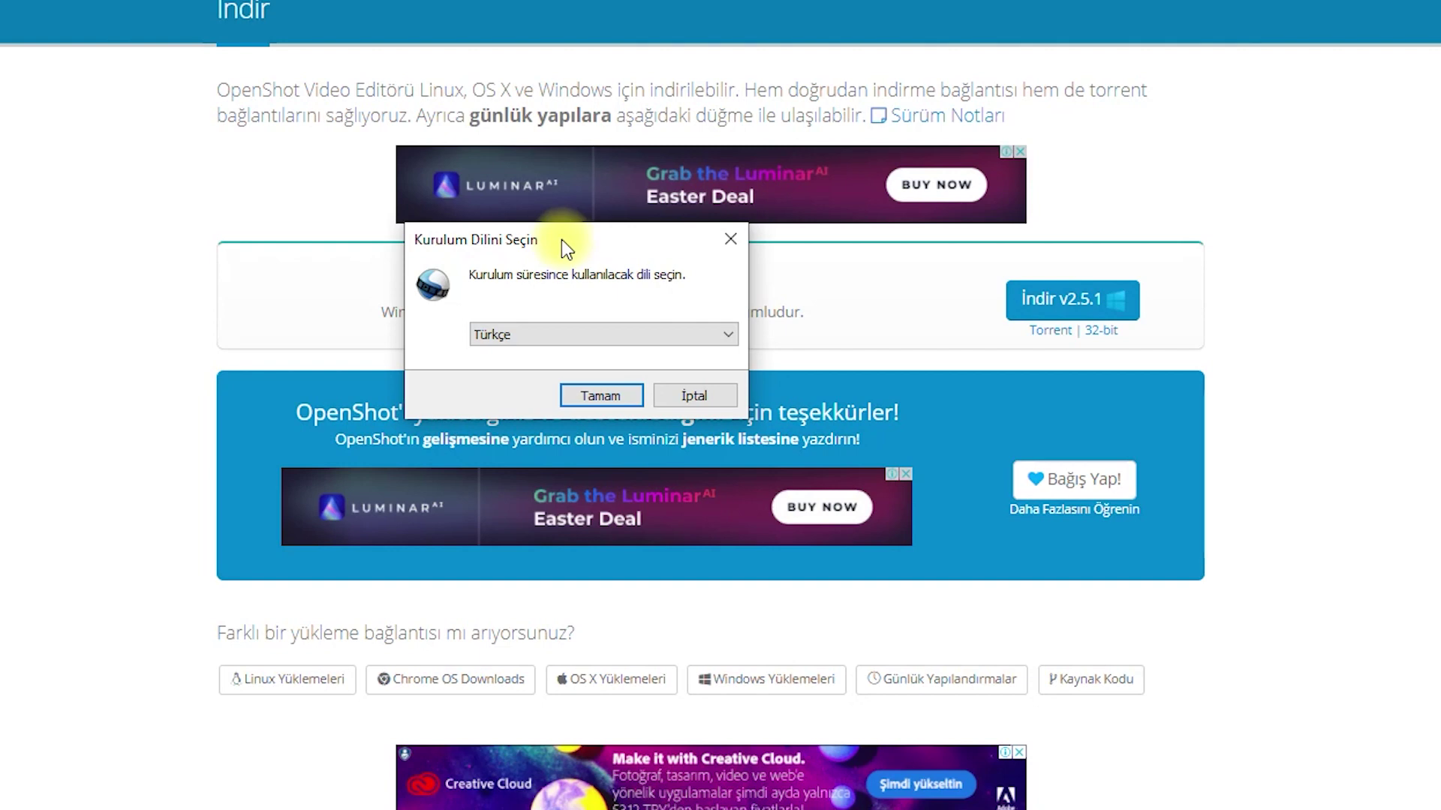
{"action": "left_click_drag", "start_coordinate": [507, 237], "coordinate": [644, 228]}
{"action": "left_click", "coordinate": [656, 323]}
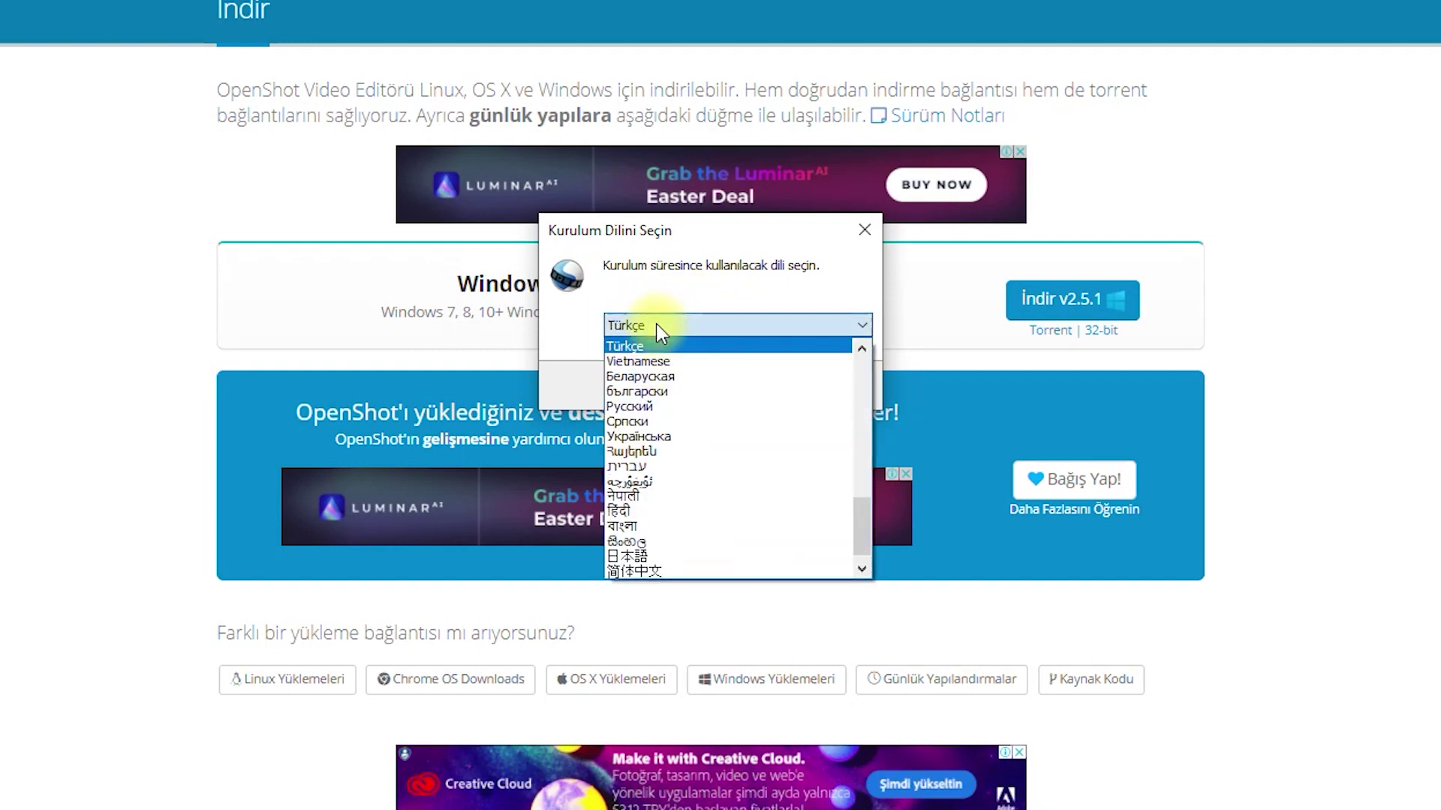
{"action": "left_click", "coordinate": [569, 344]}
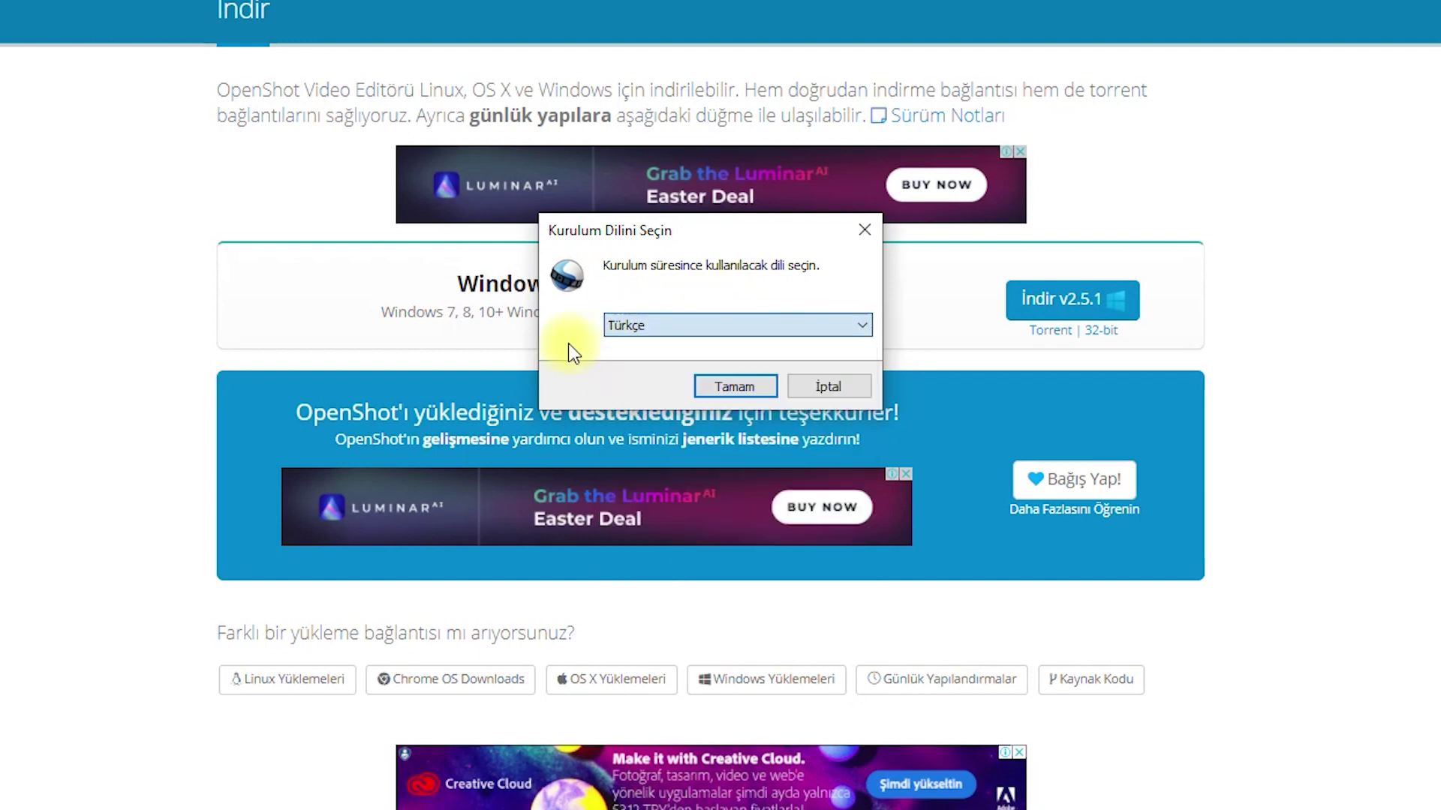
{"action": "left_click", "coordinate": [724, 389]}
Step: Accept the licence agreement, install OpenShot with all three additional tasks enabled, and finish setup with the option to launch it
{"action": "left_click", "coordinate": [512, 529]}
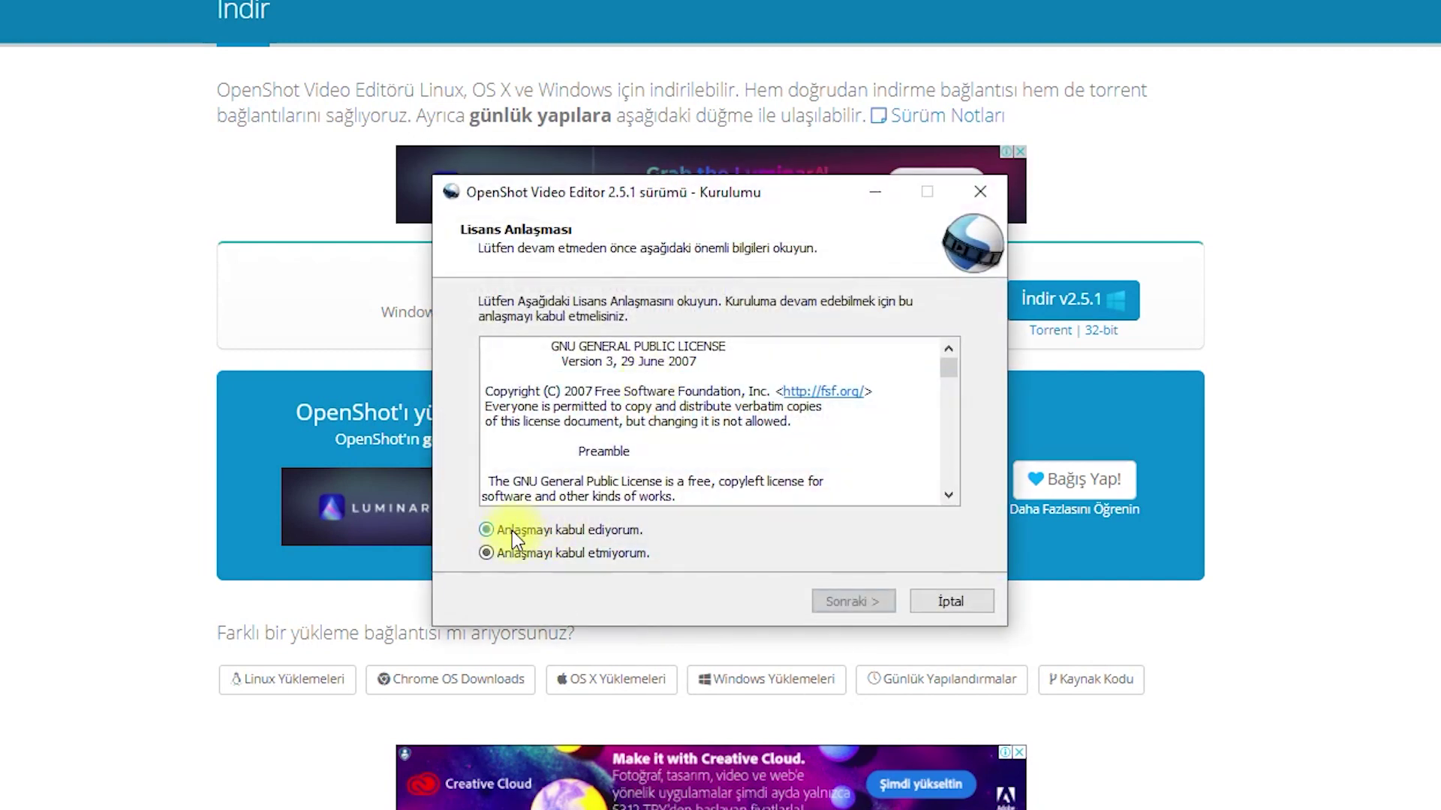
{"action": "left_click", "coordinate": [853, 599]}
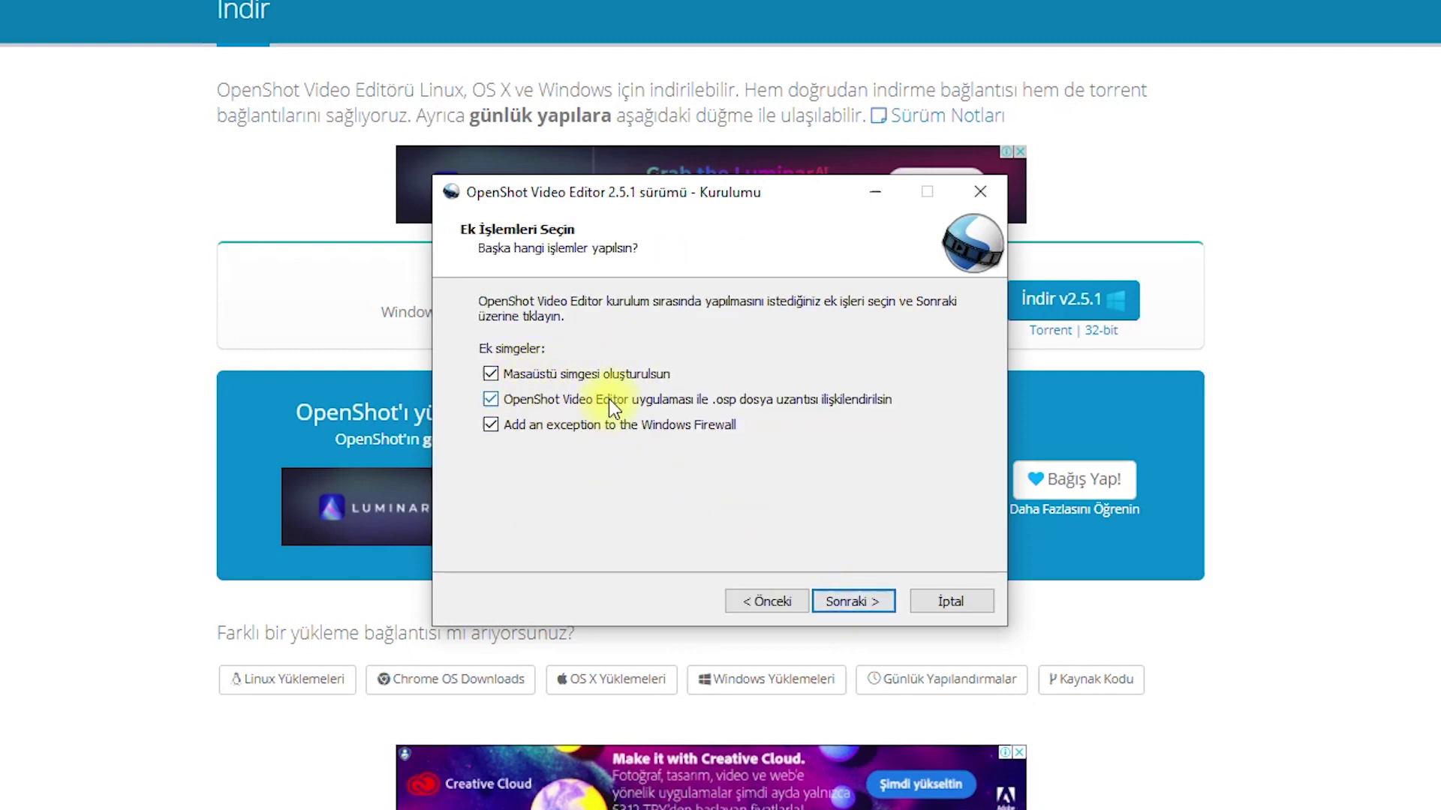
{"action": "left_click", "coordinate": [849, 605]}
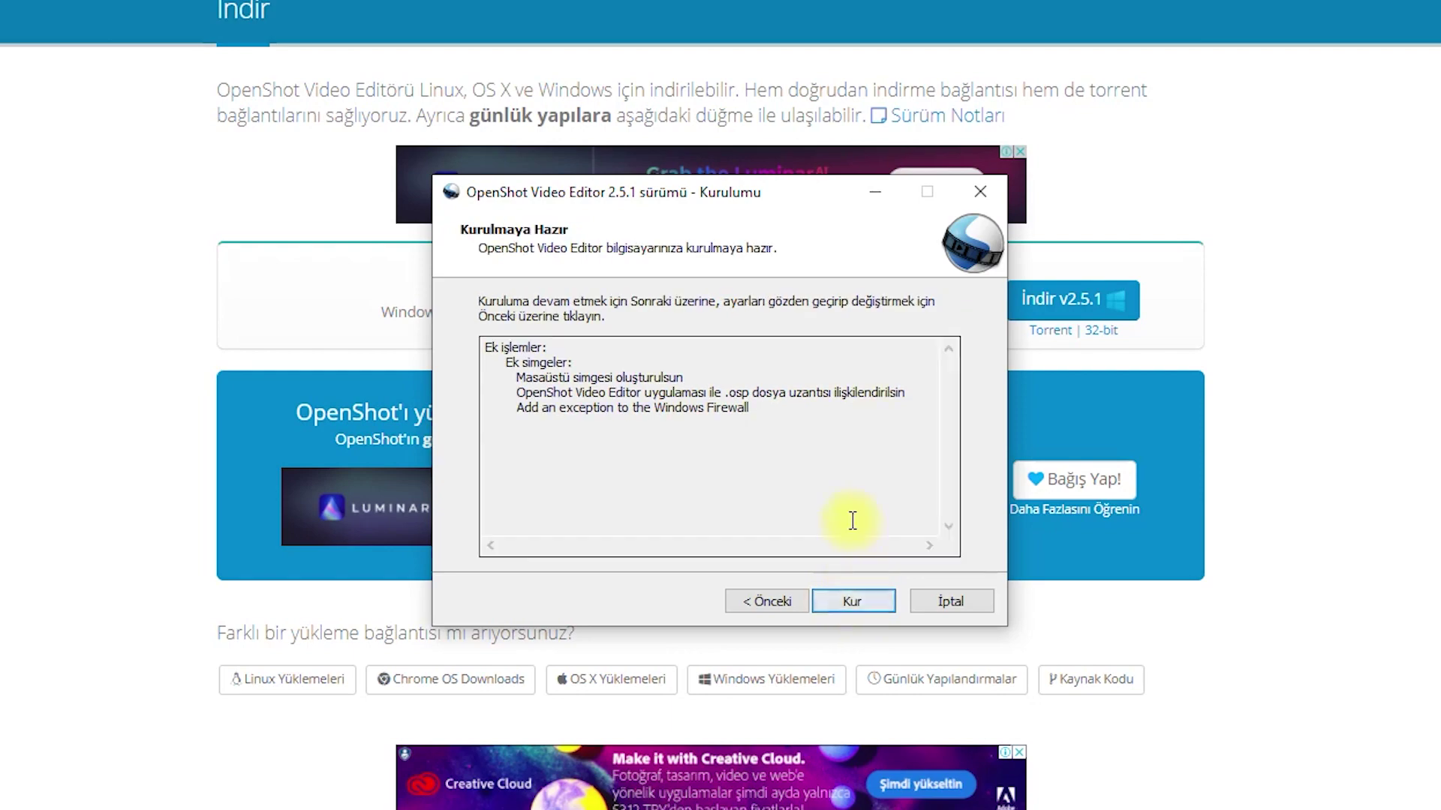
{"action": "left_click", "coordinate": [849, 598]}
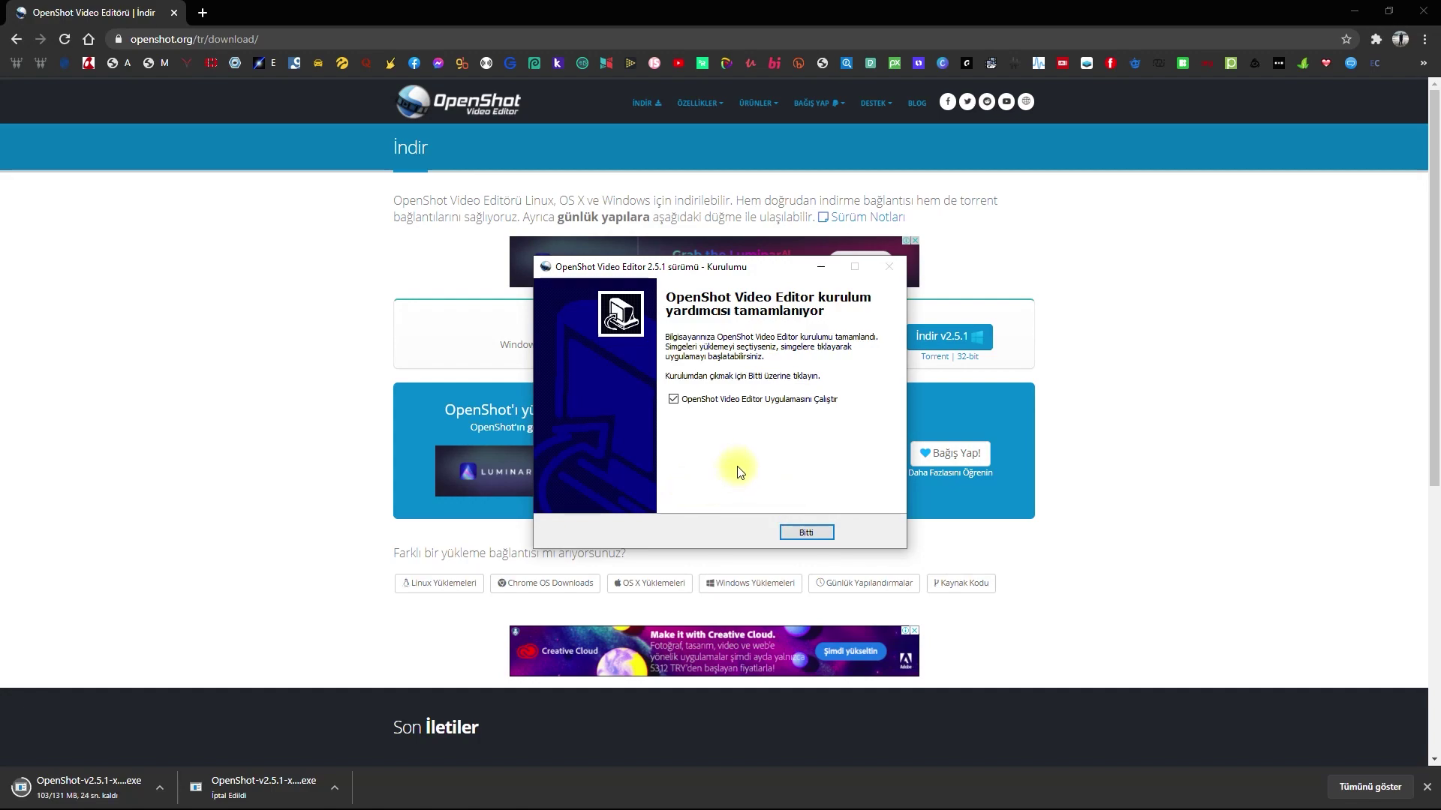
{"action": "left_click", "coordinate": [806, 532]}
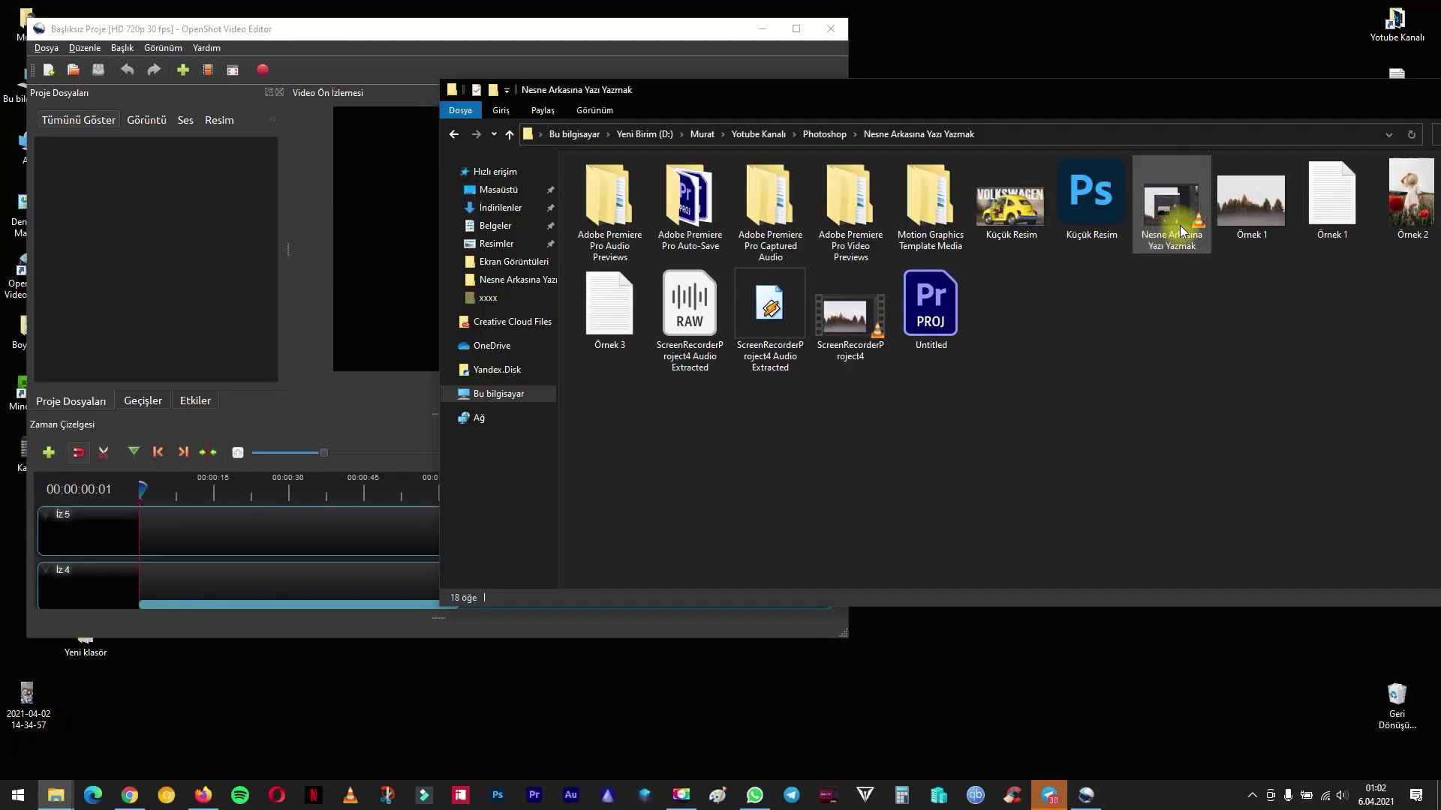
Step: Add the Nesne Arkasına Yazı Yazmak video and the Küçük Resim image from the open folder to the project files, and maximize the editor
{"action": "left_click", "coordinate": [1181, 230]}
{"action": "left_click_drag", "start_coordinate": [1180, 230], "coordinate": [180, 266]}
{"action": "left_click_drag", "start_coordinate": [1009, 203], "coordinate": [166, 281]}
{"action": "left_click", "coordinate": [769, 319]}
{"action": "left_click_drag", "start_coordinate": [1017, 297], "coordinate": [1050, 330]}
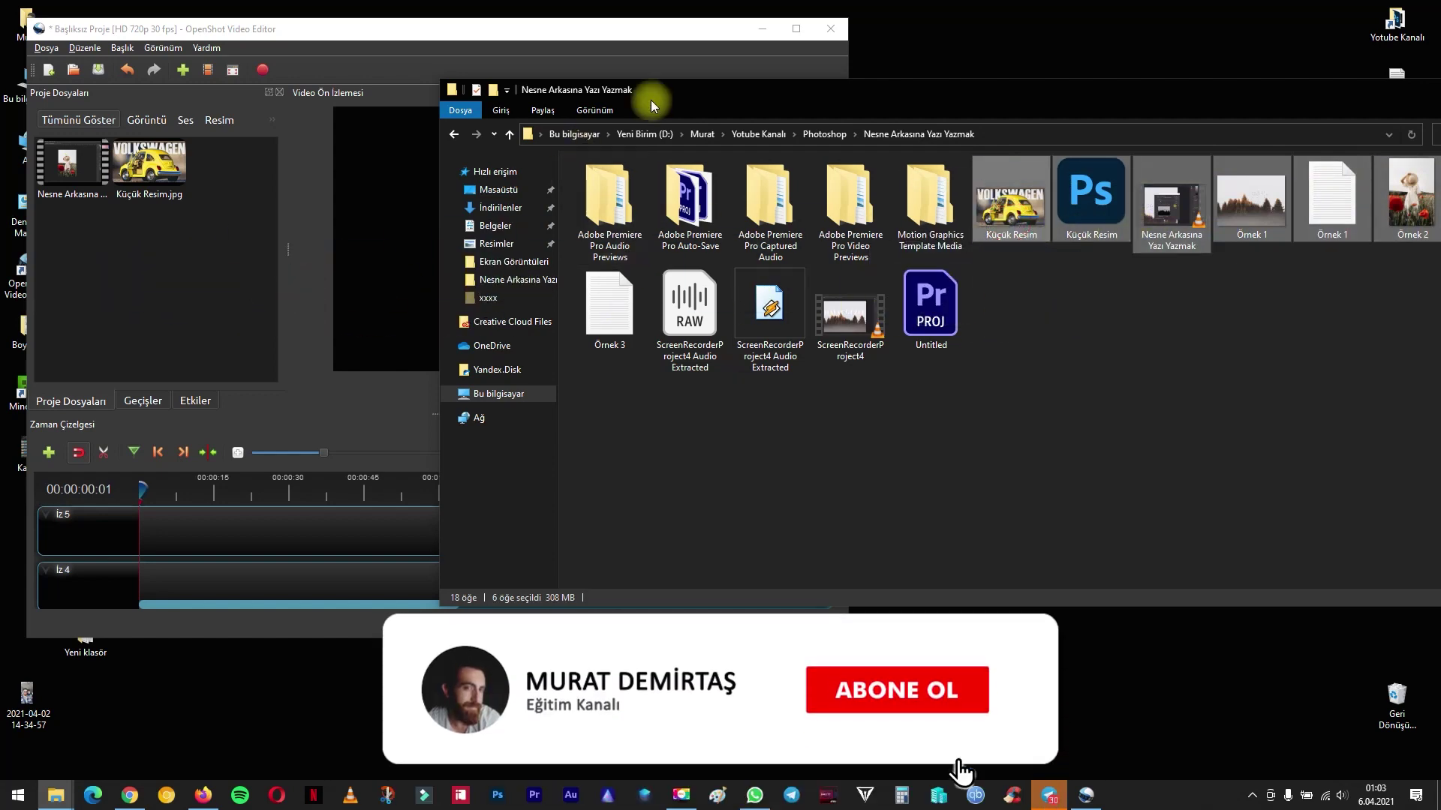
{"action": "double_click", "coordinate": [795, 32]}
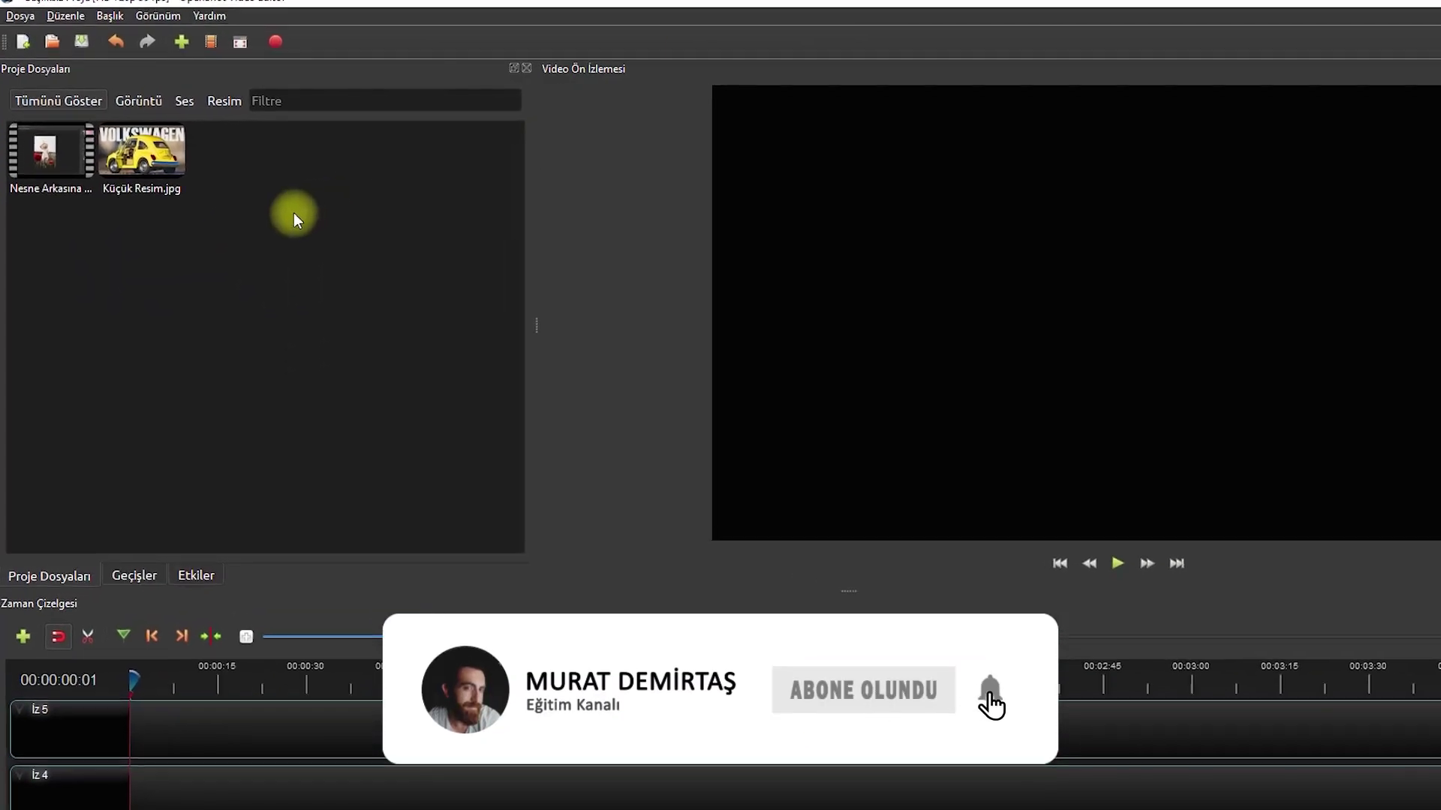
{"action": "right_click", "coordinate": [358, 215]}
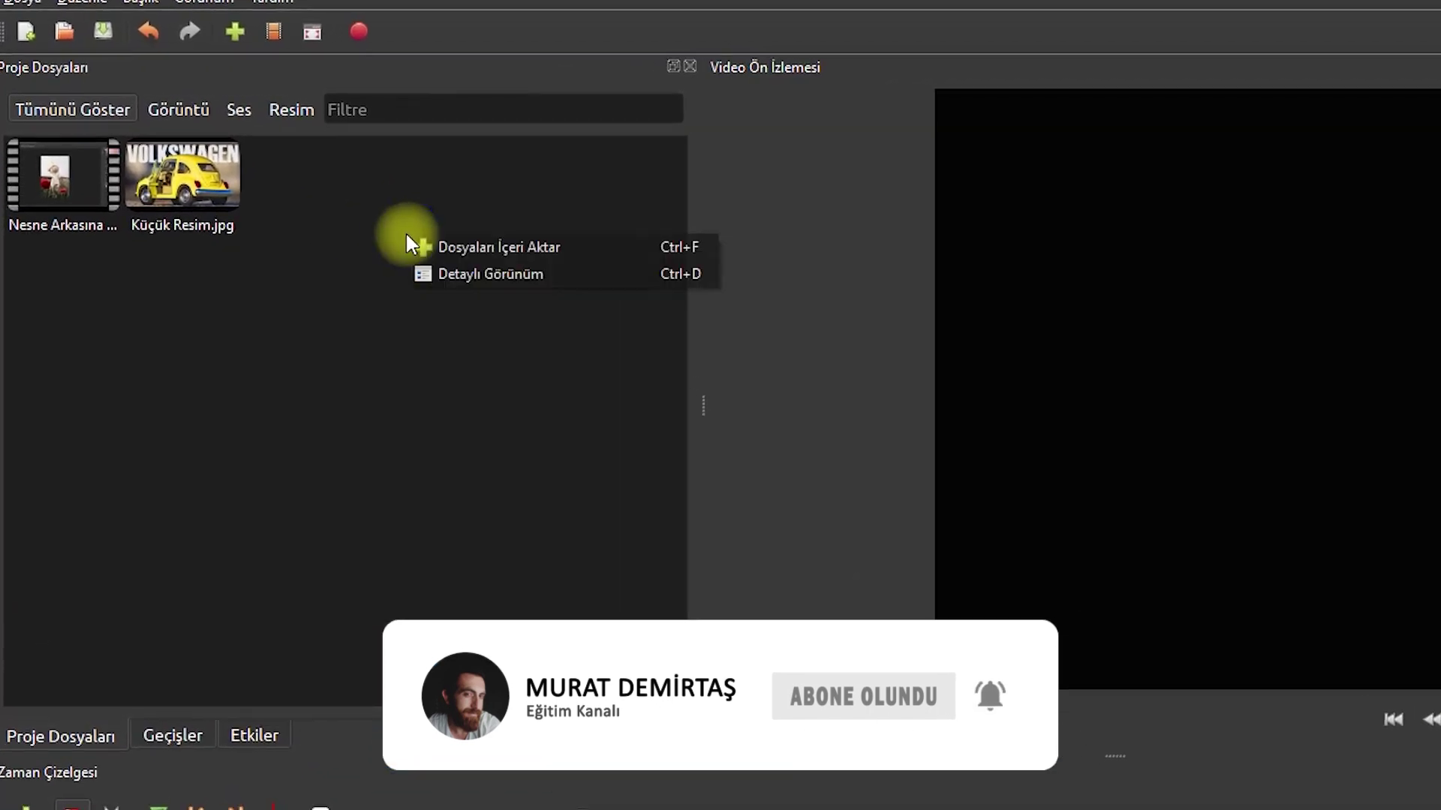
{"action": "left_click", "coordinate": [489, 262]}
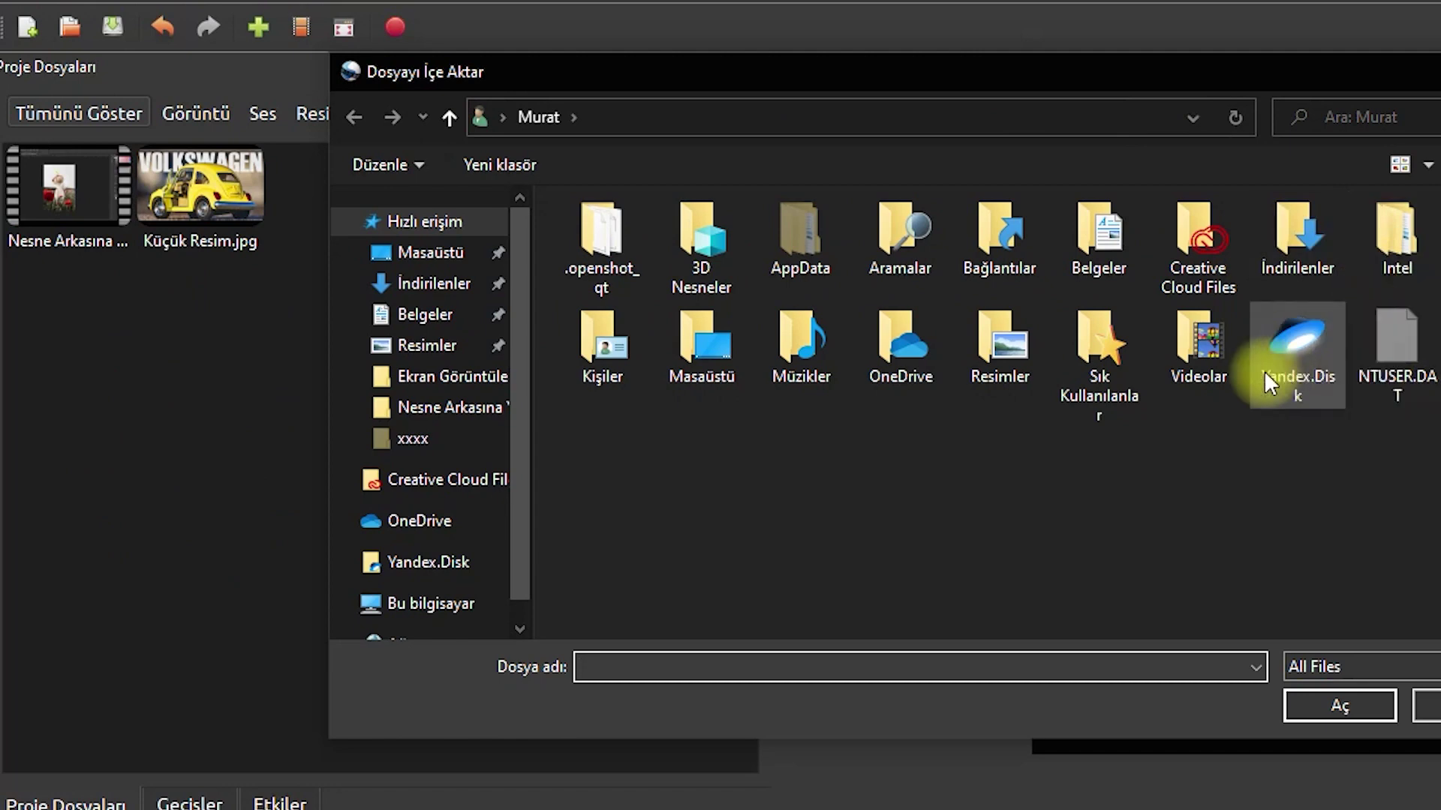
{"action": "left_click", "coordinate": [437, 259]}
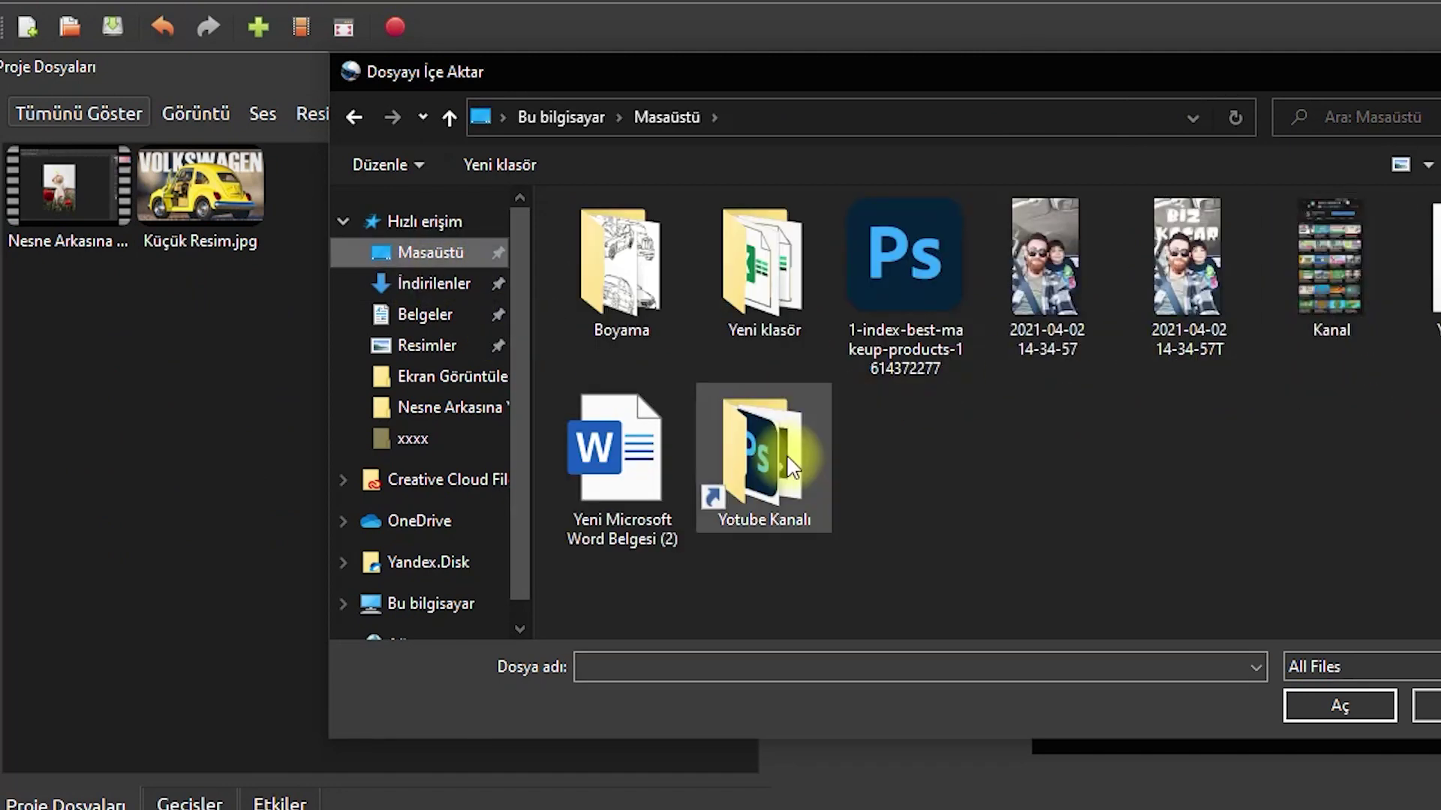
{"action": "double_click", "coordinate": [769, 446]}
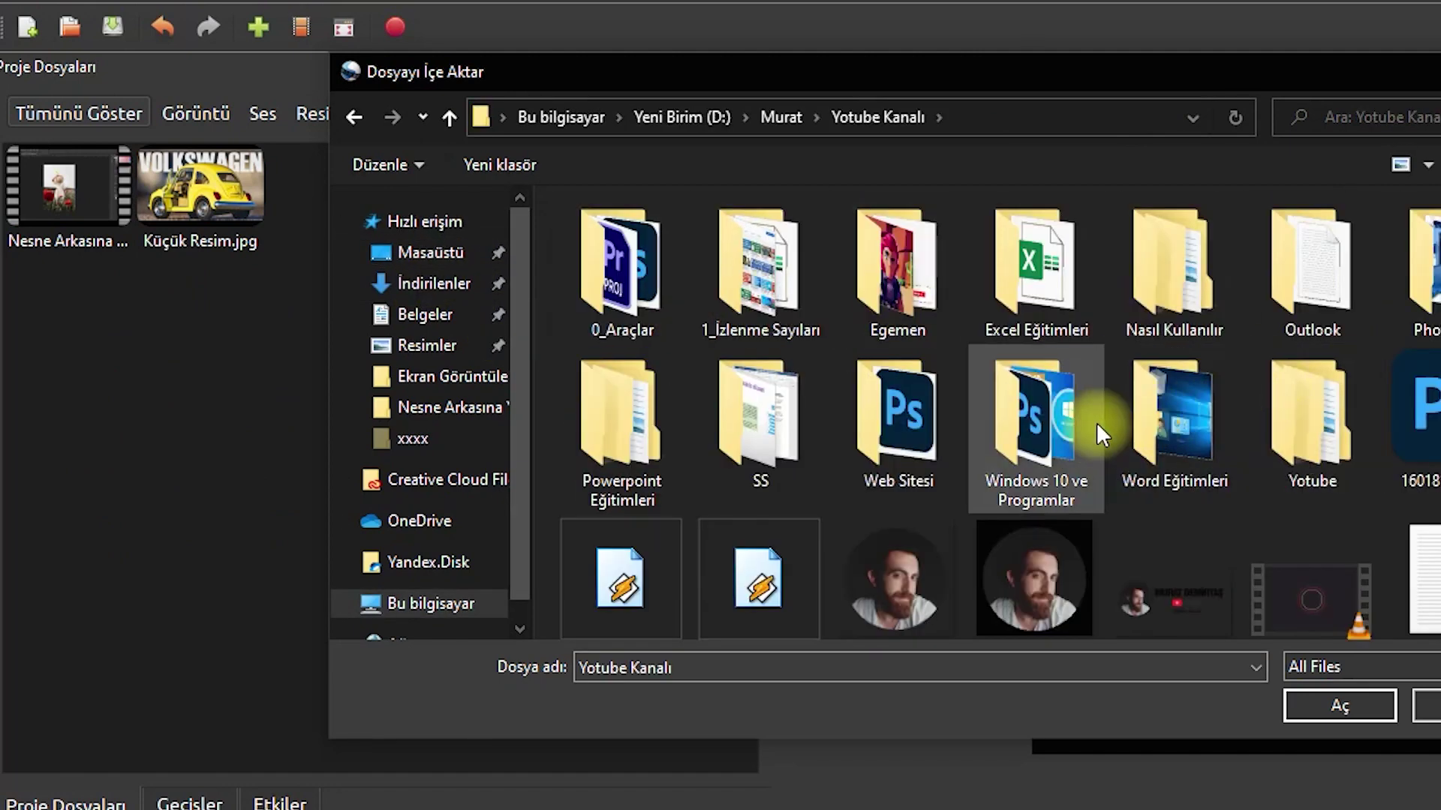
{"action": "key", "text": "Escape"}
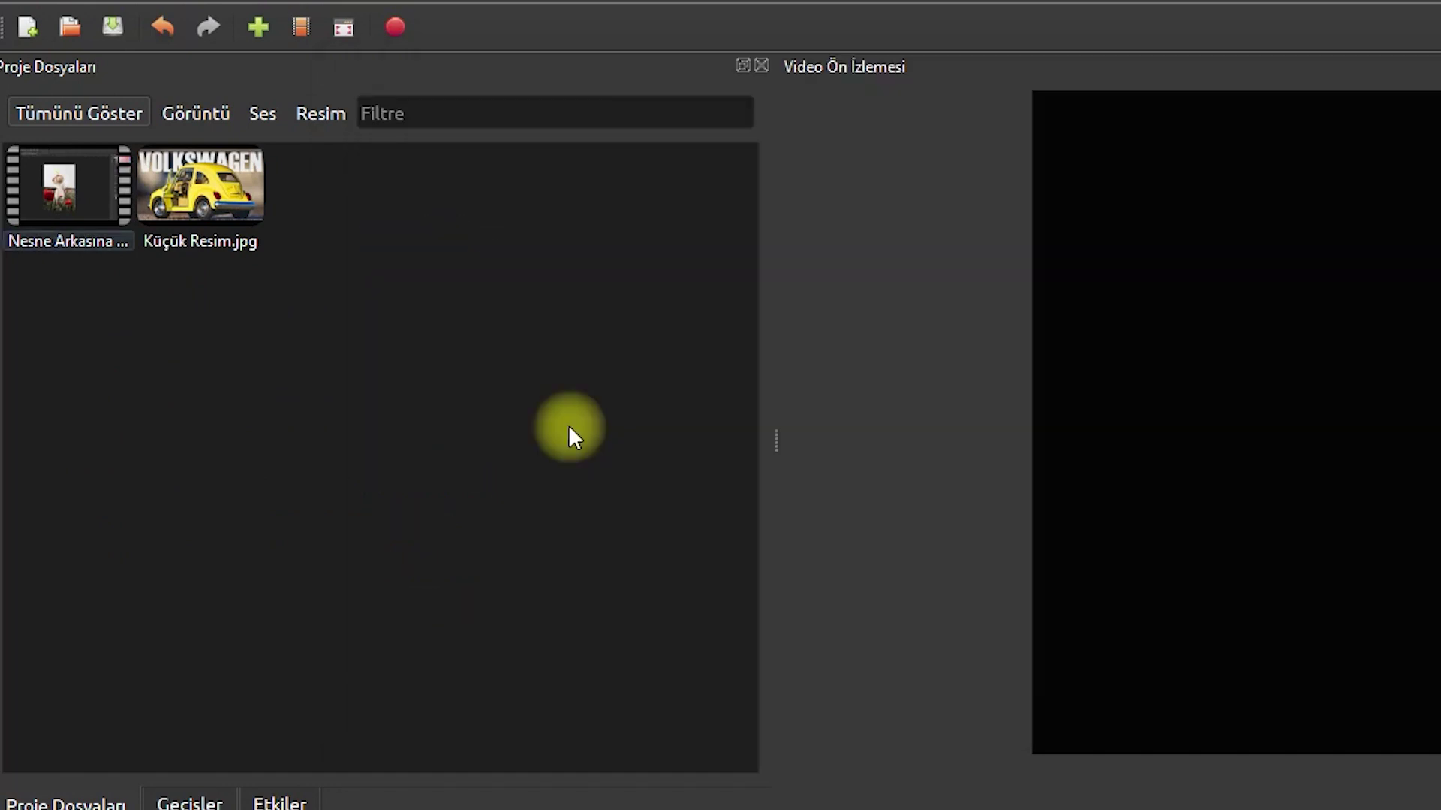
Step: Import the Sapajou - Cross music file from the Müzikler folder inside Yotube Kanalı > 0_Araçlar into the project files
{"action": "left_click", "coordinate": [255, 25]}
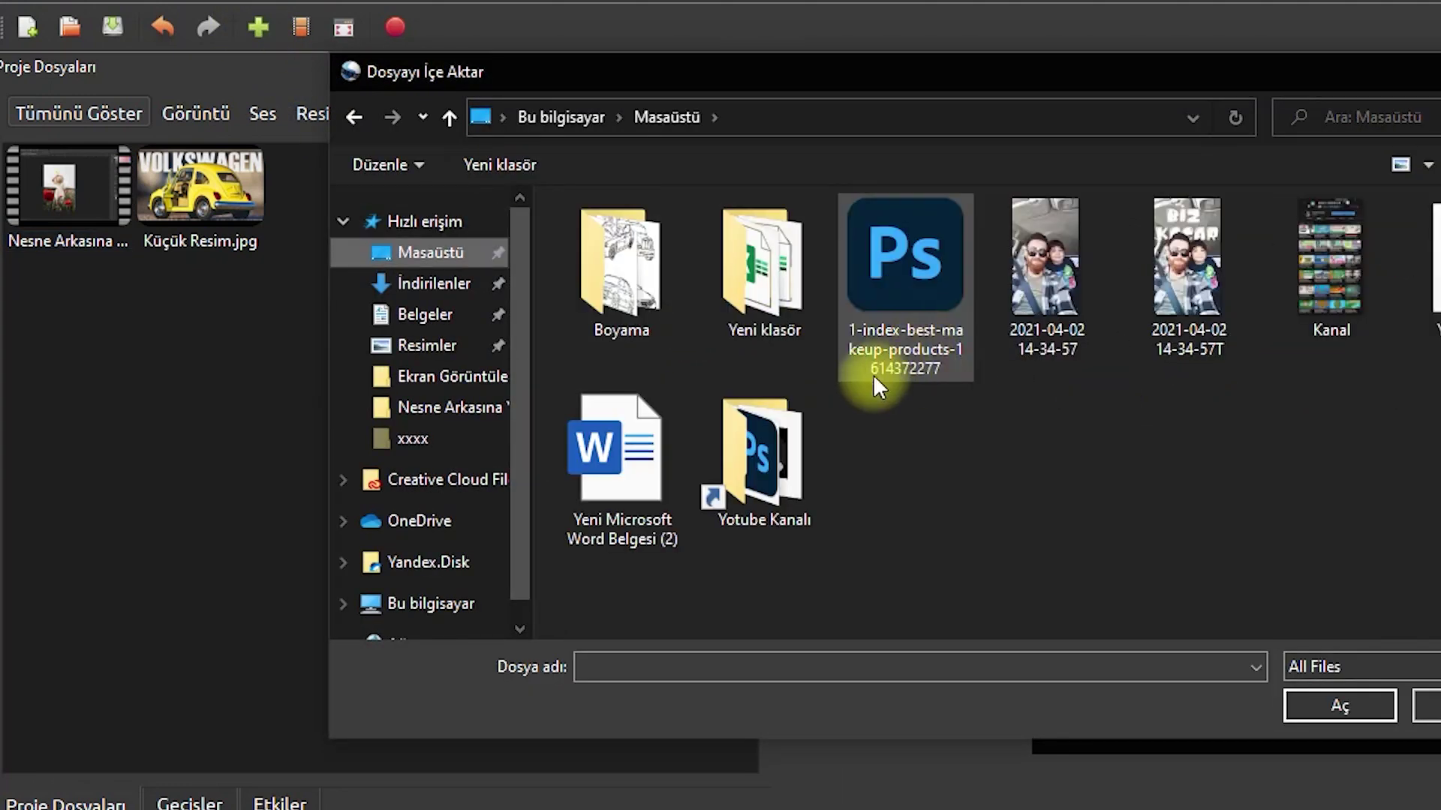
{"action": "double_click", "coordinate": [766, 435]}
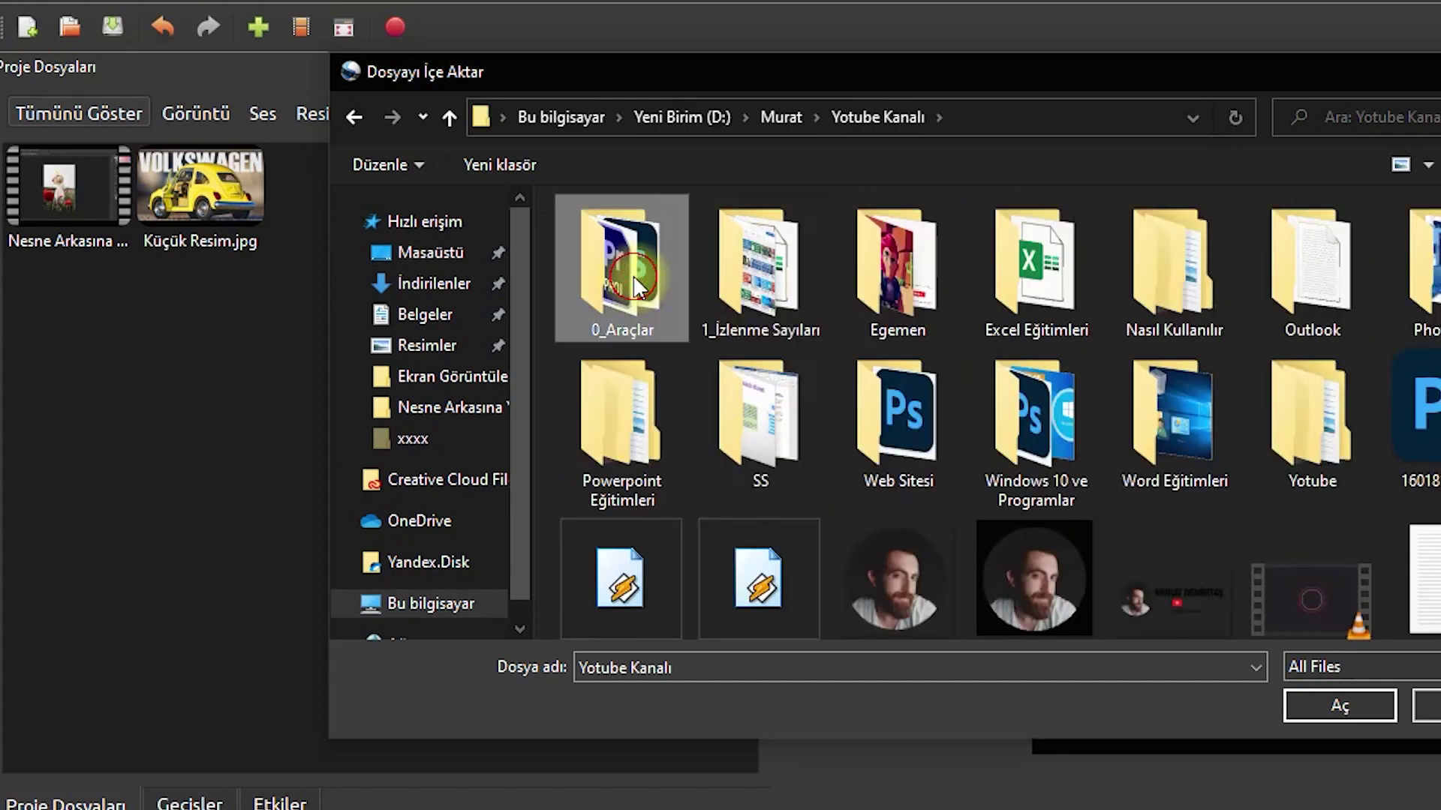
{"action": "double_click", "coordinate": [612, 263]}
{"action": "double_click", "coordinate": [1199, 290]}
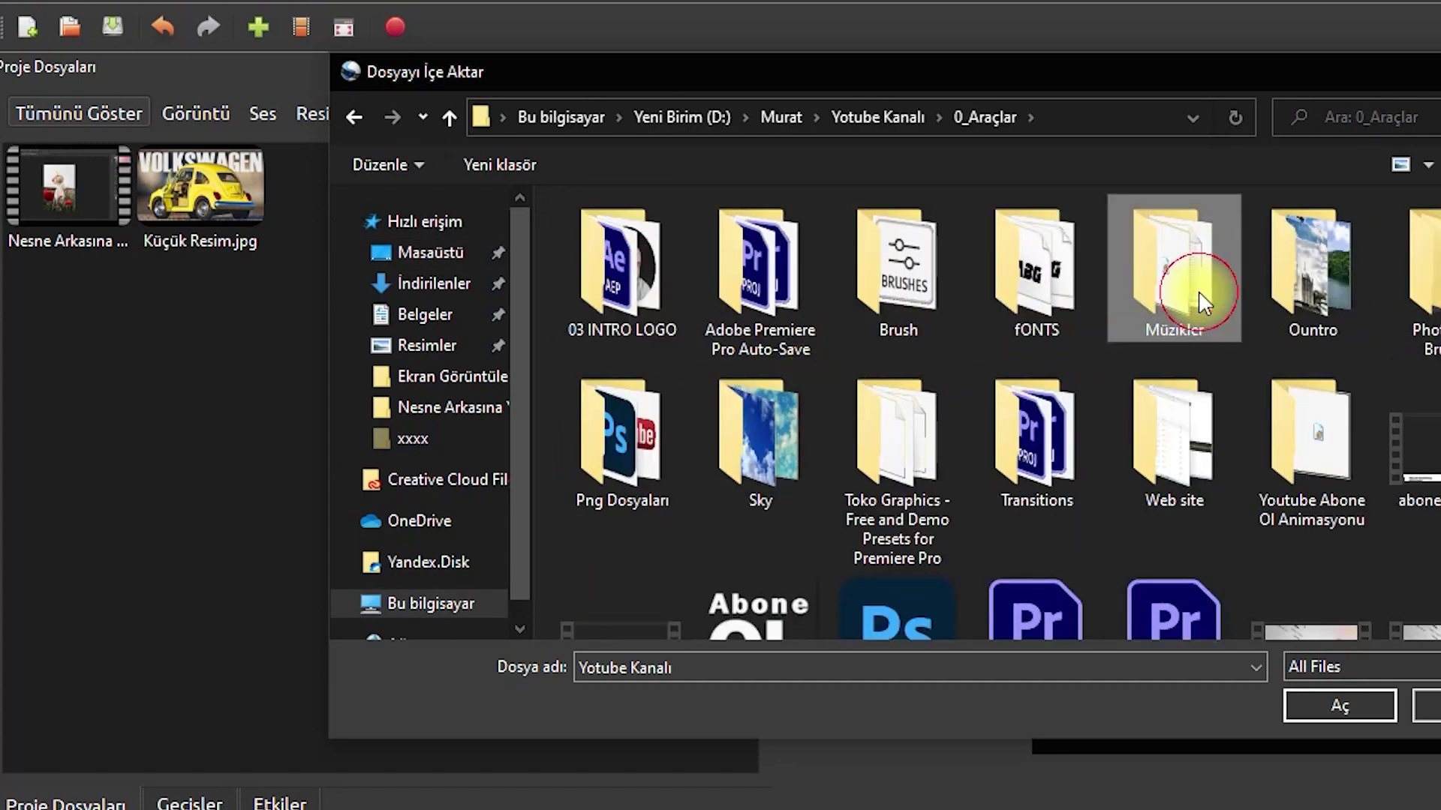
{"action": "double_click", "coordinate": [639, 431]}
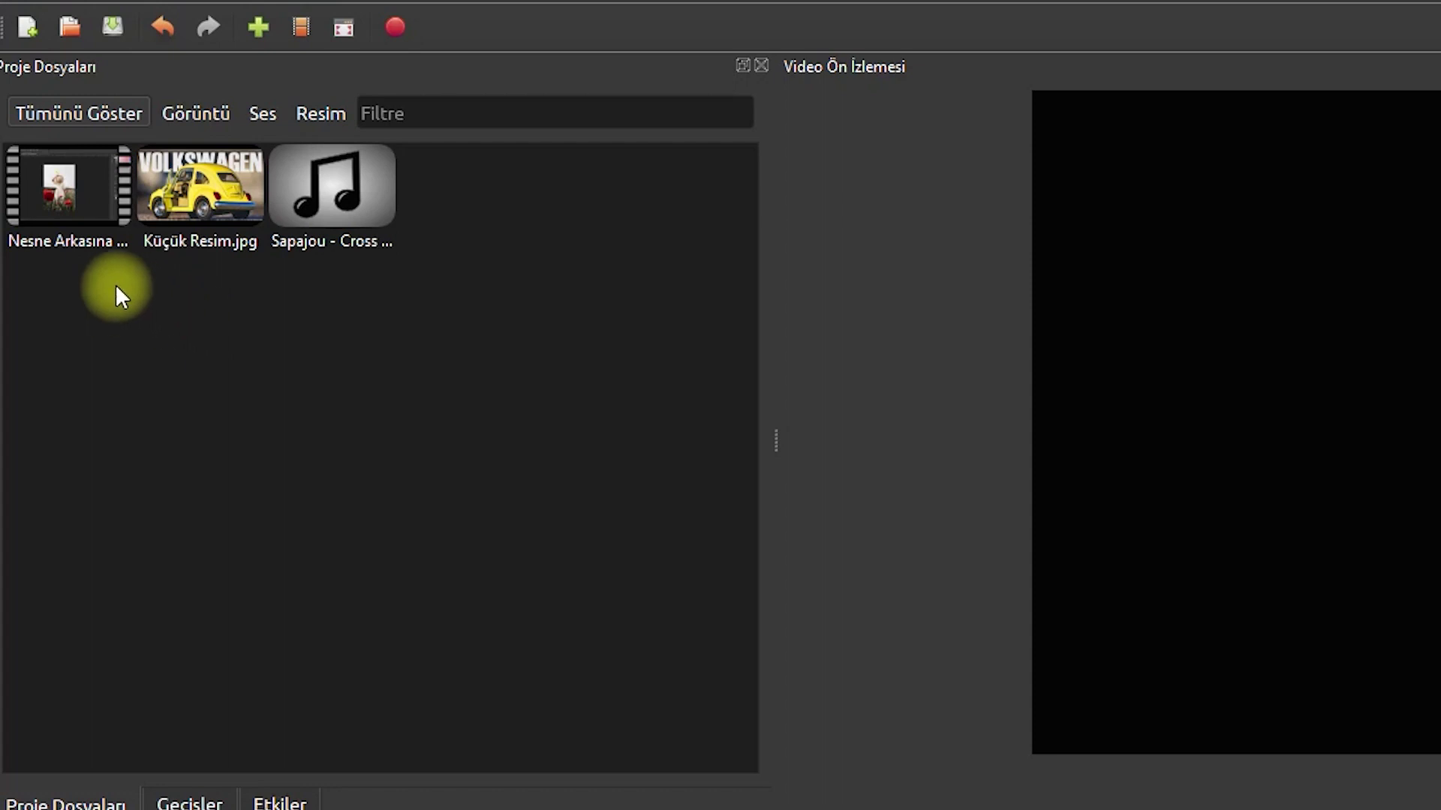
Step: Examine the project files filtered by video, audio and image in turn, return to showing all, and check the name filter
{"action": "left_click", "coordinate": [195, 114]}
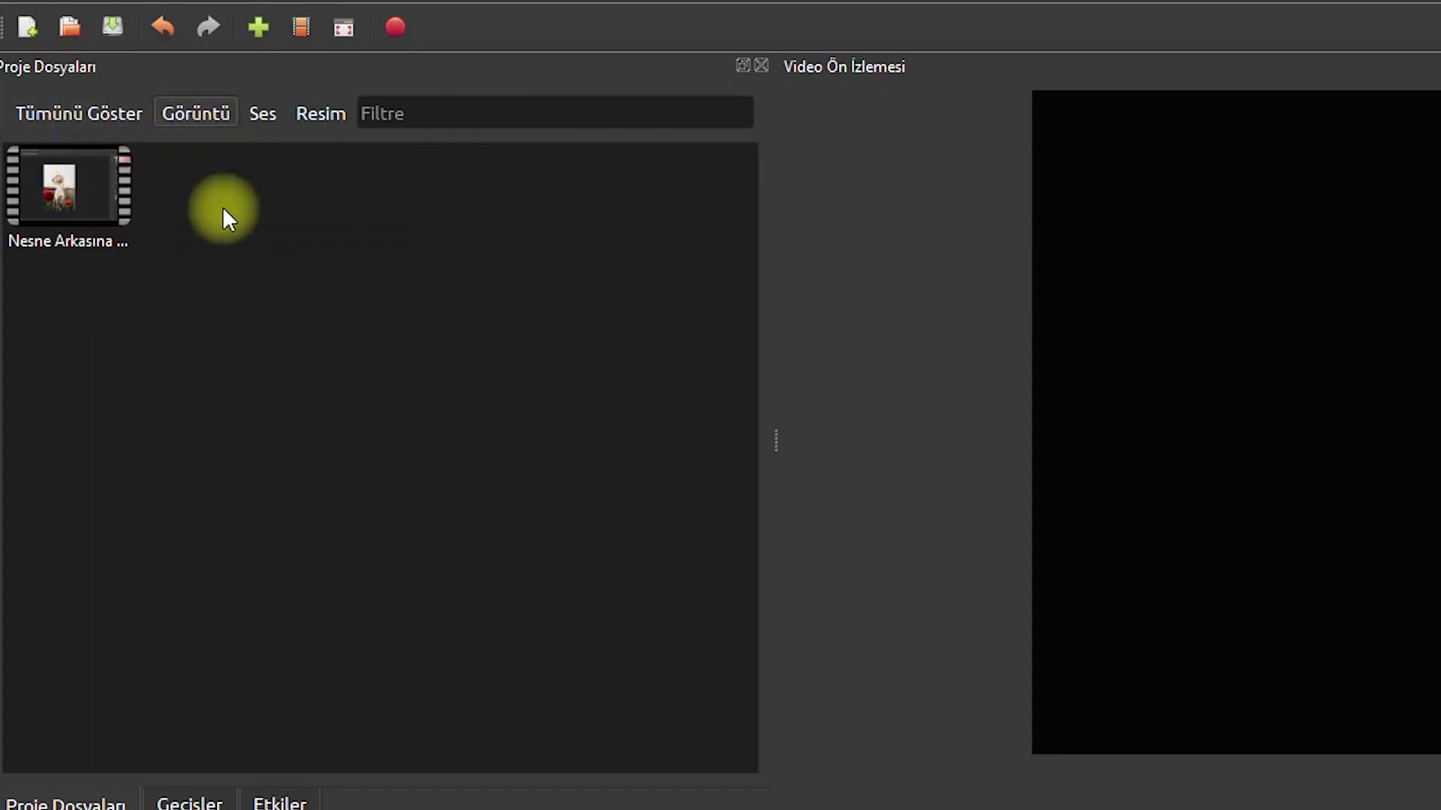
{"action": "left_click", "coordinate": [264, 117]}
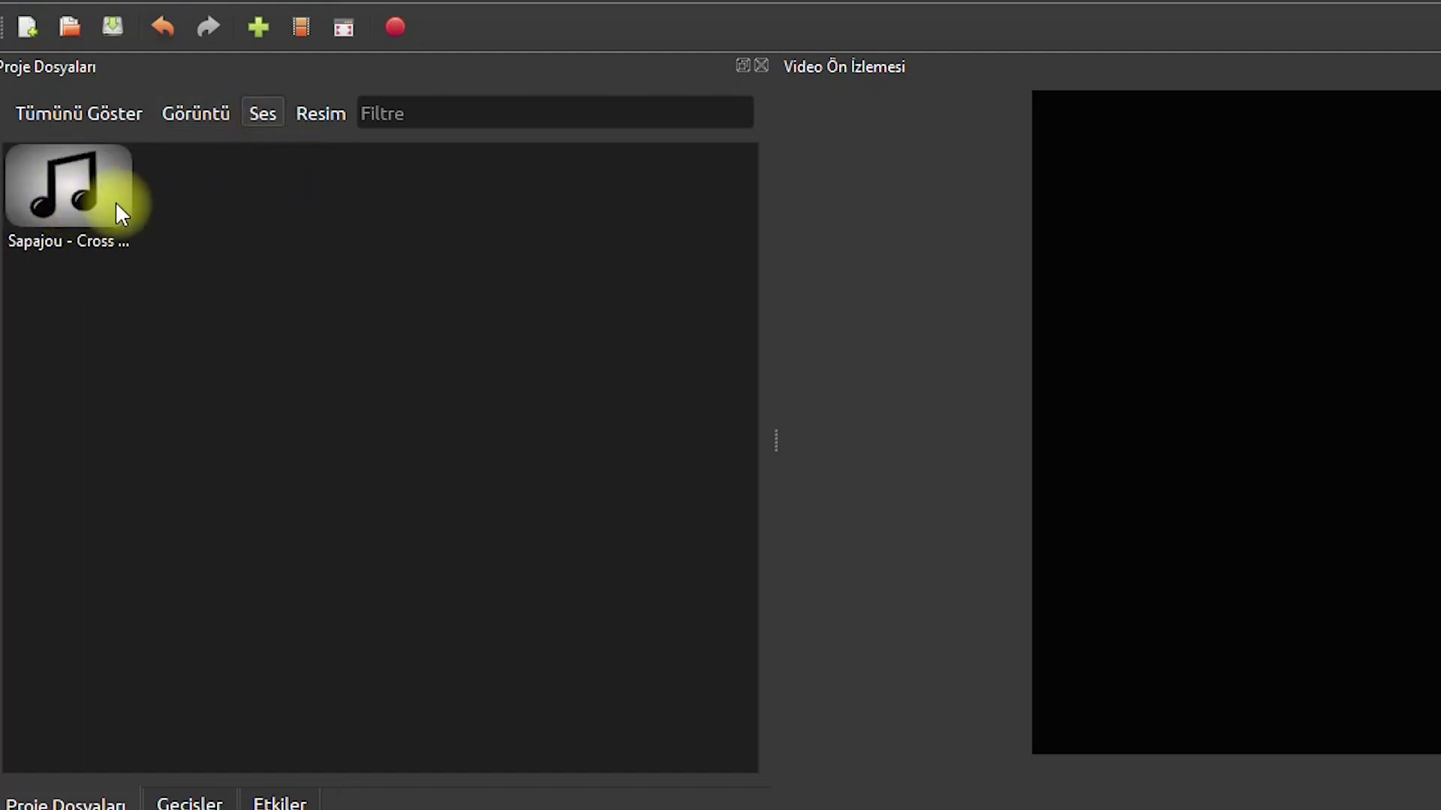
{"action": "left_click", "coordinate": [319, 115]}
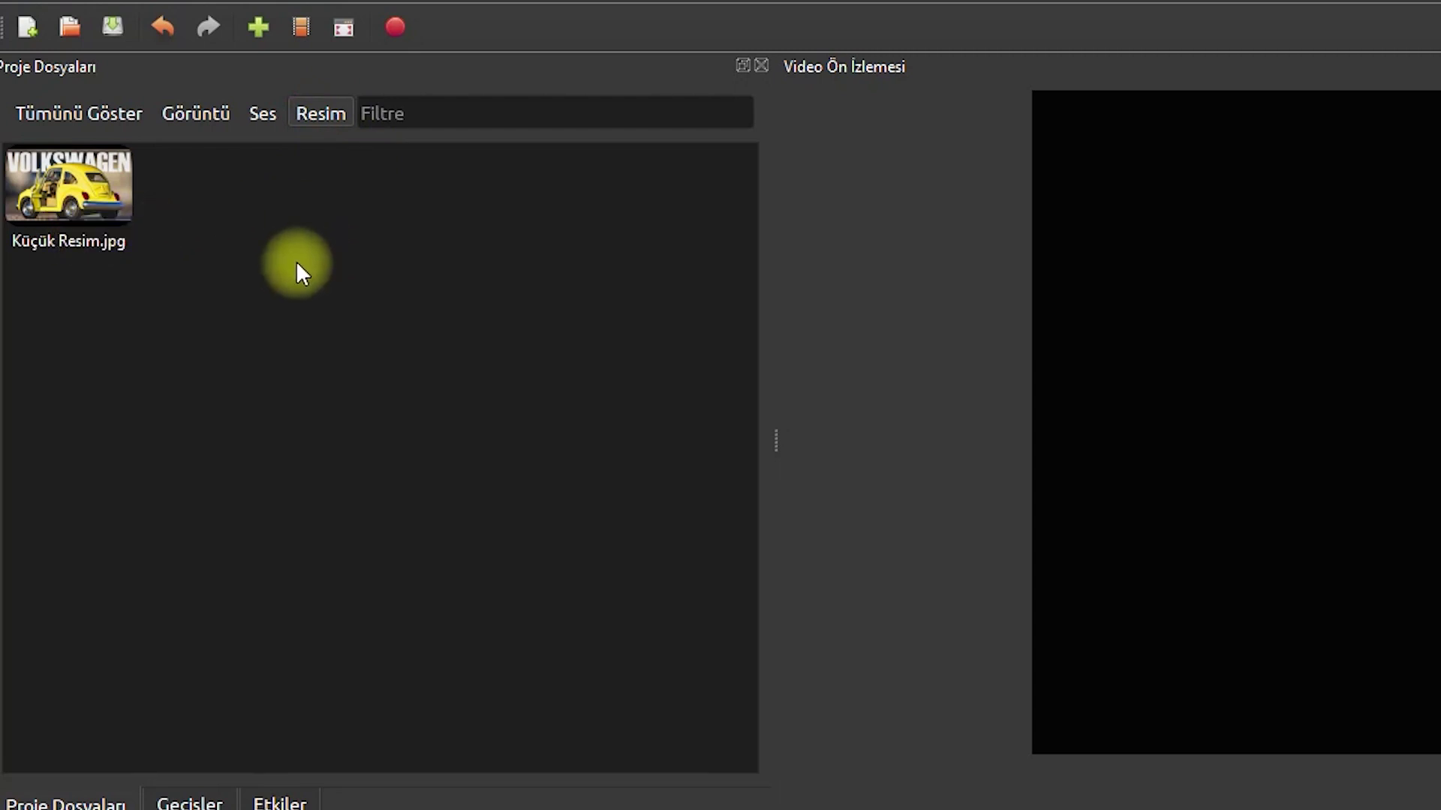
{"action": "left_click", "coordinate": [61, 120]}
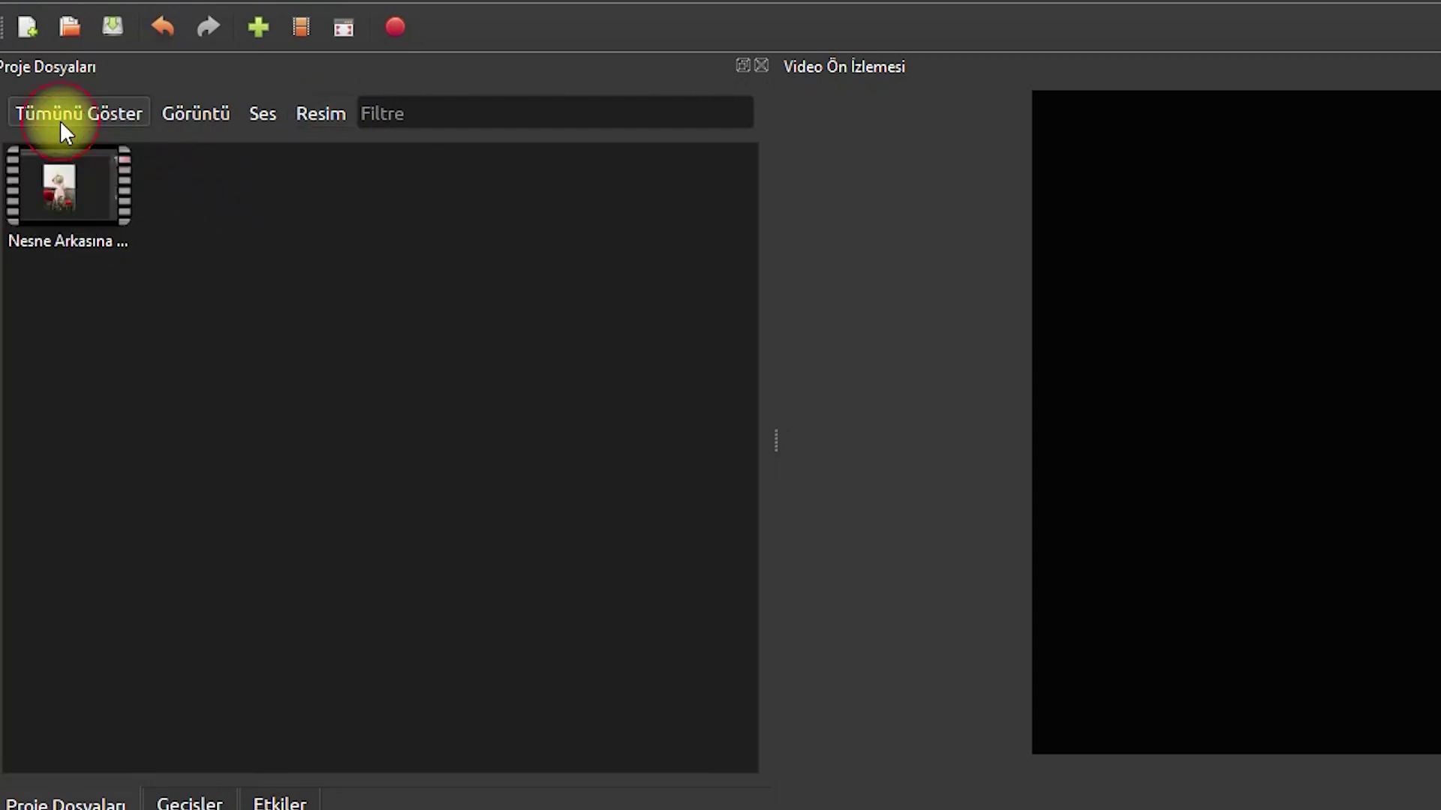
{"action": "left_click_drag", "start_coordinate": [229, 296], "coordinate": [33, 183]}
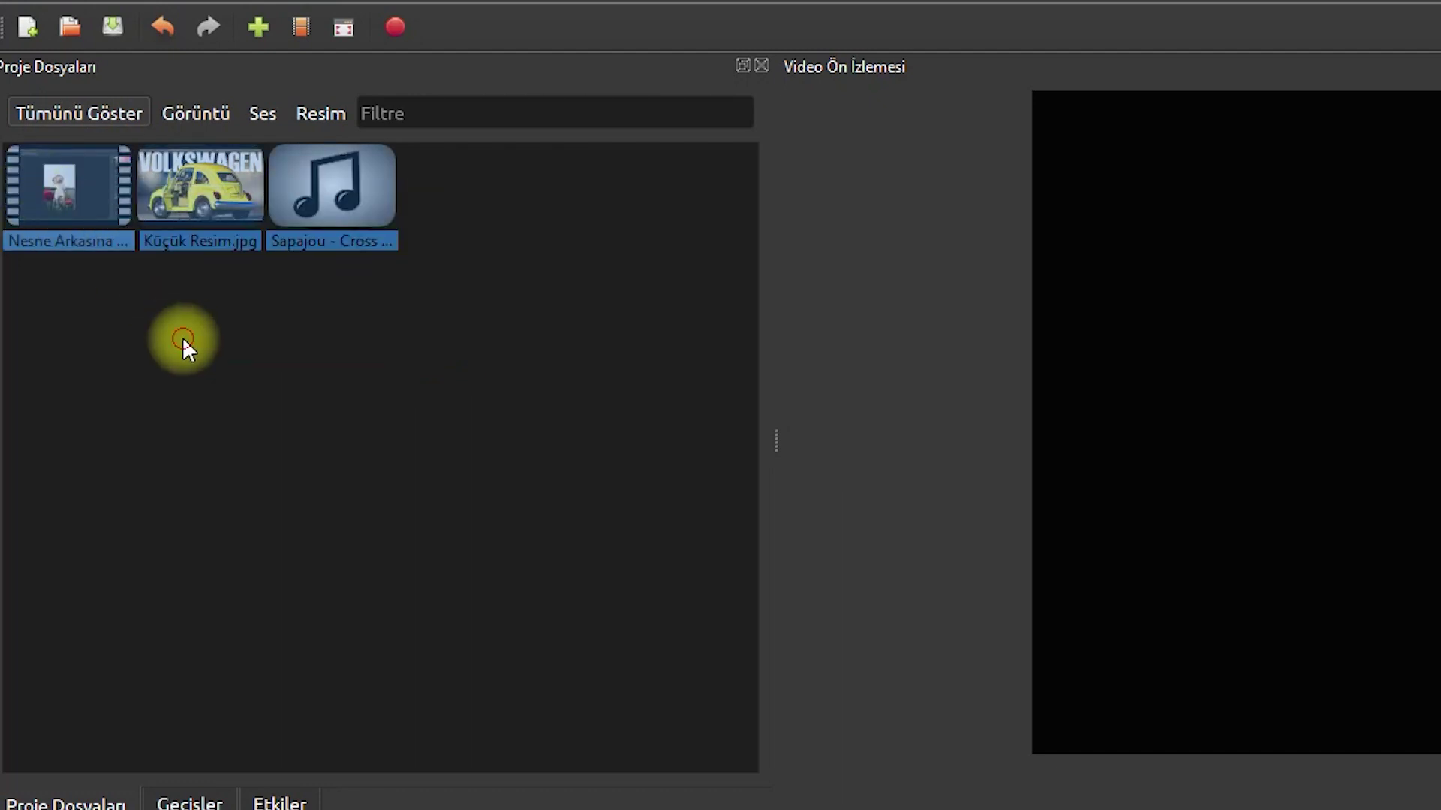
{"action": "left_click", "coordinate": [183, 336]}
{"action": "left_click", "coordinate": [404, 114]}
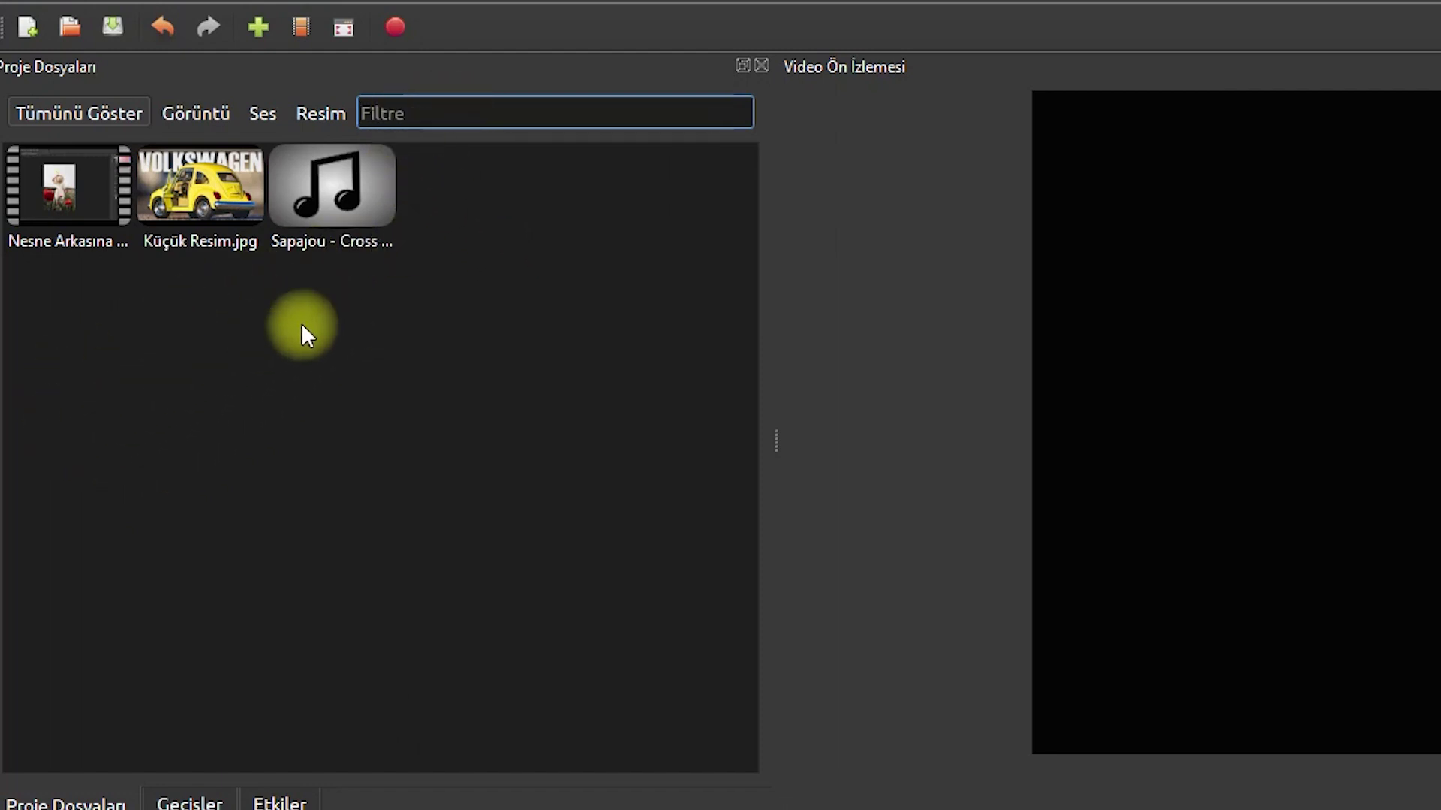
{"action": "left_click", "coordinate": [132, 469]}
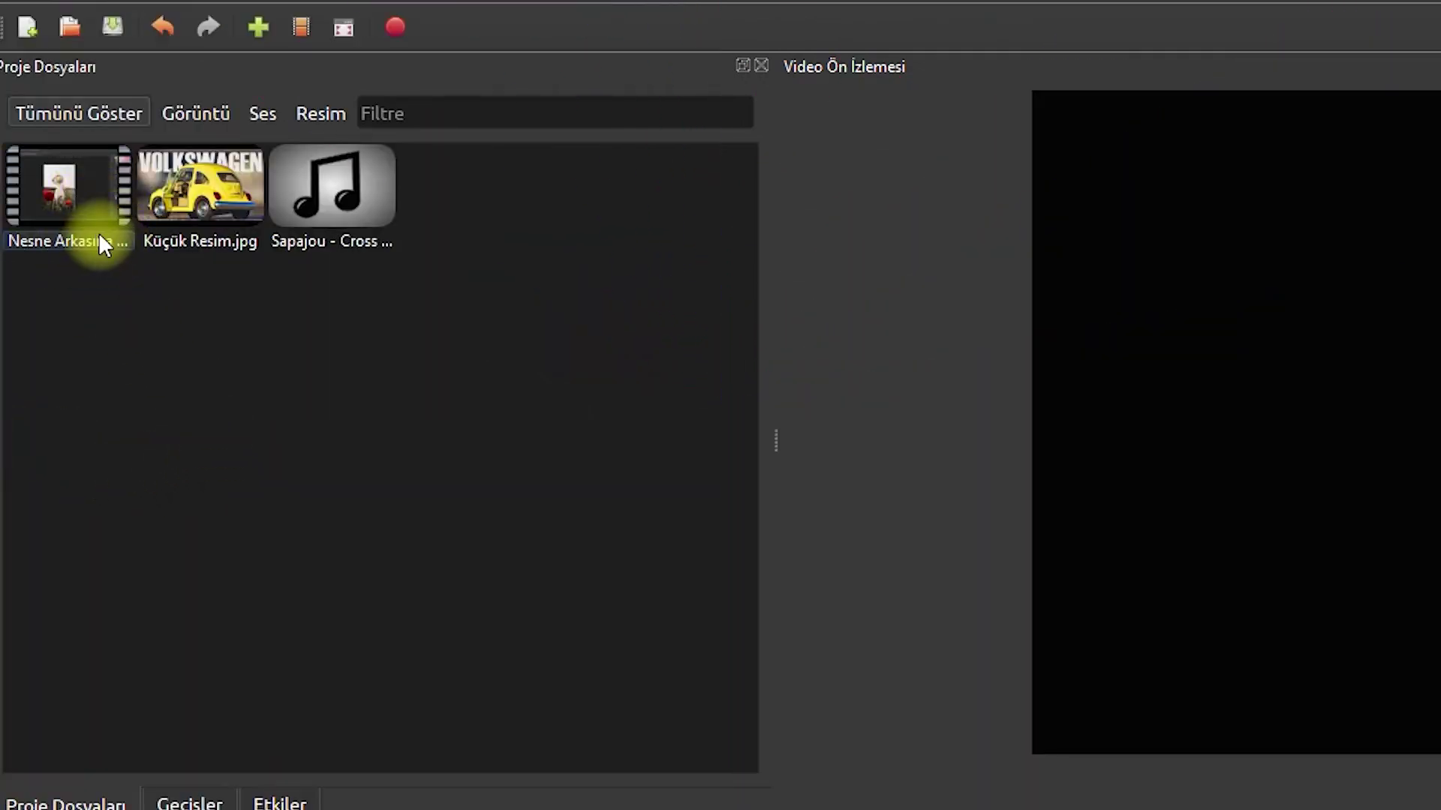
Step: Play the Nesne Arkasına video from the project files in the preview window, and close the preview
{"action": "right_click", "coordinate": [68, 193]}
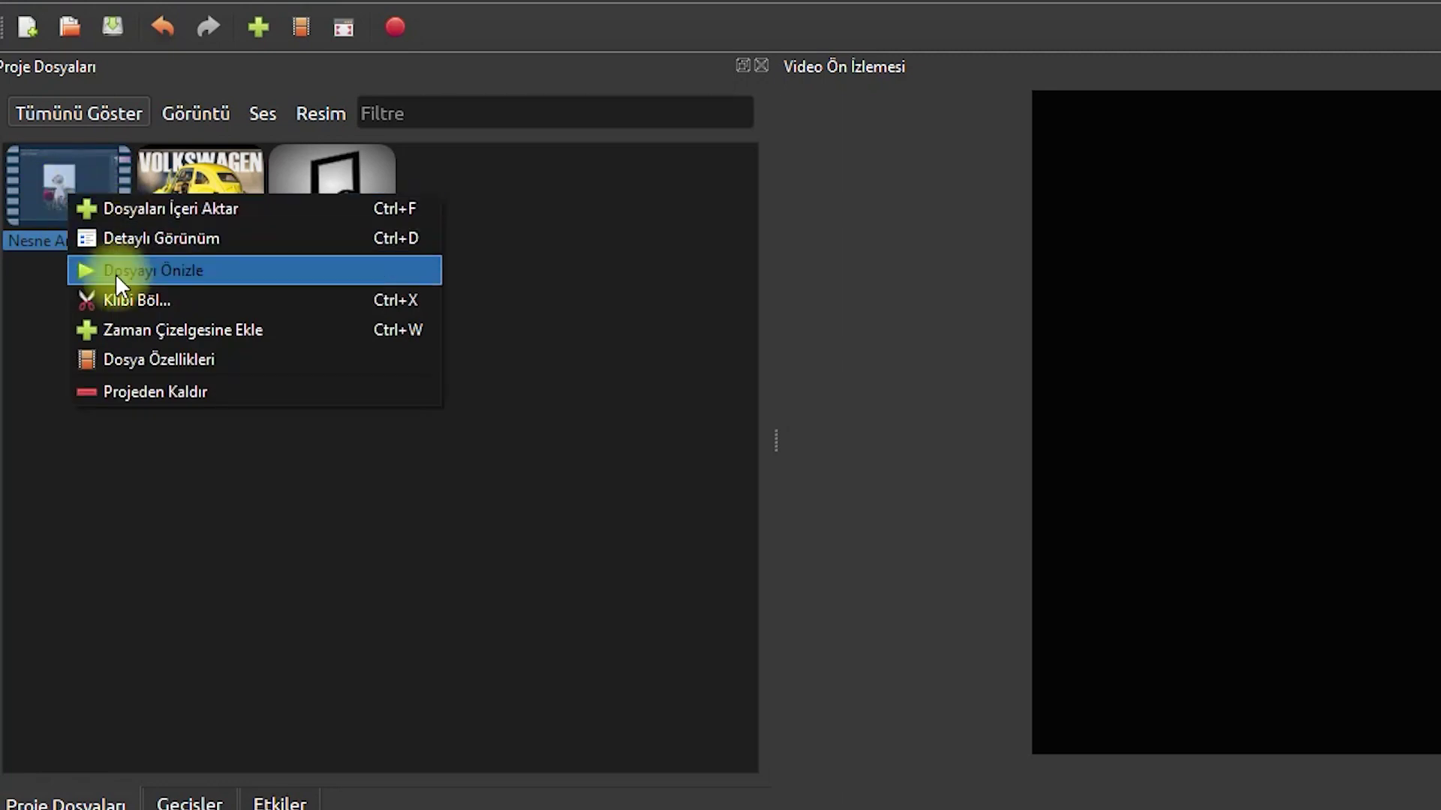
{"action": "left_click", "coordinate": [116, 271]}
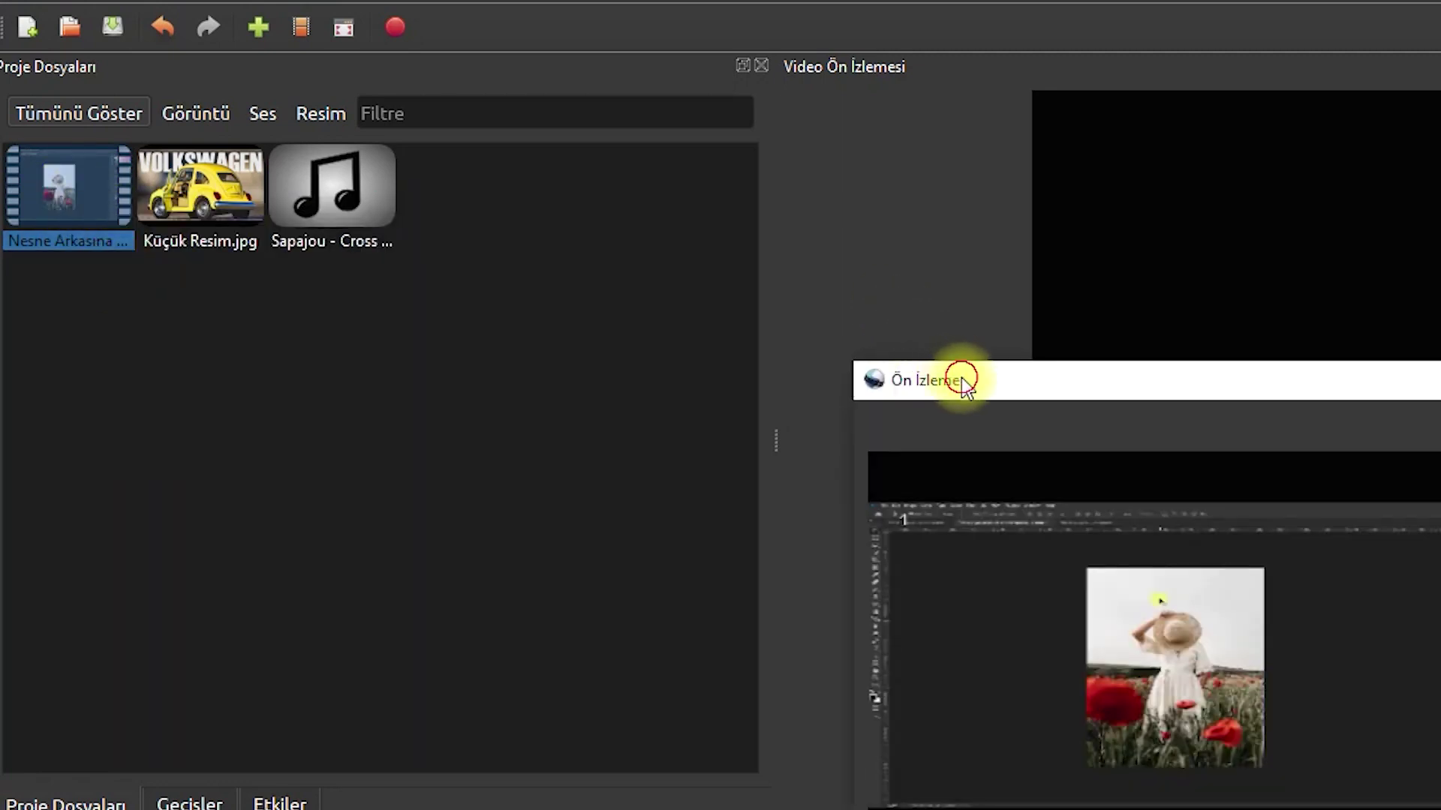
{"action": "left_click_drag", "start_coordinate": [958, 376], "coordinate": [912, 249]}
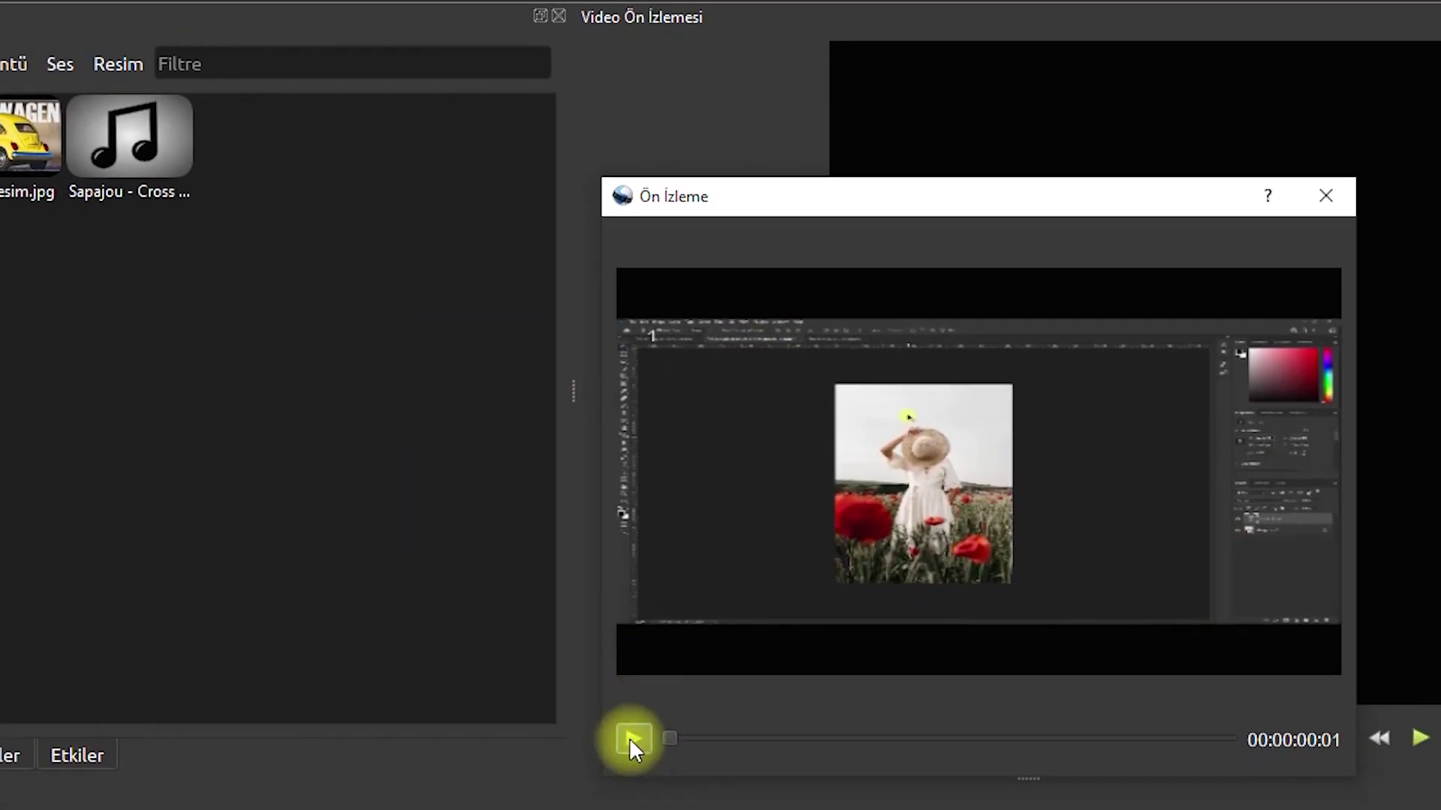
{"action": "left_click", "coordinate": [629, 737]}
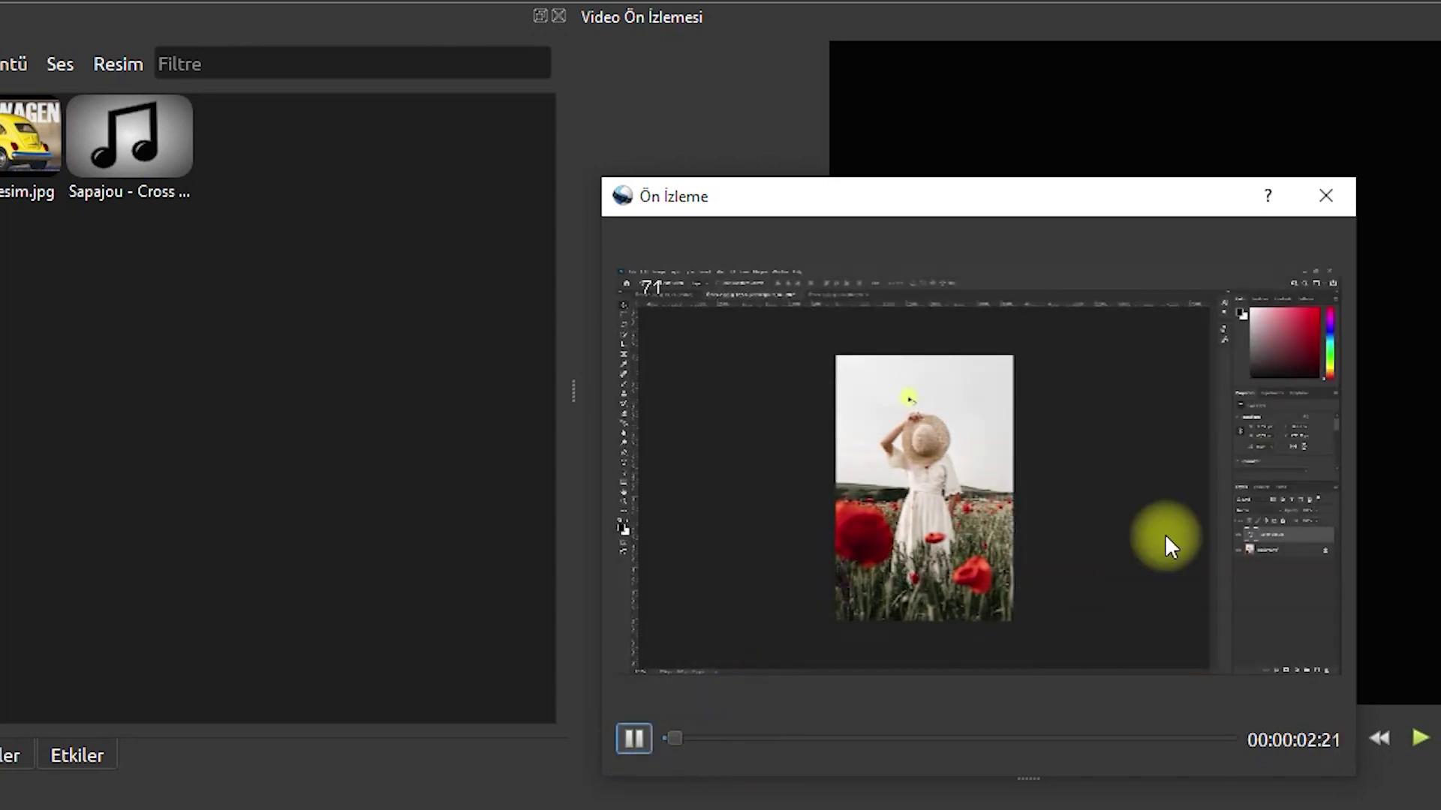
{"action": "left_click", "coordinate": [1325, 195]}
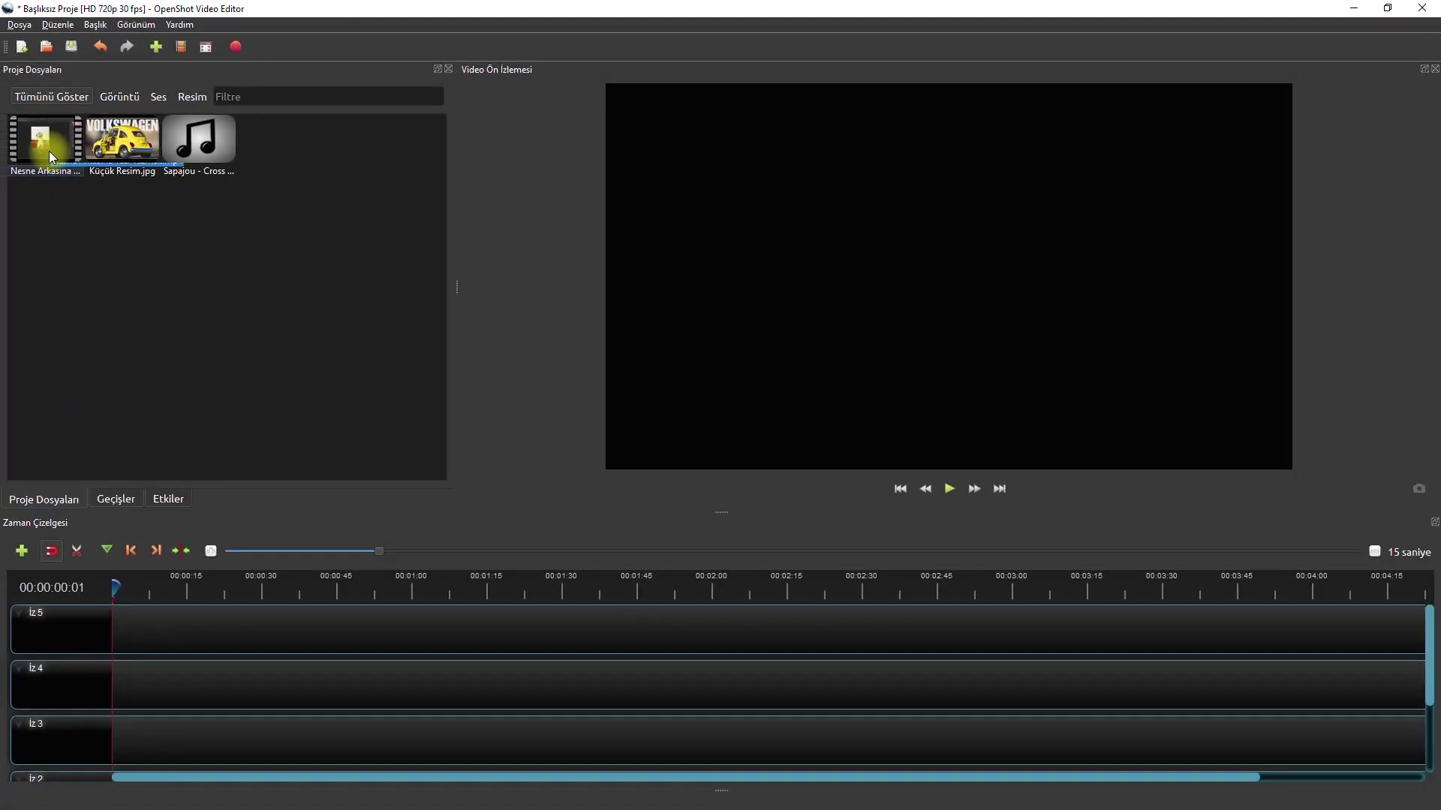
Step: Open clip splitting for the Nesne Arkasına video and set the new clip's start at 00:01:10:01
{"action": "left_click", "coordinate": [3, 153]}
{"action": "right_click", "coordinate": [3, 153]}
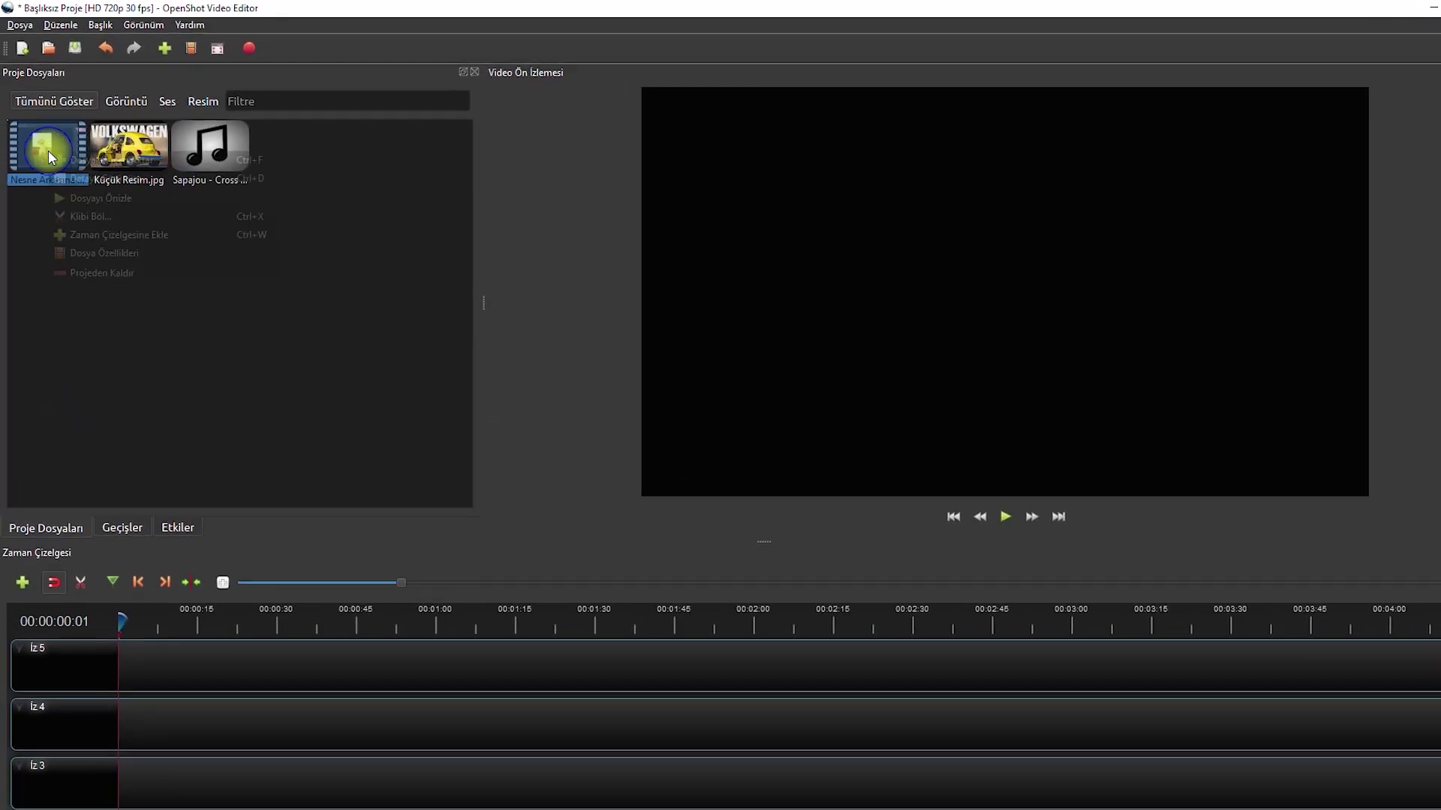
{"action": "left_click", "coordinate": [69, 217]}
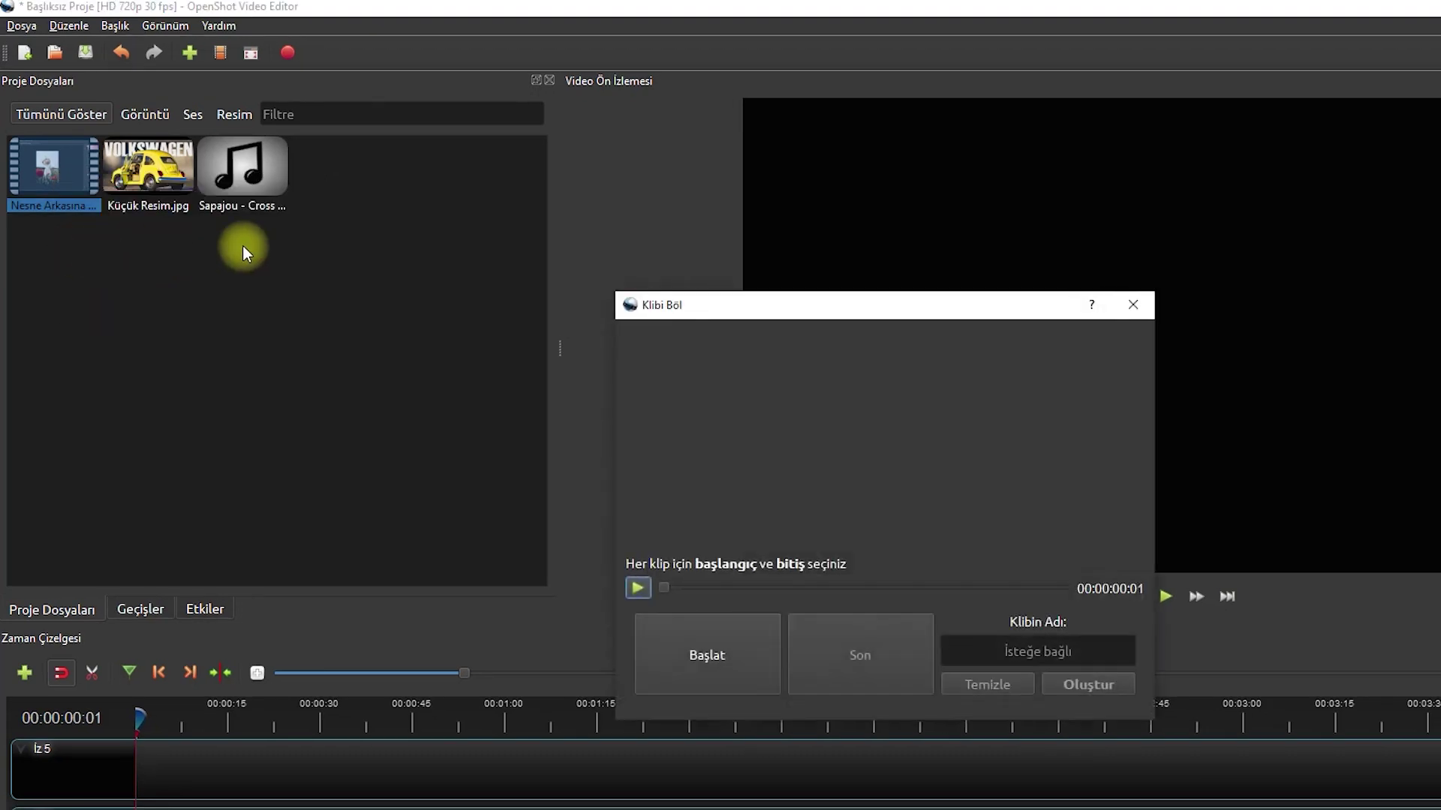
{"action": "left_click_drag", "start_coordinate": [720, 304], "coordinate": [685, 245]}
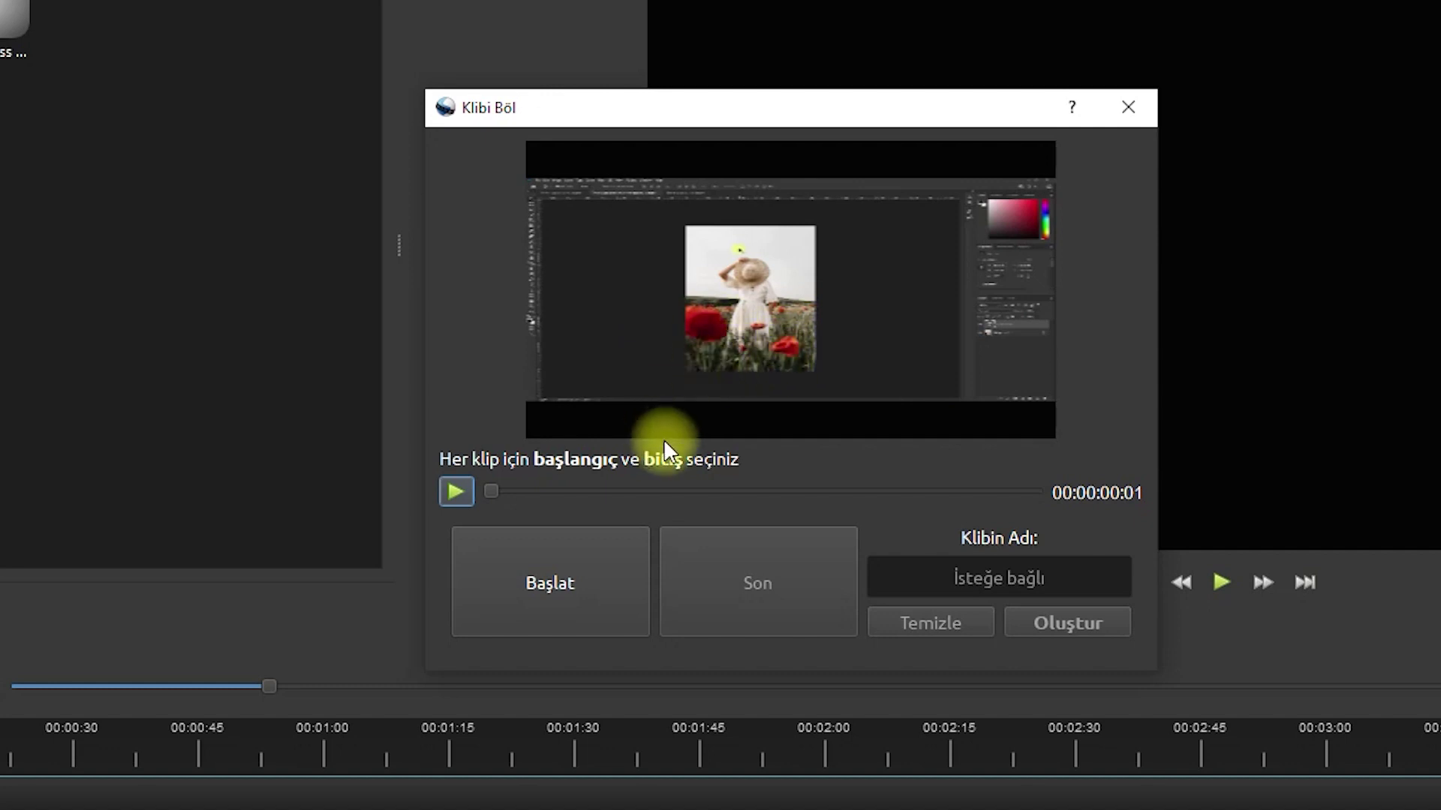
{"action": "left_click_drag", "start_coordinate": [490, 492], "coordinate": [614, 486]}
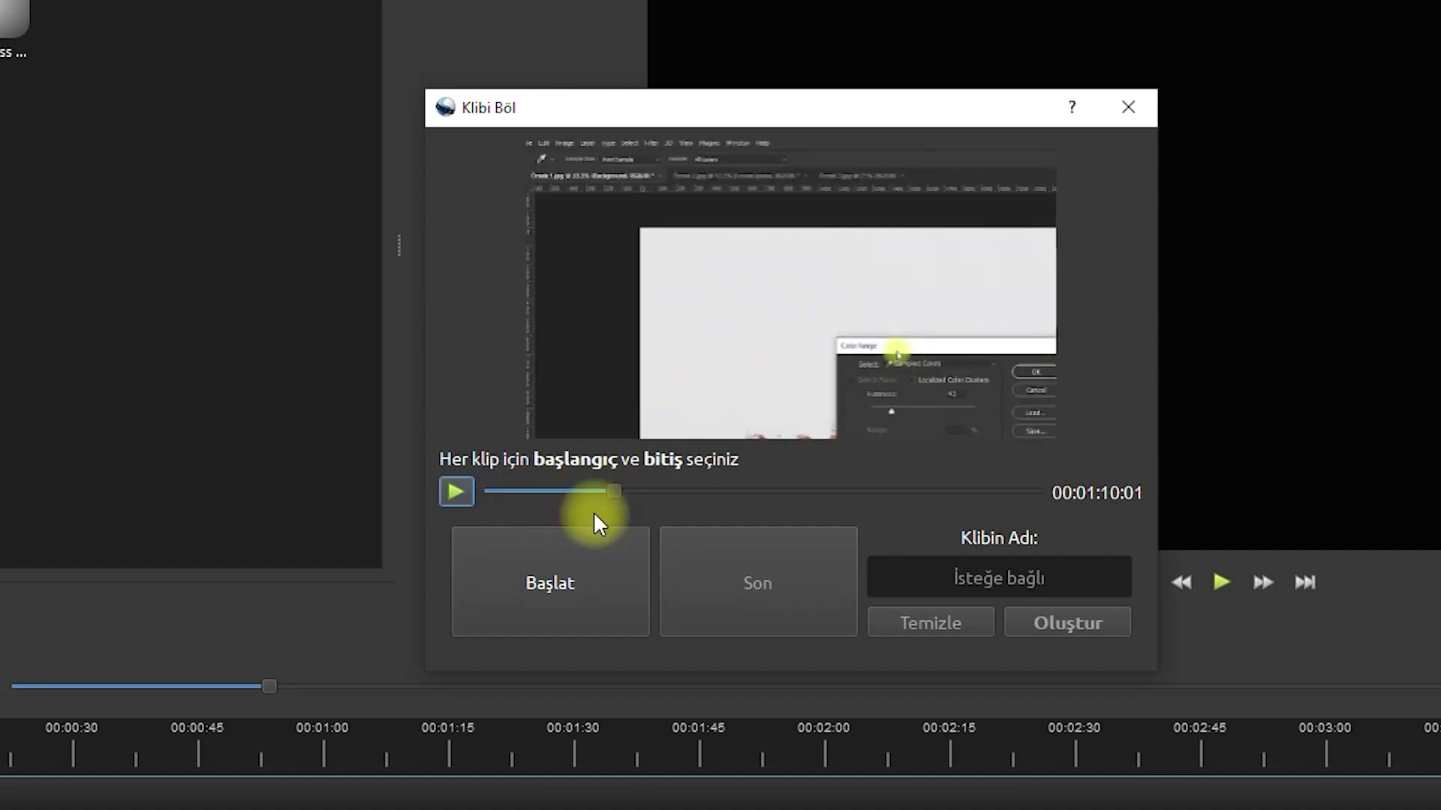
{"action": "left_click", "coordinate": [550, 587]}
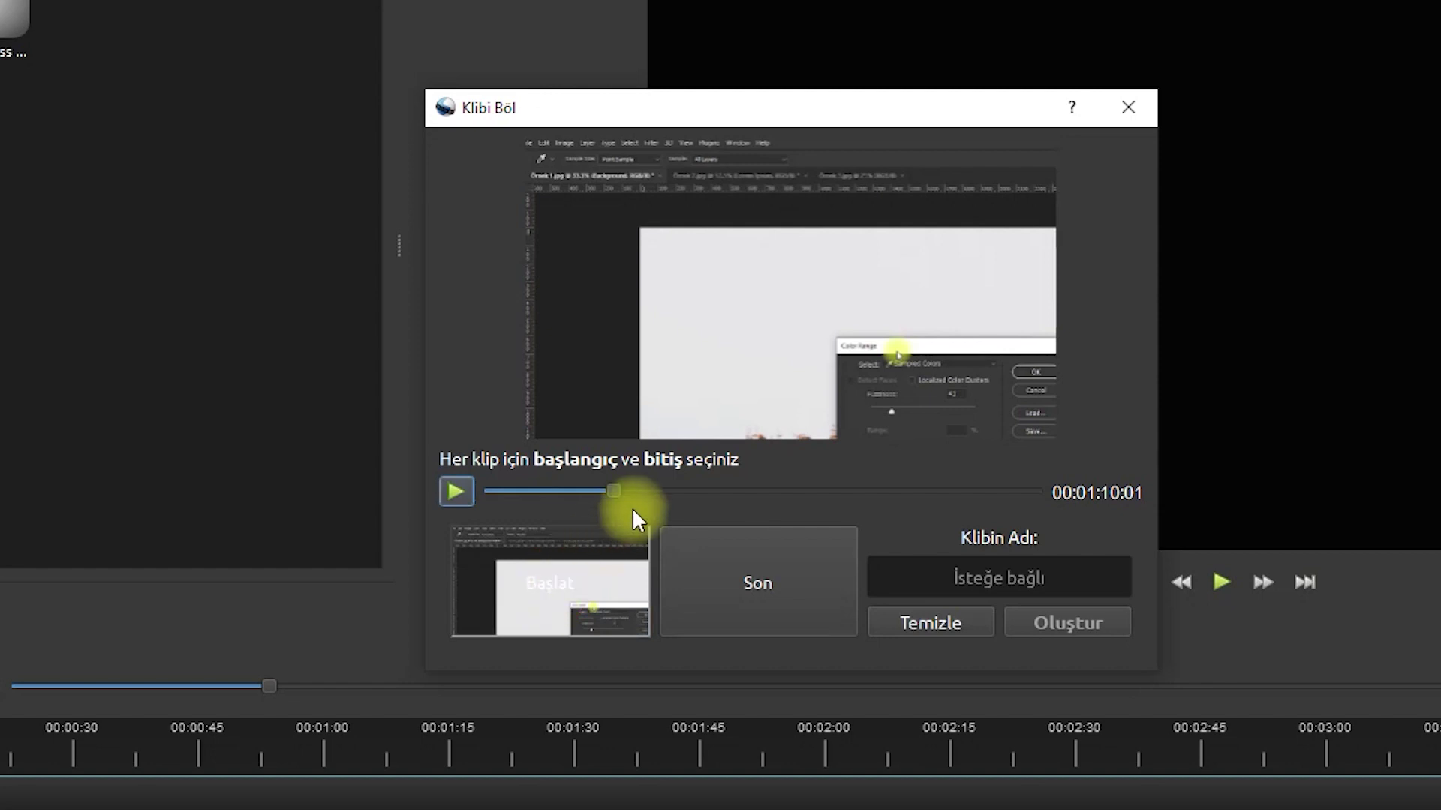
Step: Set the new clip's end at 00:04:29:10, create the clip in the project files, and close the splitting window
{"action": "left_click_drag", "start_coordinate": [615, 494], "coordinate": [968, 494]}
{"action": "left_click", "coordinate": [780, 575]}
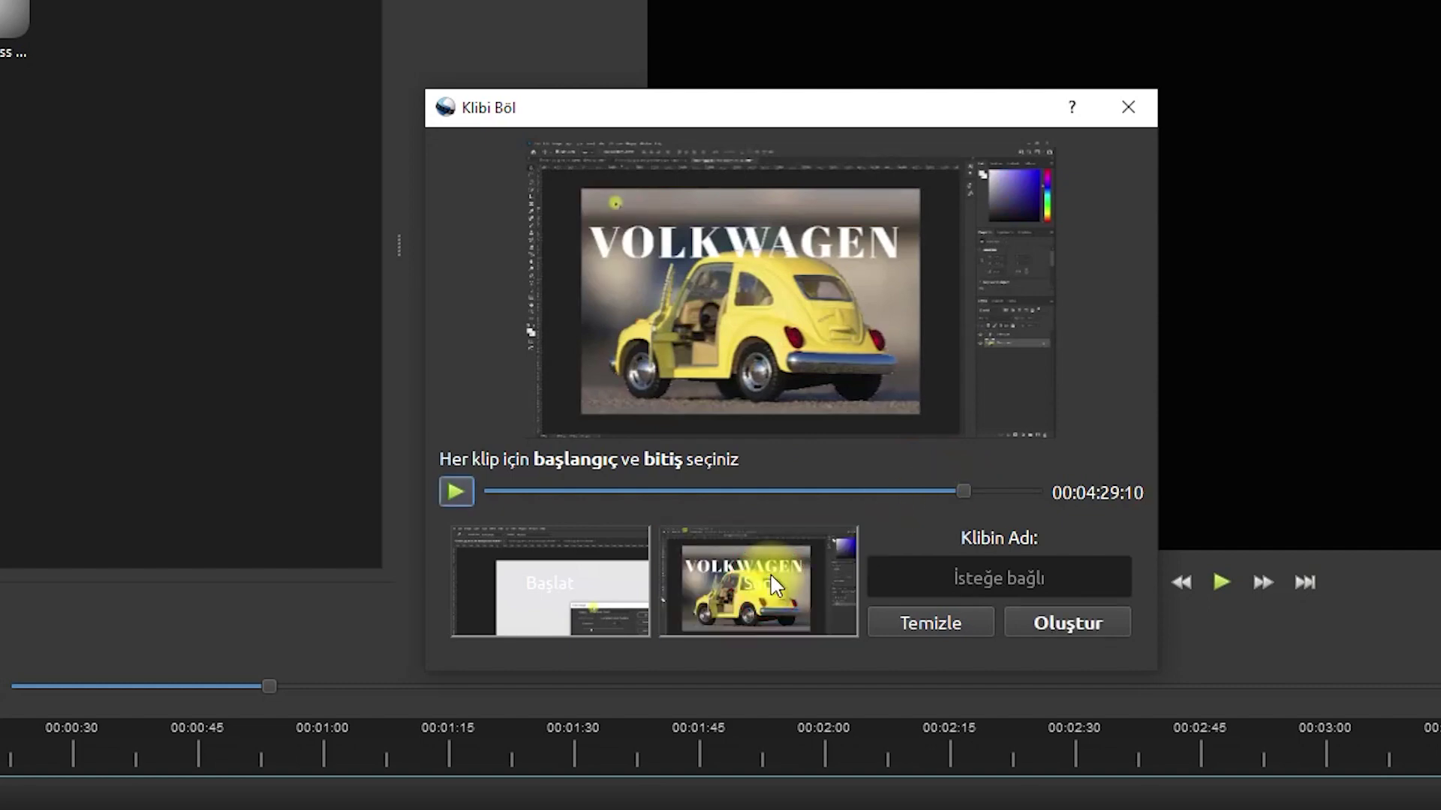
{"action": "left_click", "coordinate": [1071, 616]}
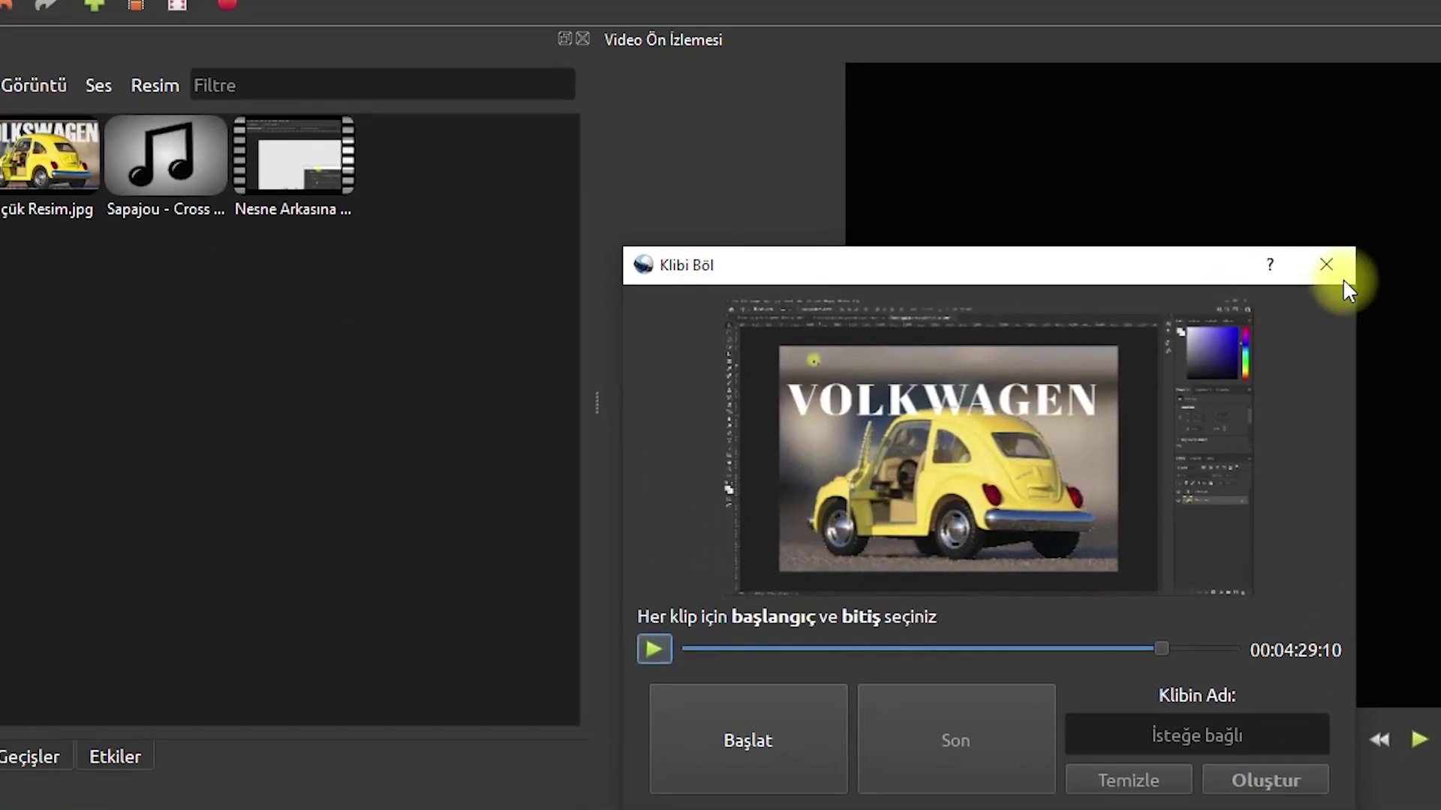
{"action": "left_click", "coordinate": [1129, 108]}
{"action": "left_click", "coordinate": [96, 10]}
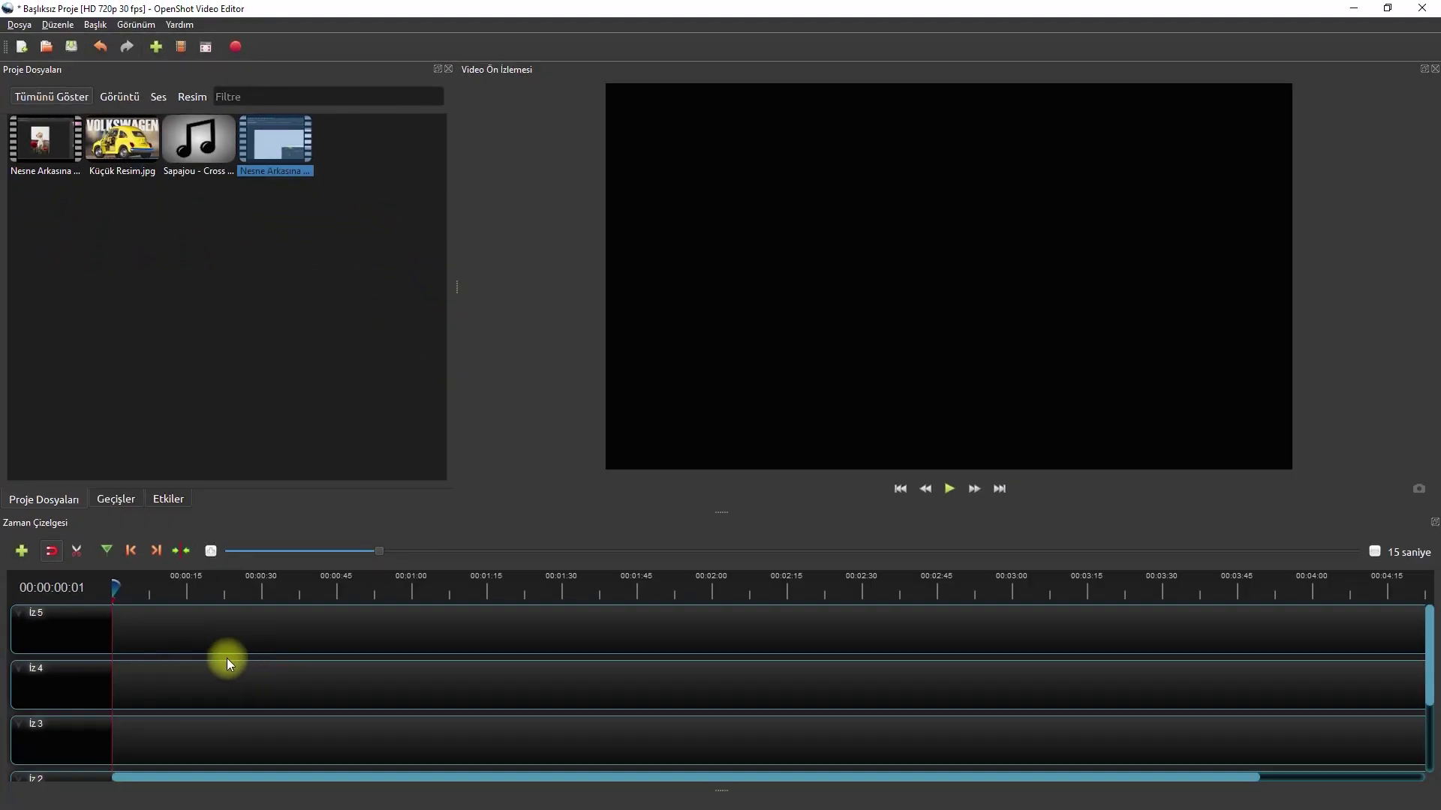
Step: Place the full Nesne Arkasına video at the start of track İz 4 and set the timeline scale to 30 seconds
{"action": "left_click", "coordinate": [51, 151]}
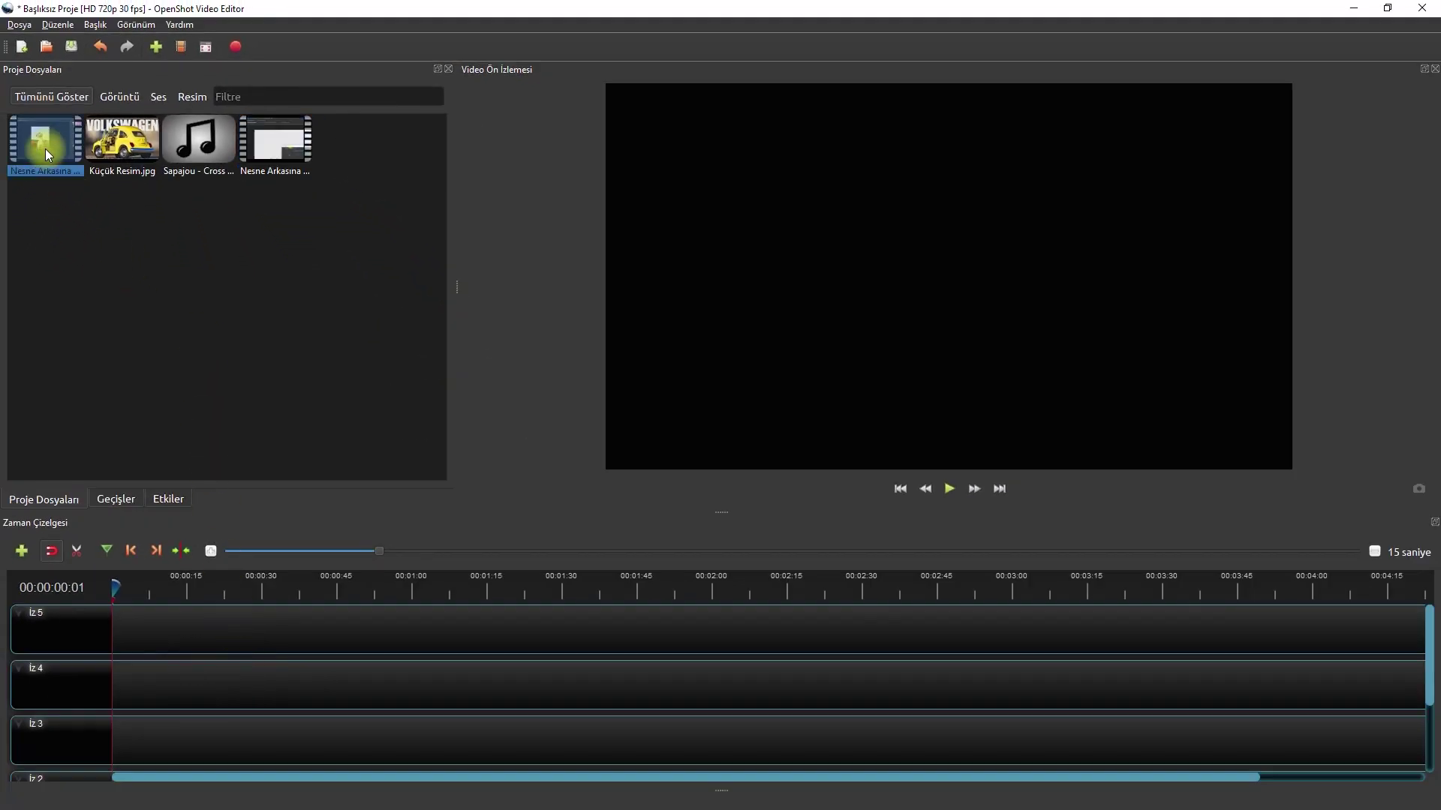
{"action": "left_click_drag", "start_coordinate": [45, 156], "coordinate": [109, 700]}
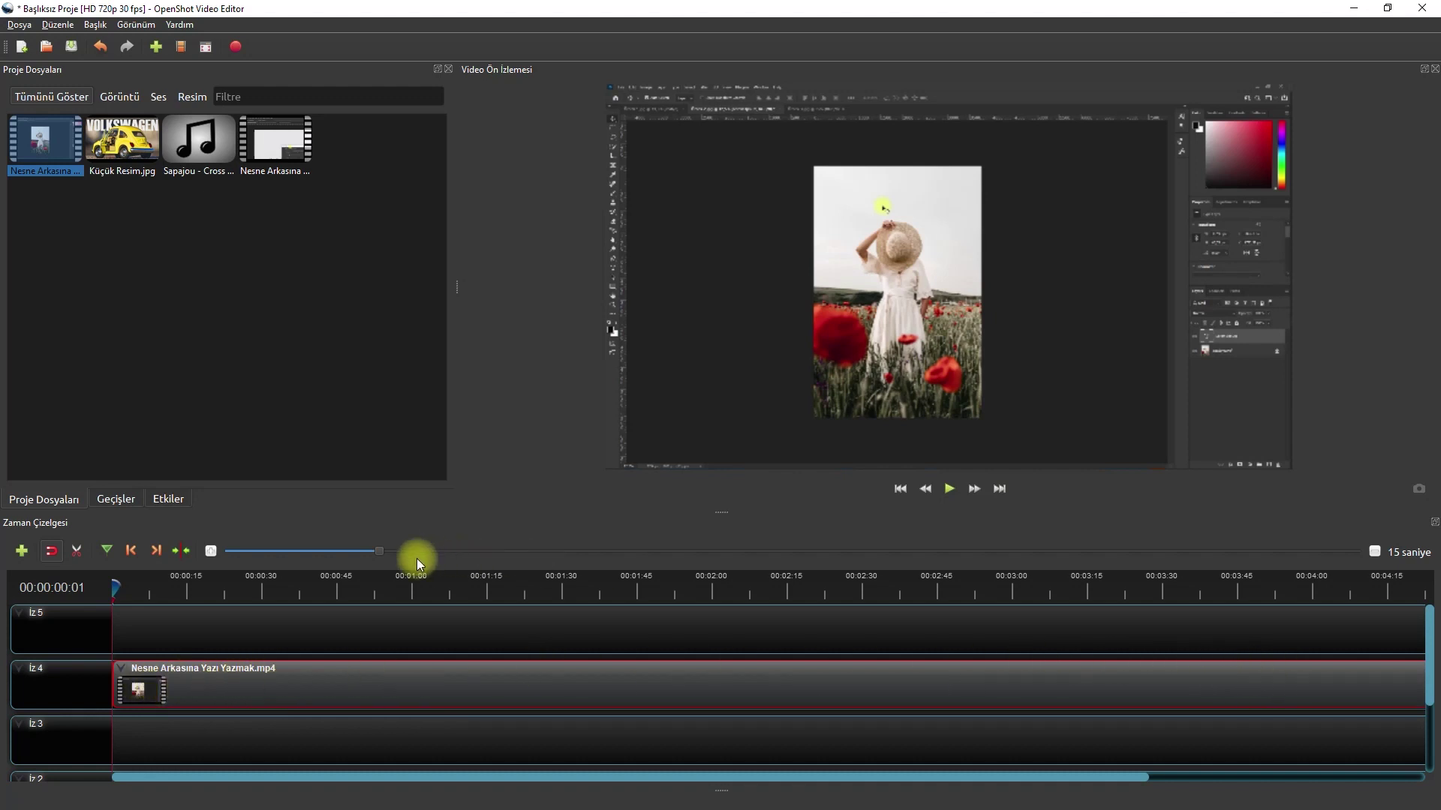
{"action": "left_click_drag", "start_coordinate": [375, 554], "coordinate": [574, 548]}
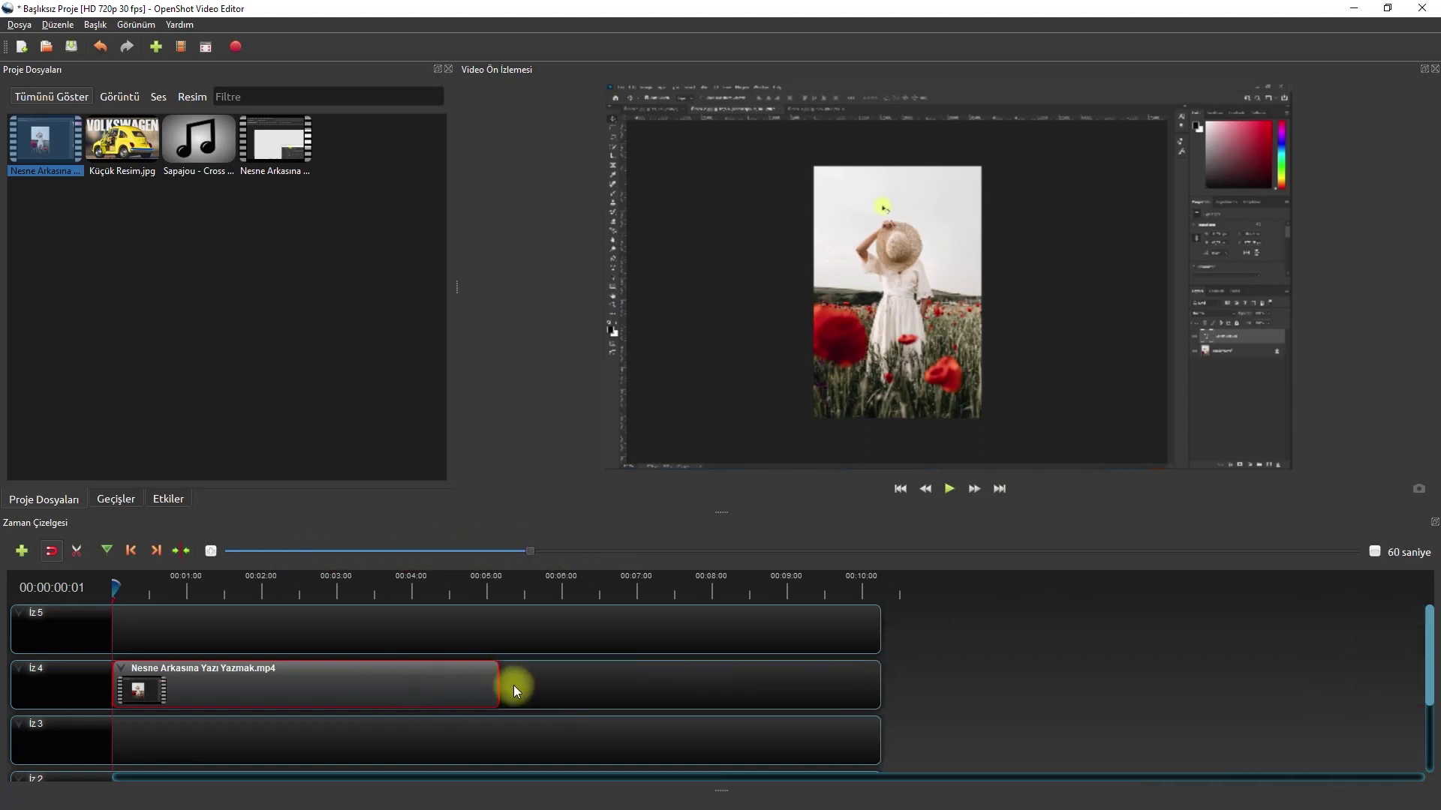
{"action": "left_click_drag", "start_coordinate": [534, 556], "coordinate": [466, 561]}
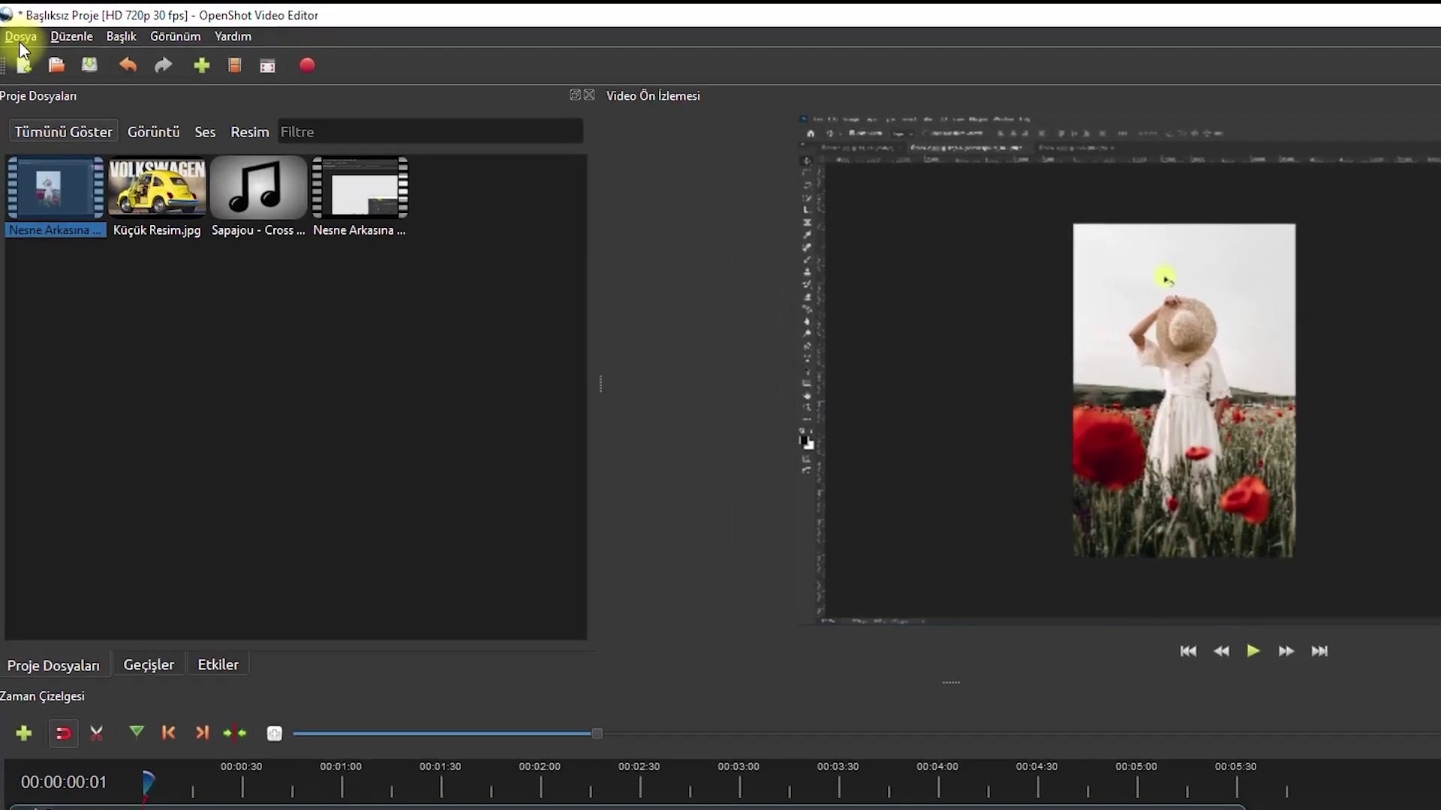
{"action": "left_click", "coordinate": [20, 45]}
{"action": "left_click", "coordinate": [97, 147]}
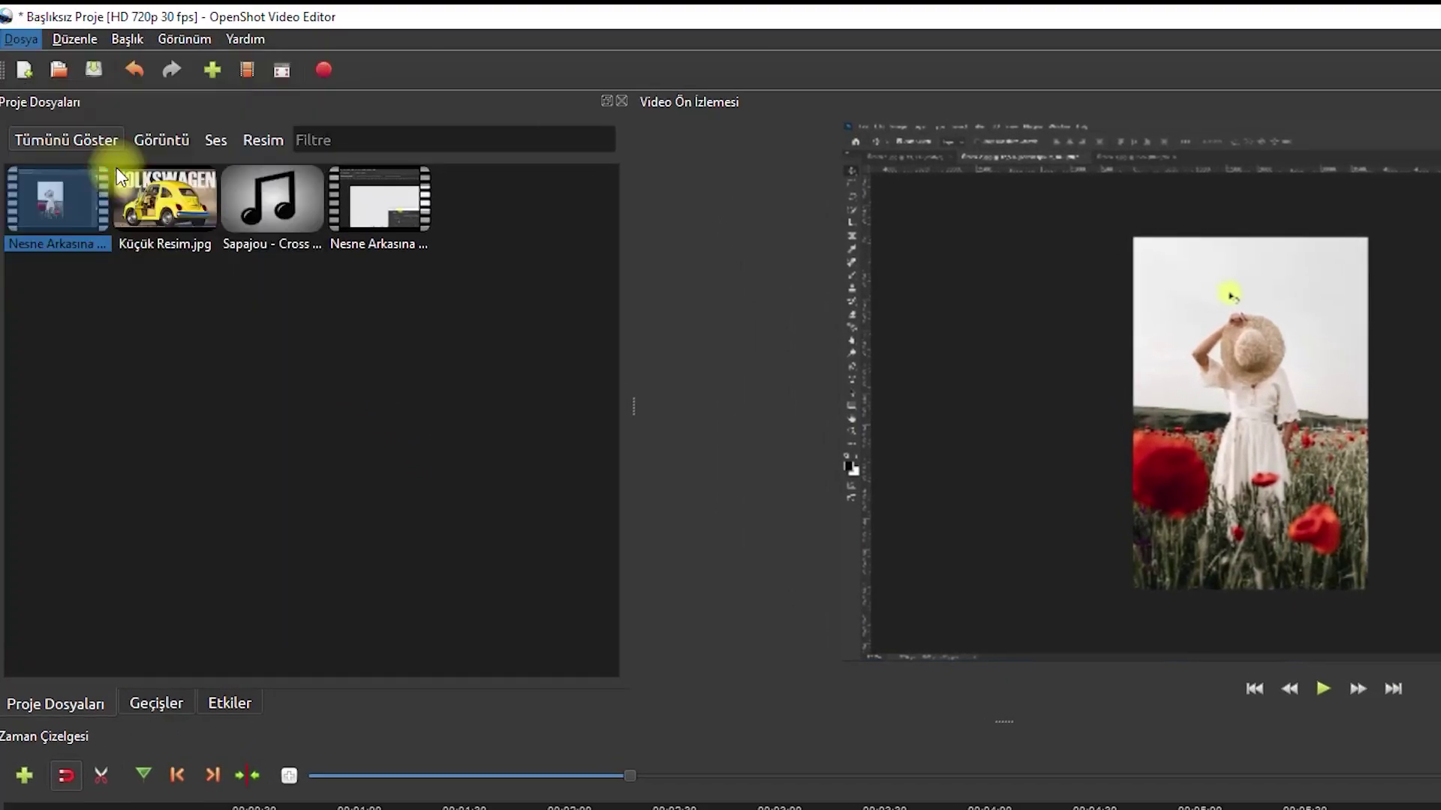
{"action": "left_click", "coordinate": [351, 254]}
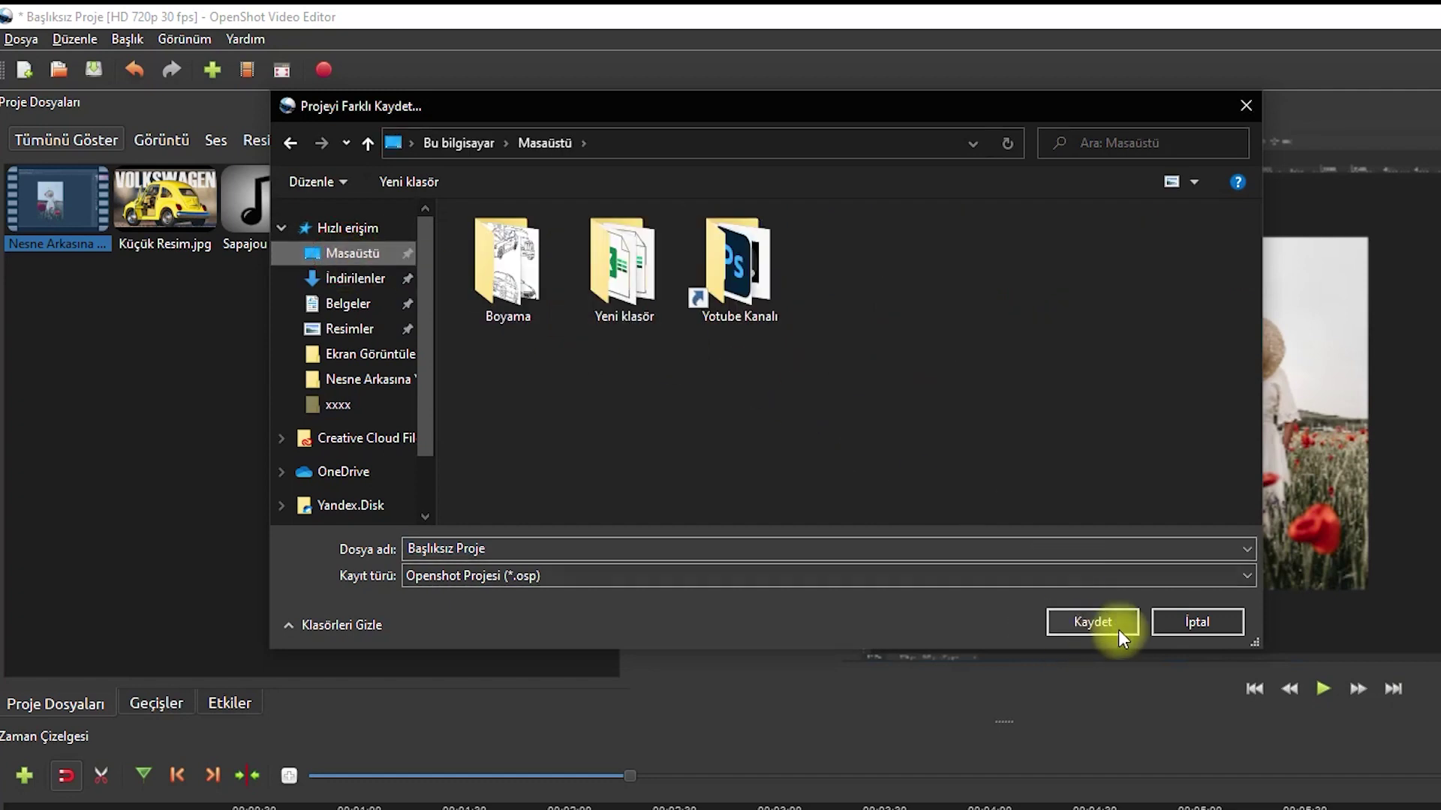
{"action": "left_click", "coordinate": [1231, 627]}
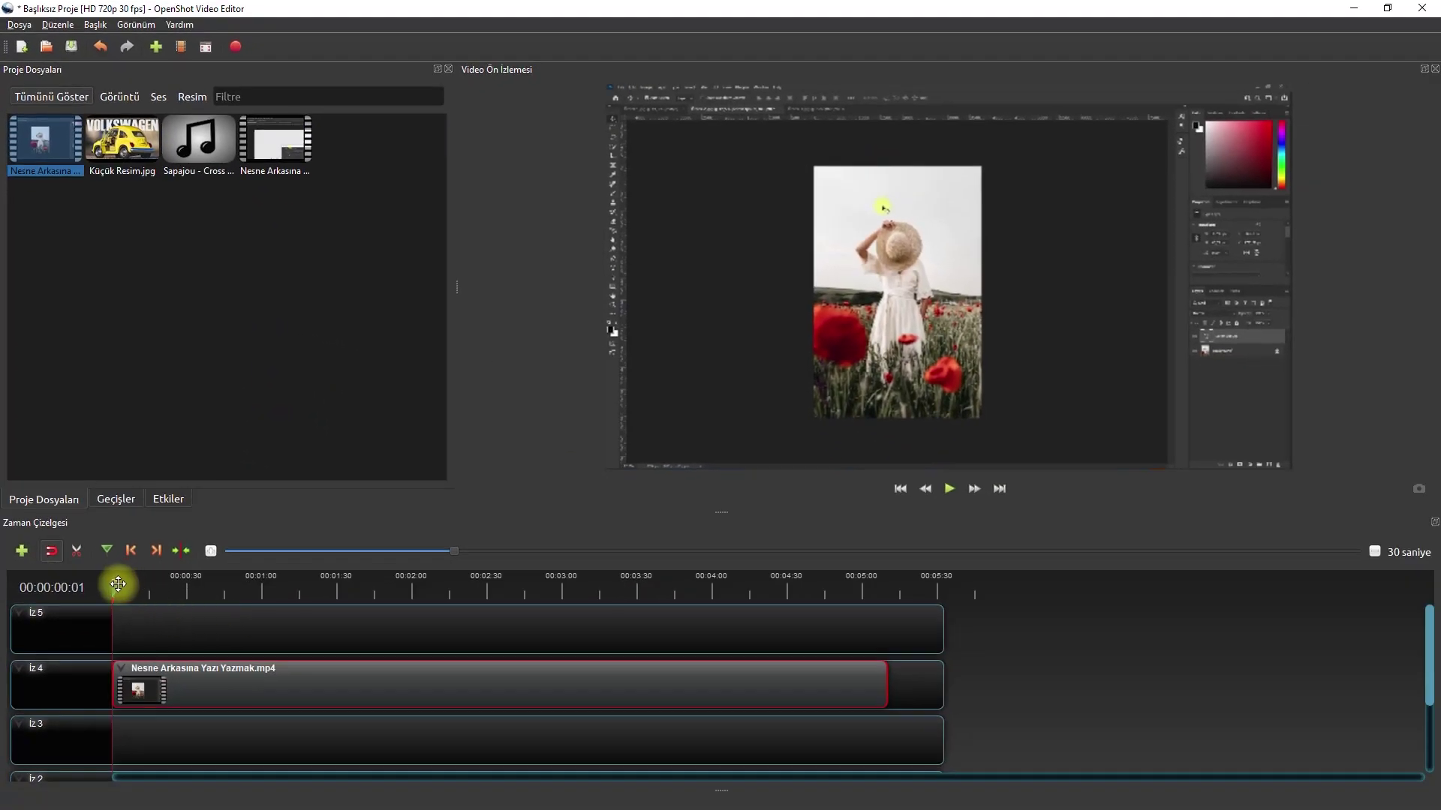
Step: Scrub the timeline to 00:00:49:25 and 00:02:19:25, and play the video preview
{"action": "left_click_drag", "start_coordinate": [121, 587], "coordinate": [236, 590]}
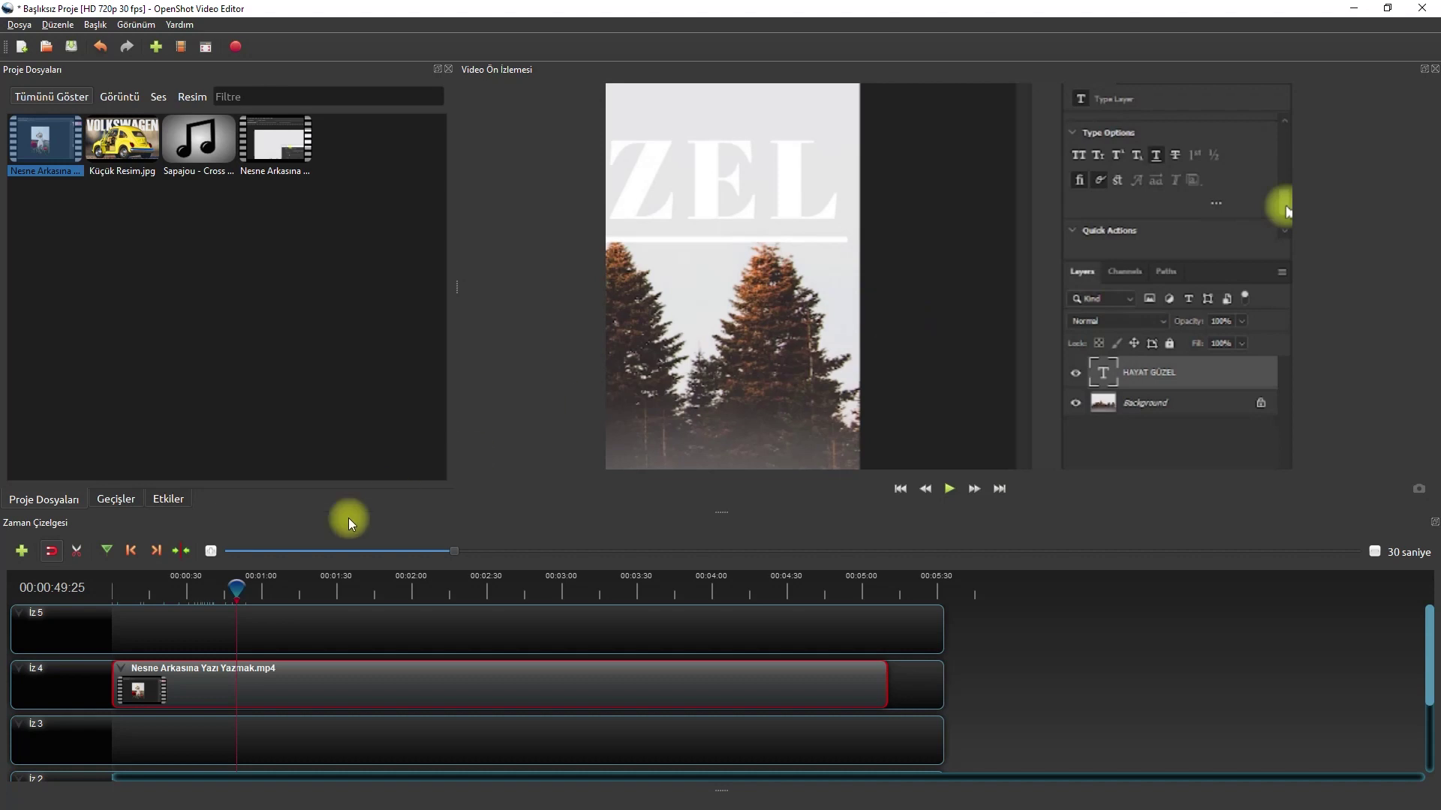
{"action": "left_click_drag", "start_coordinate": [232, 582], "coordinate": [462, 587]}
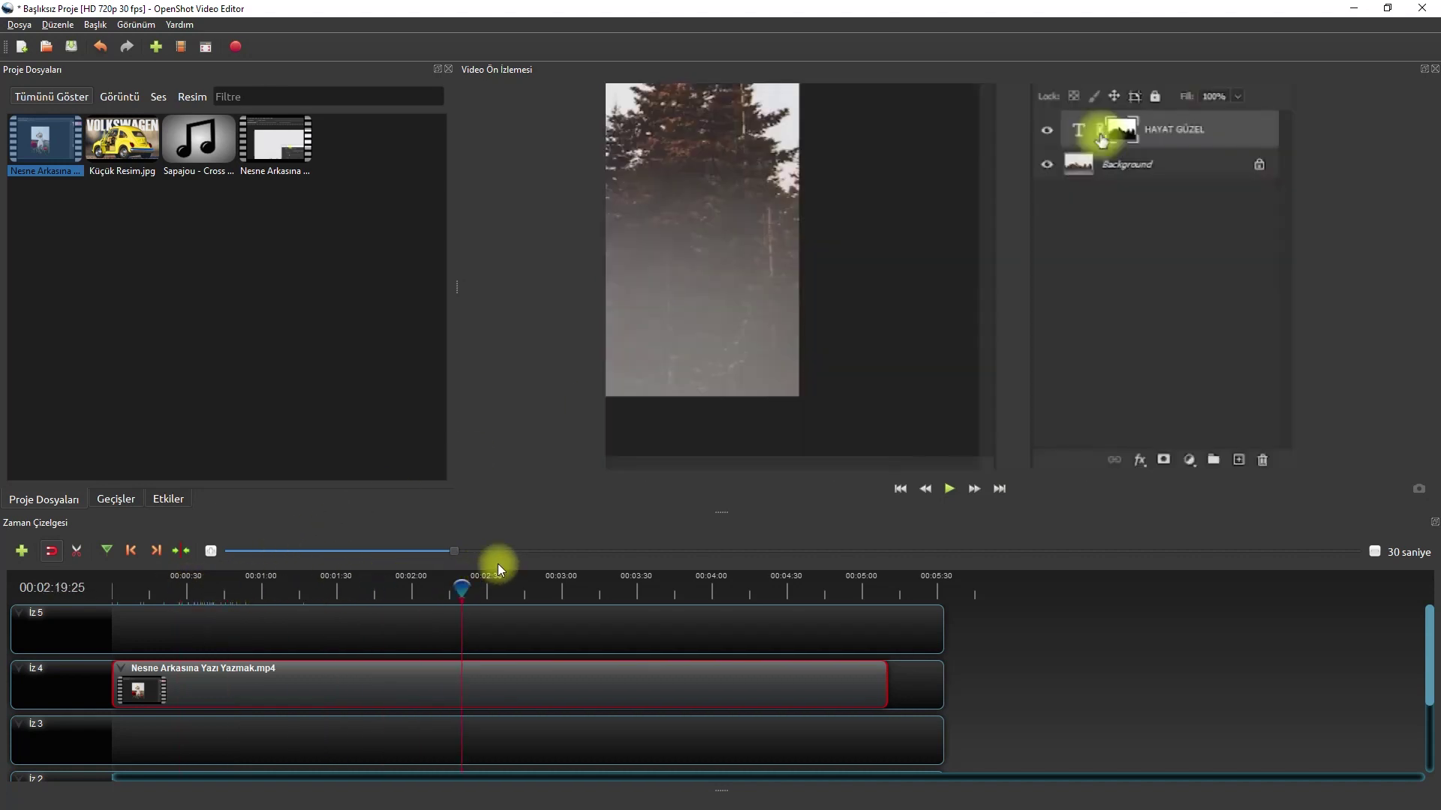
{"action": "left_click", "coordinate": [950, 489]}
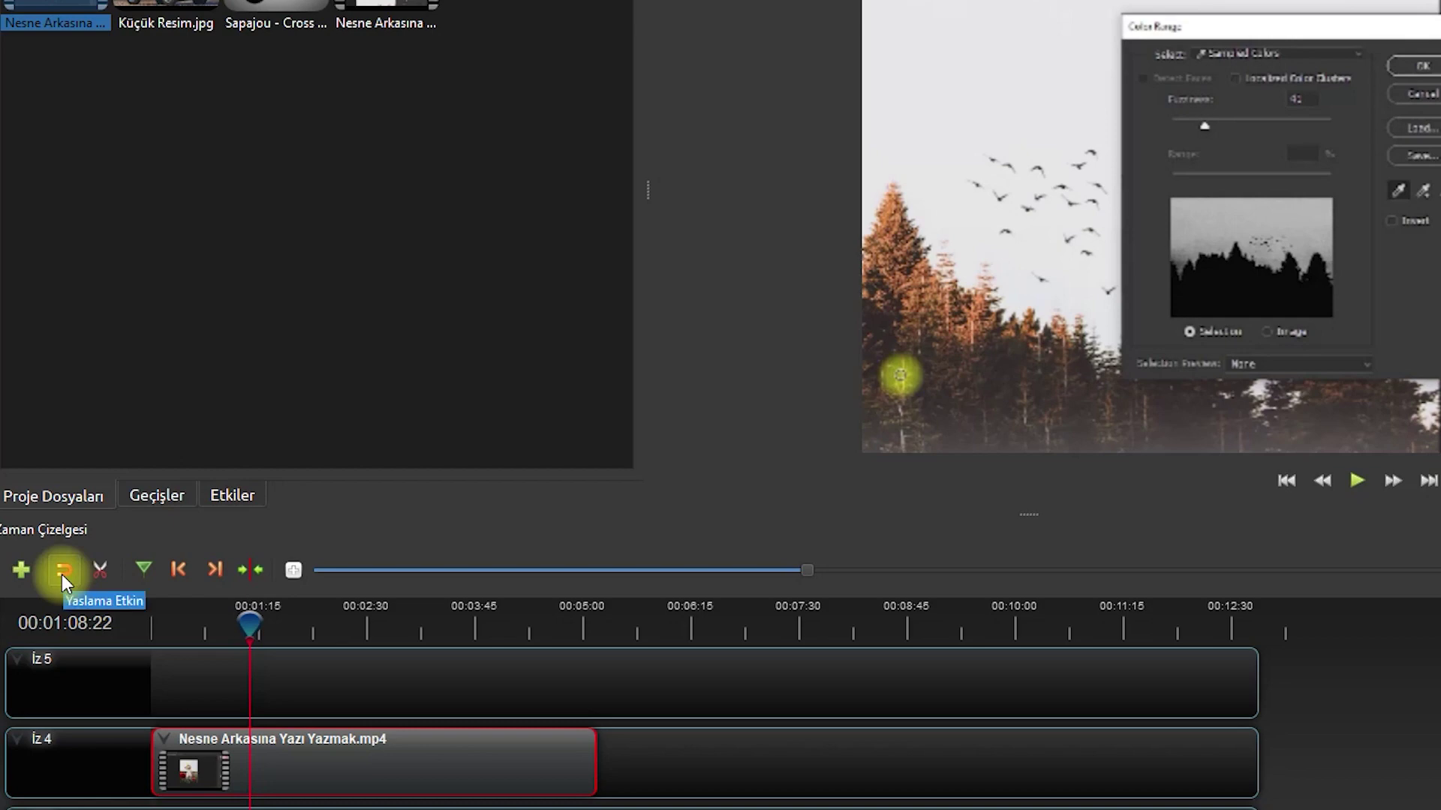
Step: Place the shortened Nesne Arkasına clip on track İz 4 directly after the full video, trying snapping off and on
{"action": "left_click", "coordinate": [63, 574]}
{"action": "left_click_drag", "start_coordinate": [386, 24], "coordinate": [697, 755]}
{"action": "left_click_drag", "start_coordinate": [814, 766], "coordinate": [769, 759]}
{"action": "left_click", "coordinate": [63, 581]}
{"action": "left_click", "coordinate": [64, 570]}
{"action": "mouse_move", "coordinate": [679, 761]}
{"action": "left_mouse_down"}
{"action": "mouse_move", "coordinate": [697, 761]}
{"action": "mouse_move", "coordinate": [643, 753]}
{"action": "mouse_move", "coordinate": [674, 757]}
{"action": "left_mouse_up"}
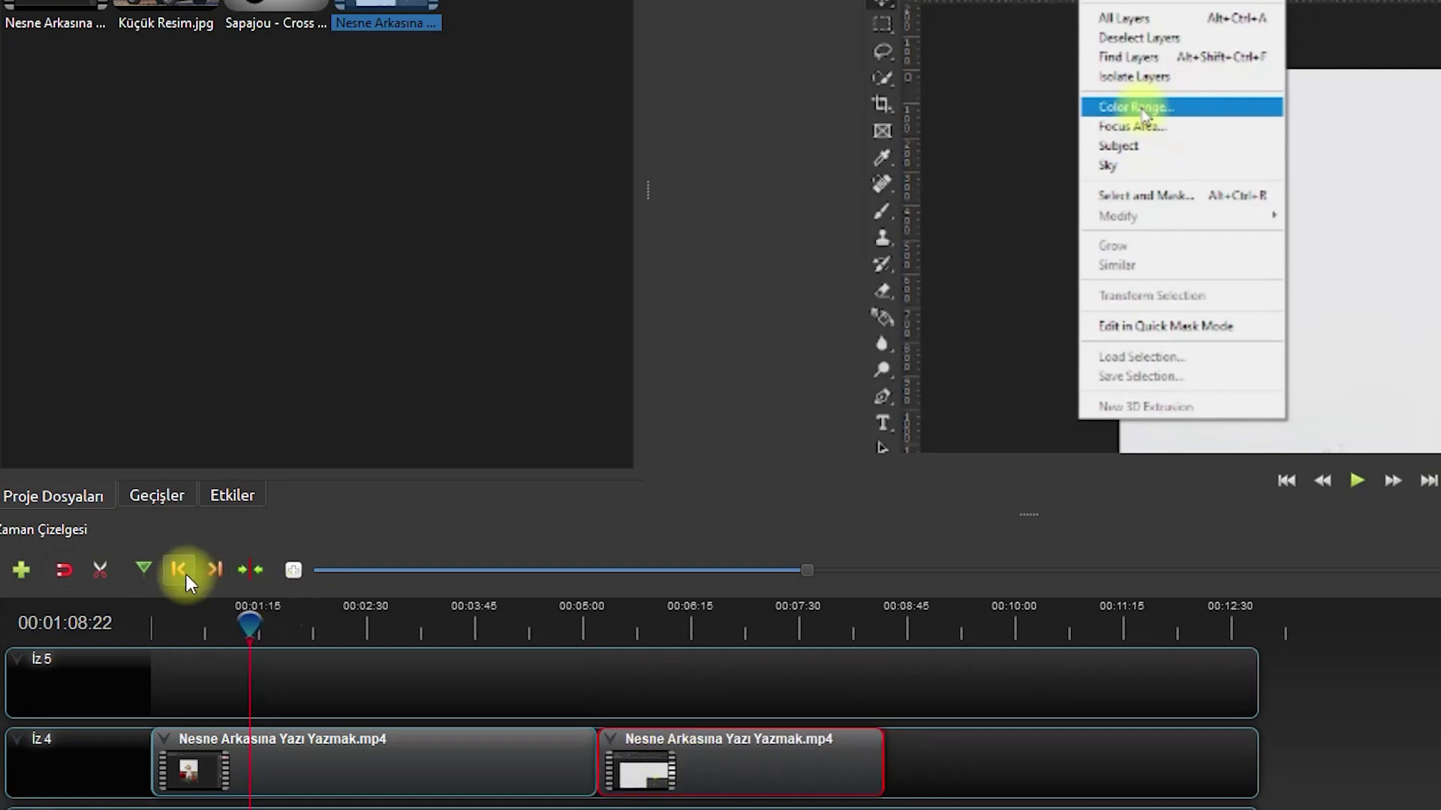
Step: Cut the first clip on track İz 4 at about 00:03:35 with the razor tool, and switch the razor off
{"action": "left_click", "coordinate": [99, 573]}
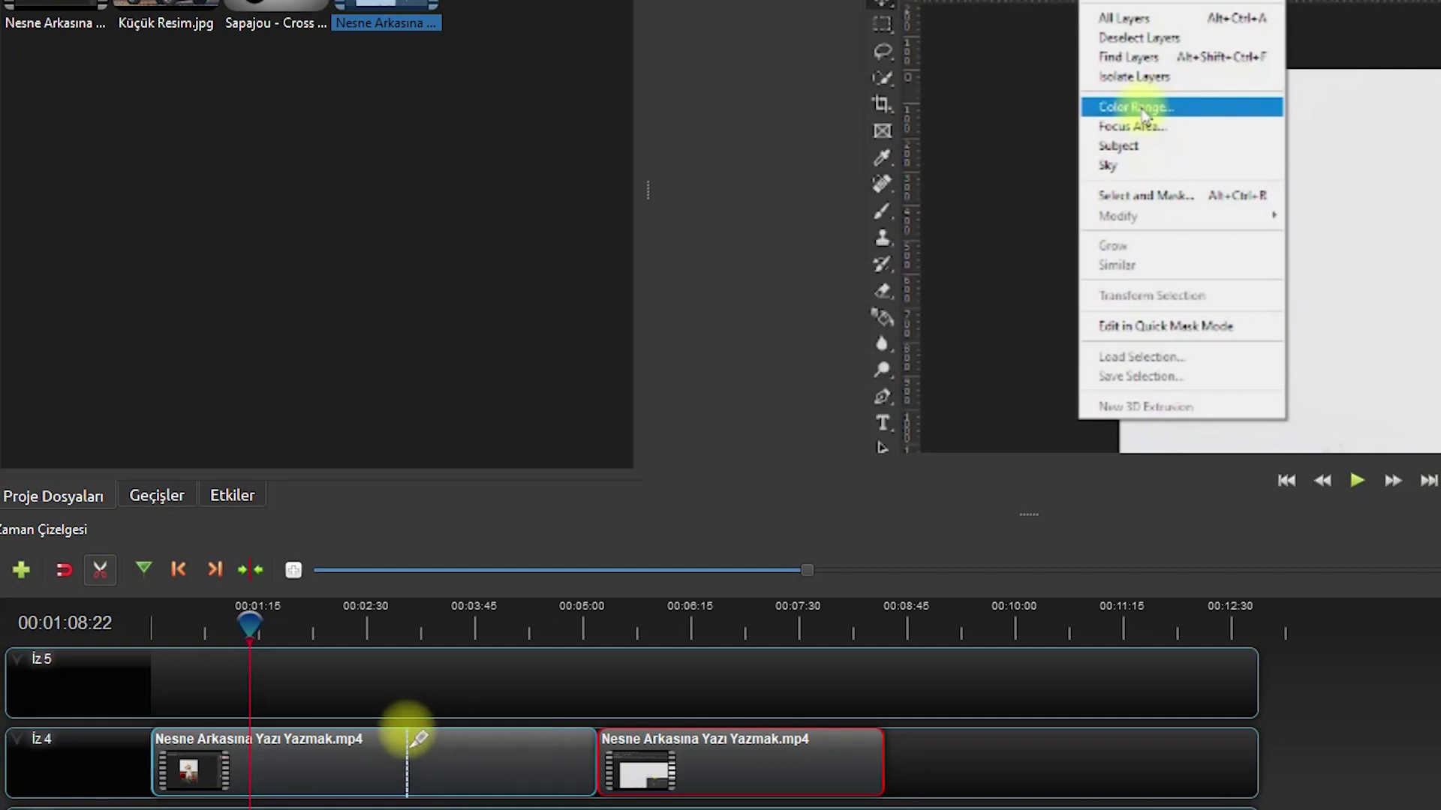
{"action": "left_click", "coordinate": [462, 747]}
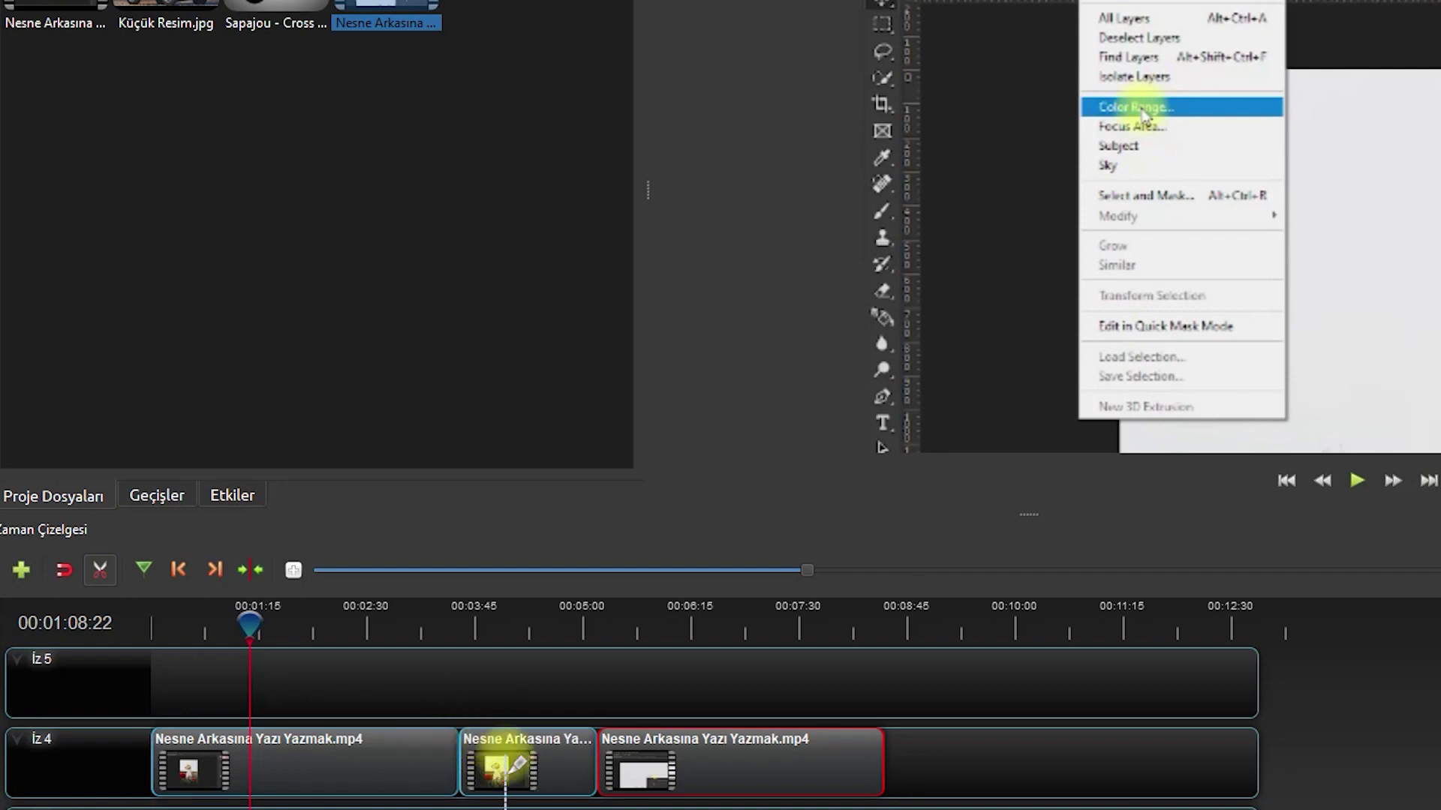
{"action": "key", "text": "c"}
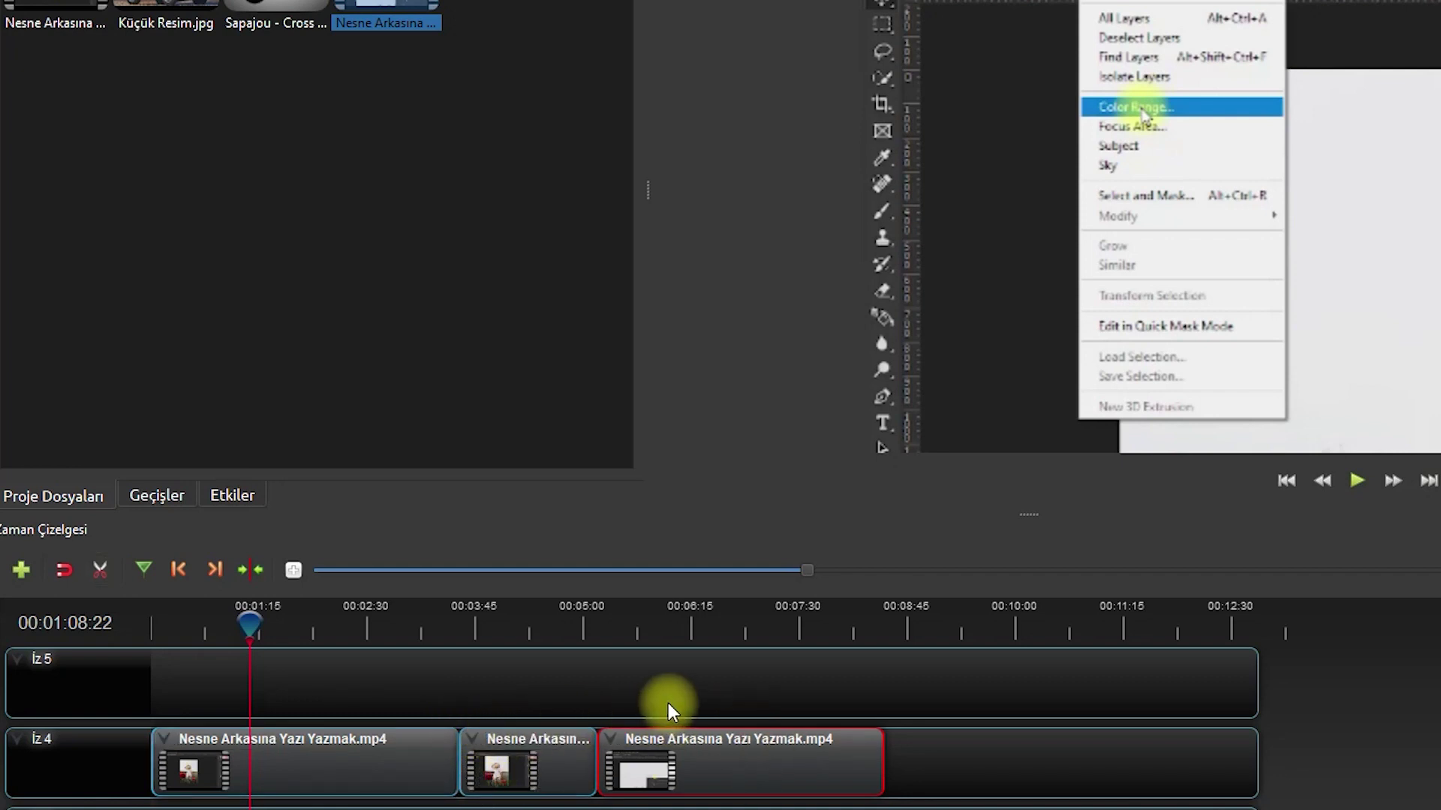
Step: Trim both ends of the last clip on track İz 4 to about 50 seconds, and move it to about 00:05:30
{"action": "left_click_drag", "start_coordinate": [630, 769], "coordinate": [676, 767]}
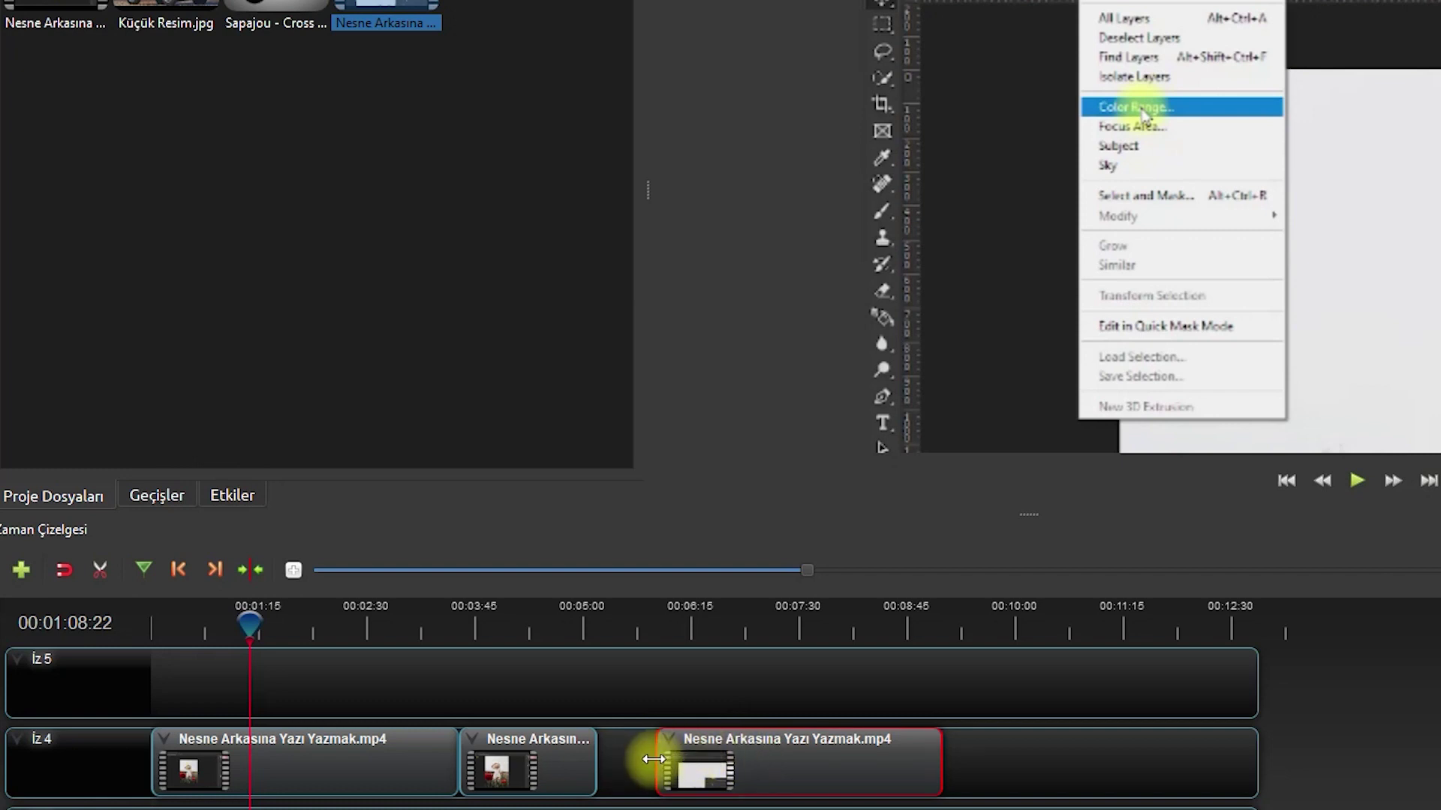
{"action": "left_click_drag", "start_coordinate": [654, 759], "coordinate": [775, 759]}
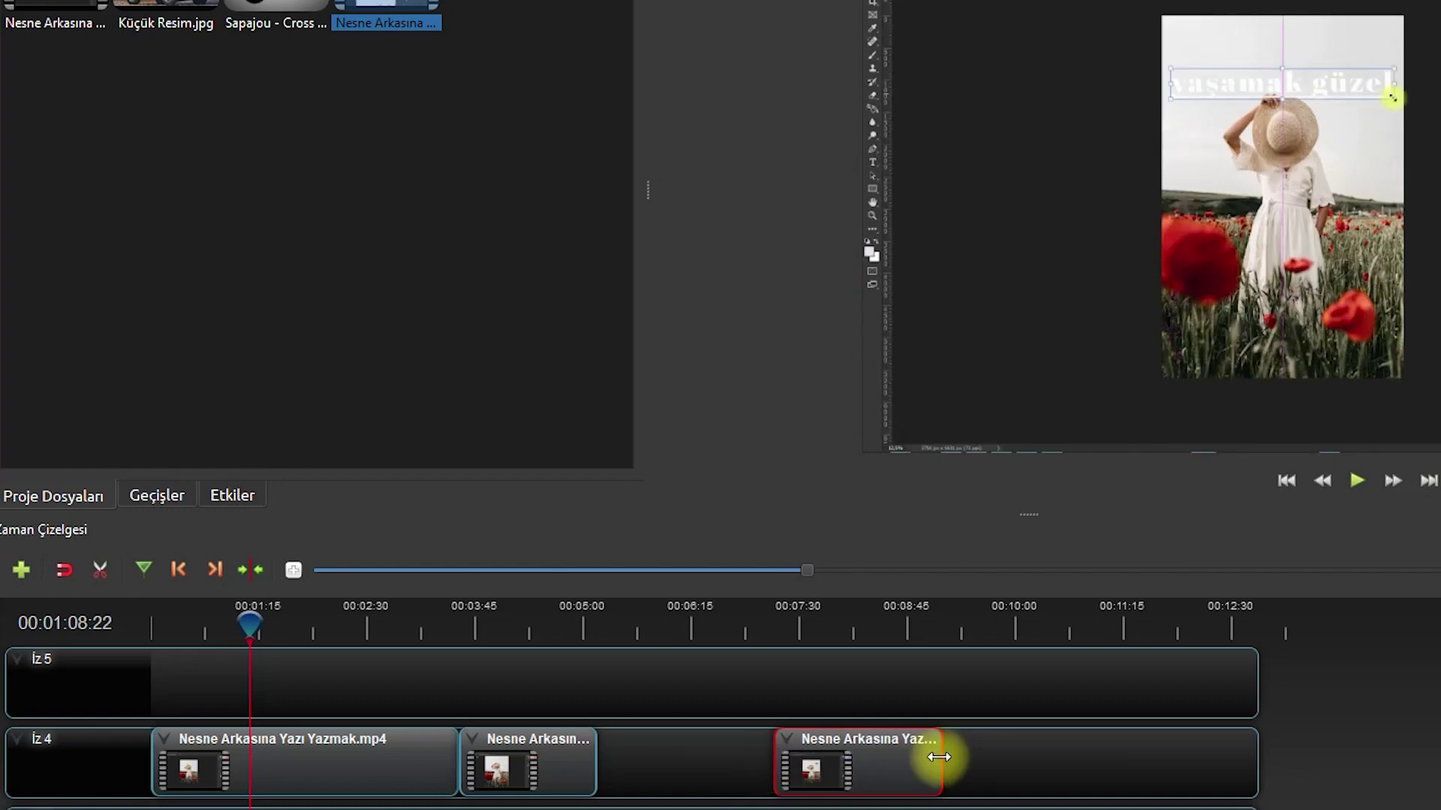
{"action": "left_click_drag", "start_coordinate": [937, 758], "coordinate": [844, 762]}
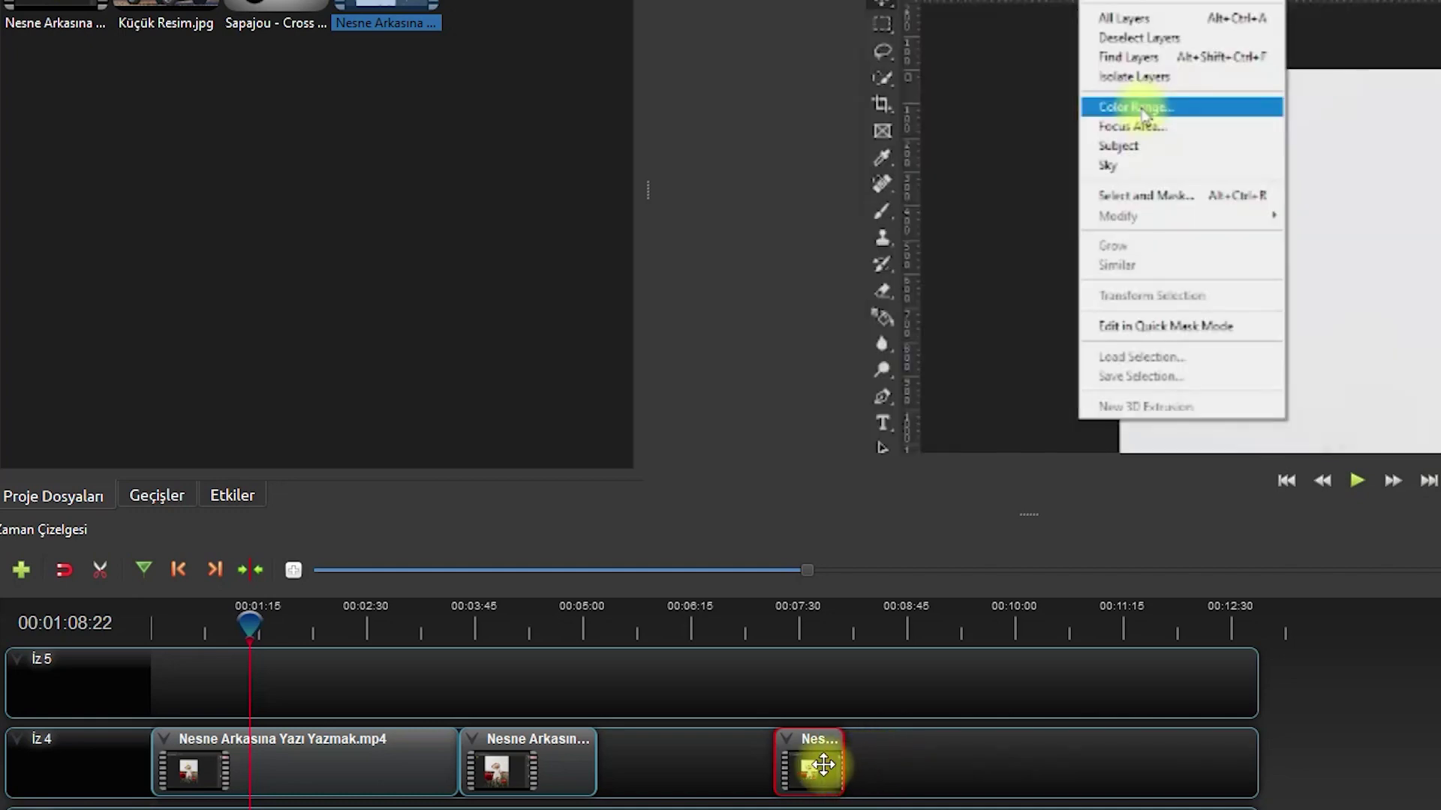
{"action": "left_click_drag", "start_coordinate": [822, 756], "coordinate": [672, 758]}
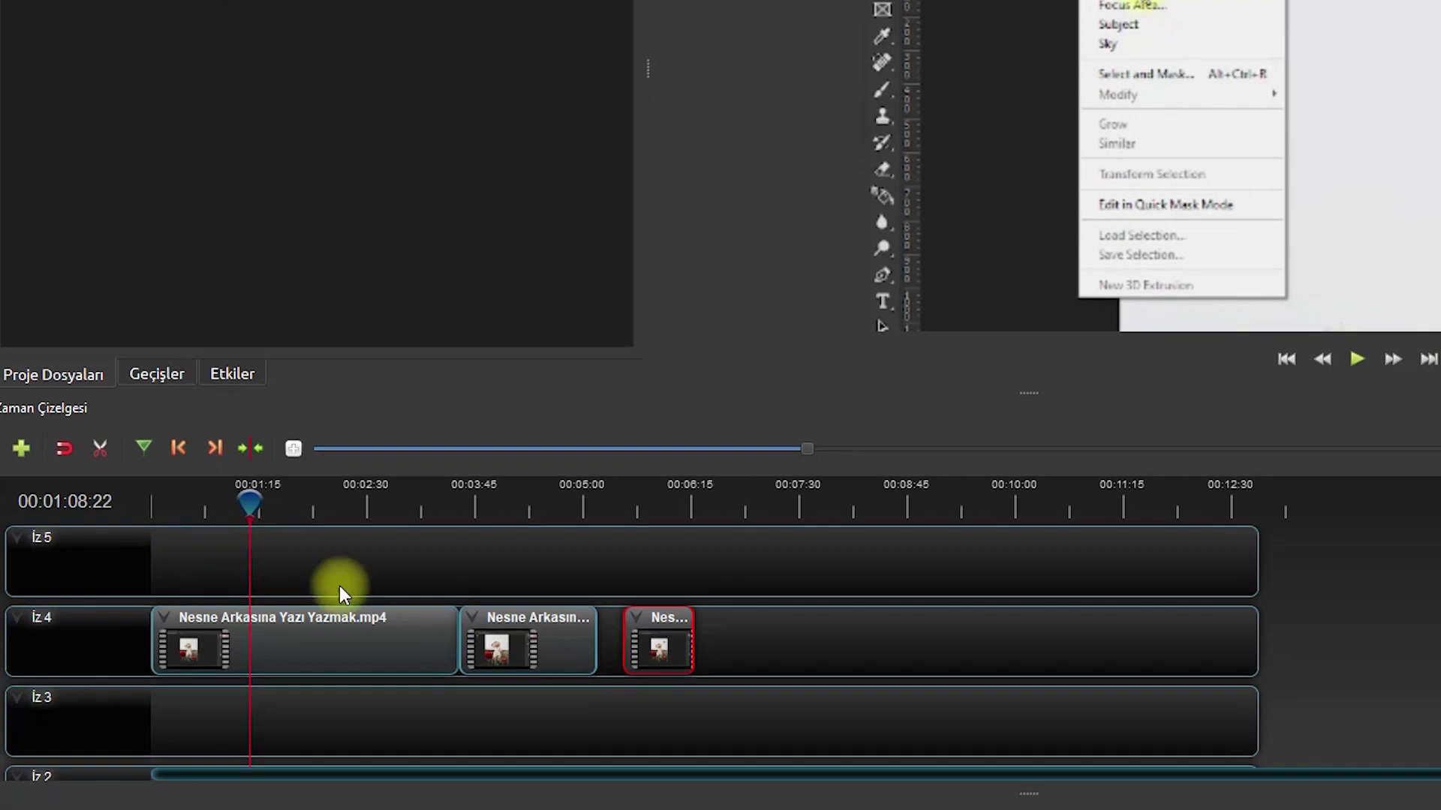
Step: Move the middle clip from track İz 4 to about 00:01:15 on track İz 5, and preview the overlap up to 00:03:17:08
{"action": "scroll", "coordinate": [631, 653], "scroll_direction": "down", "scroll_amount": 2}
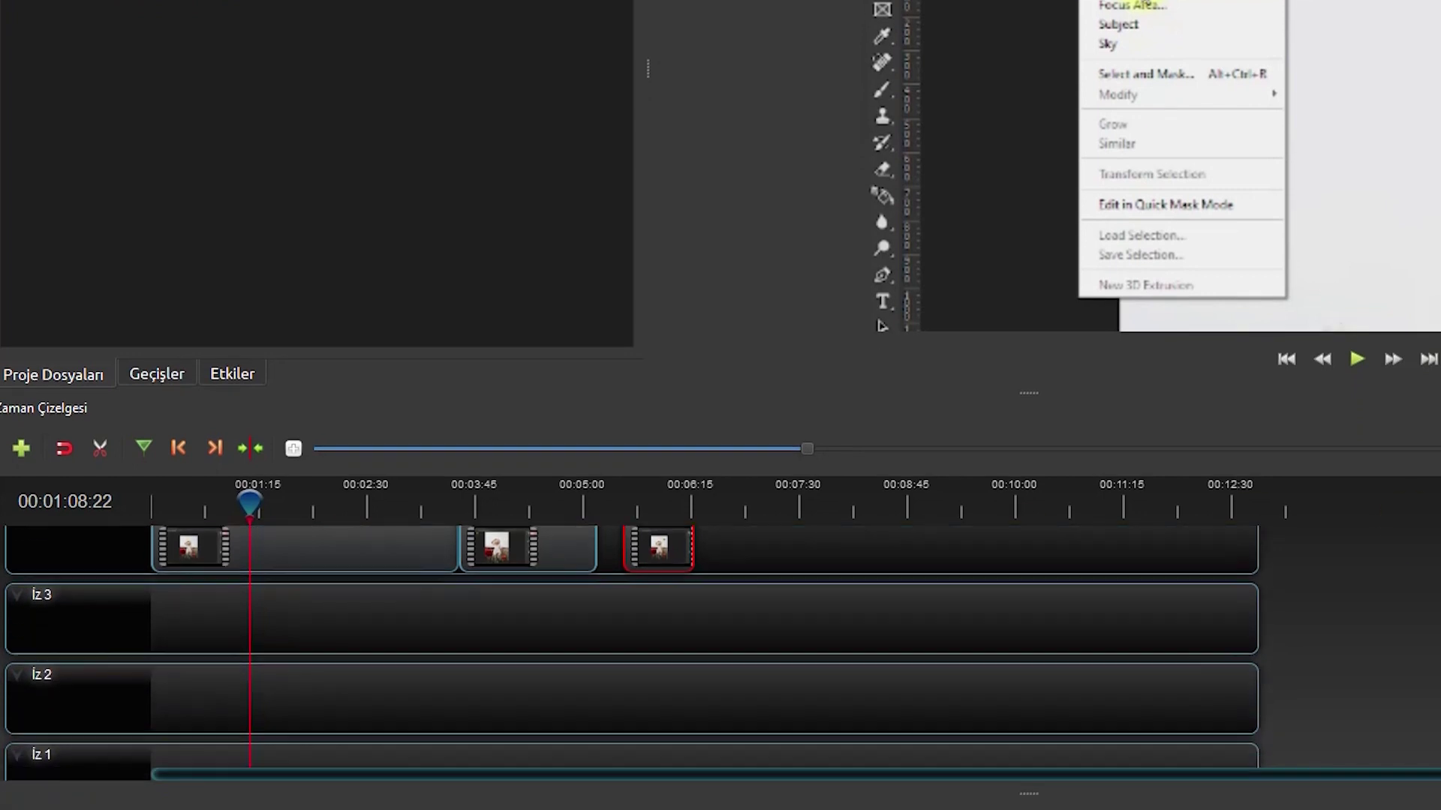
{"action": "scroll", "coordinate": [630, 653], "scroll_direction": "up", "scroll_amount": 2}
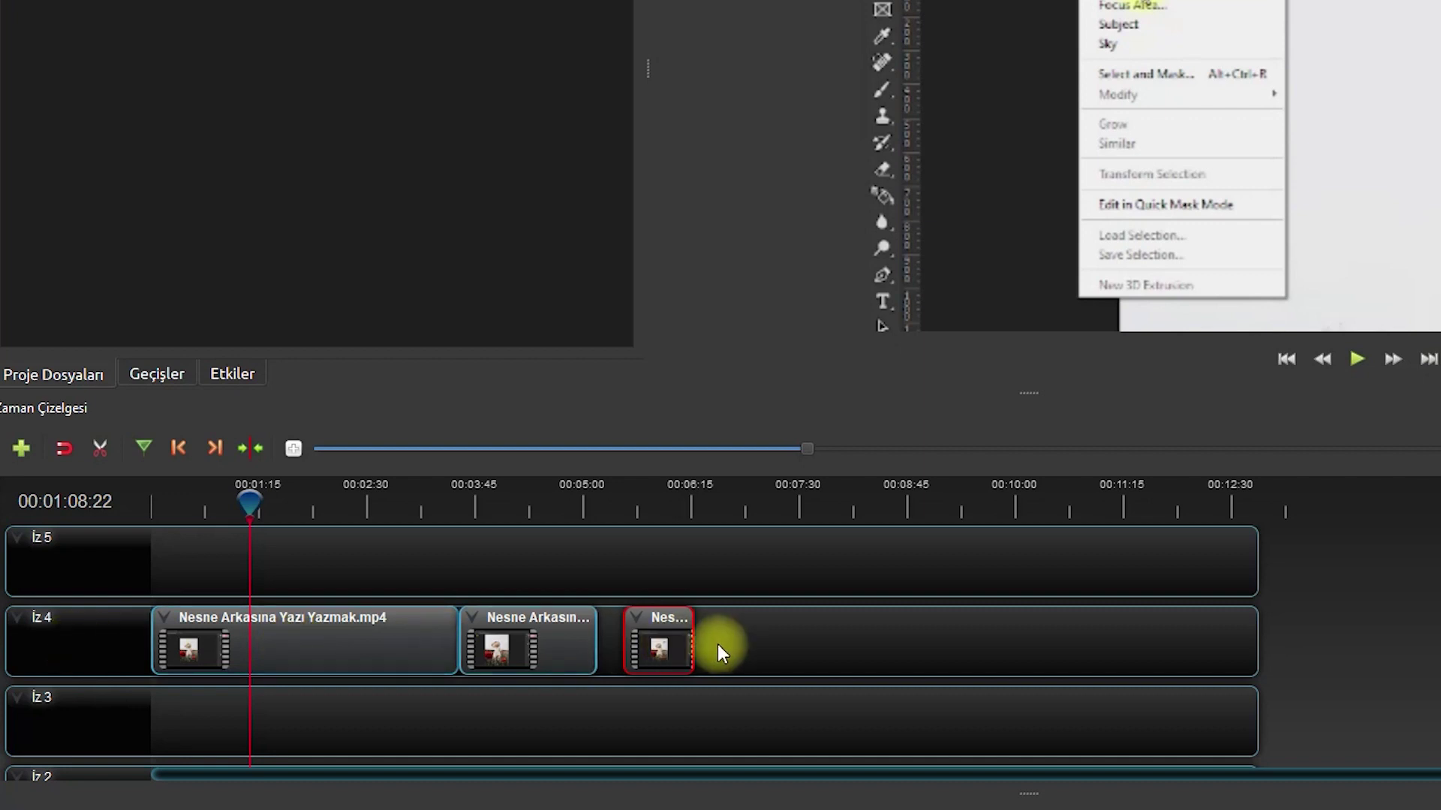
{"action": "left_click", "coordinate": [565, 647]}
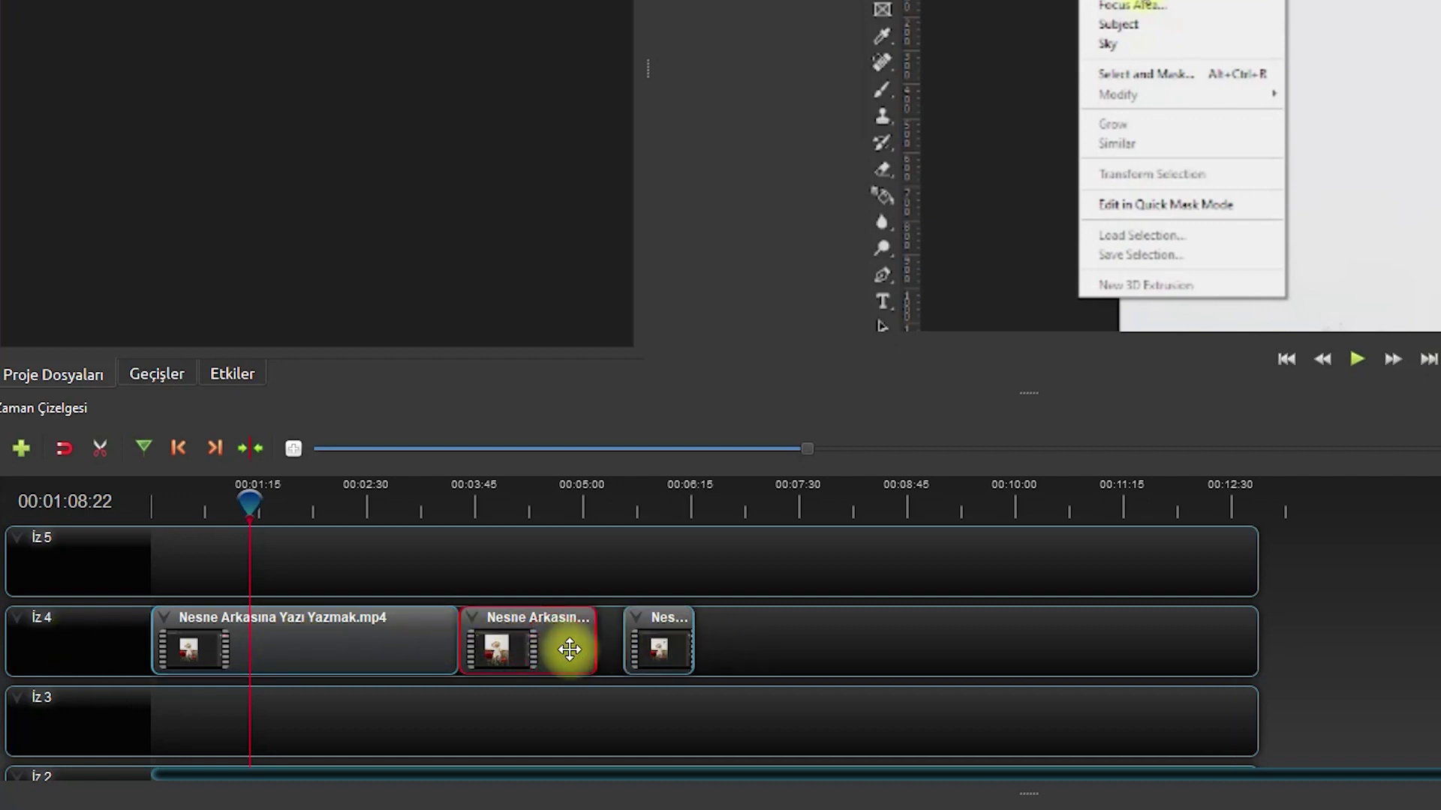
{"action": "left_click_drag", "start_coordinate": [566, 613], "coordinate": [360, 581]}
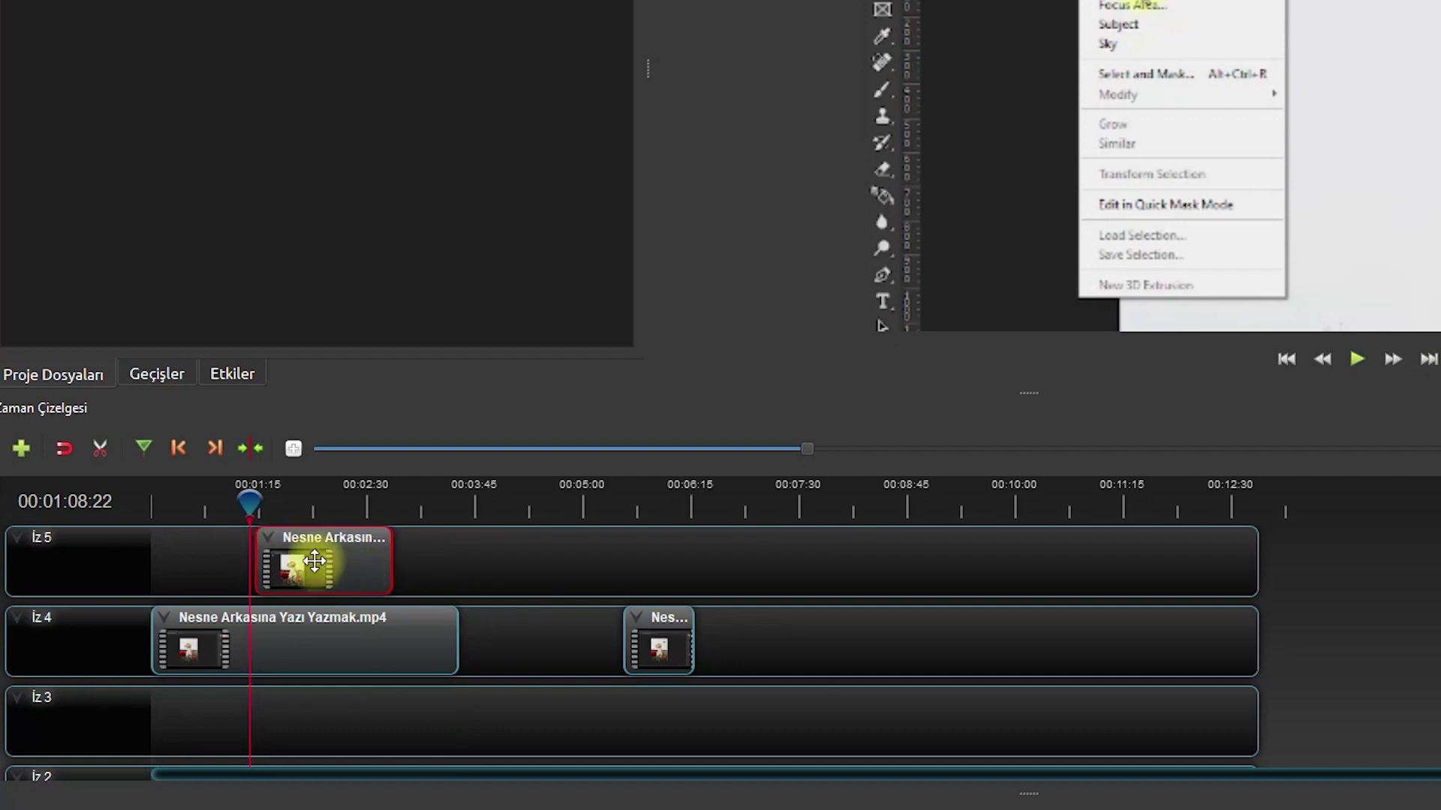
{"action": "left_click", "coordinate": [1358, 360]}
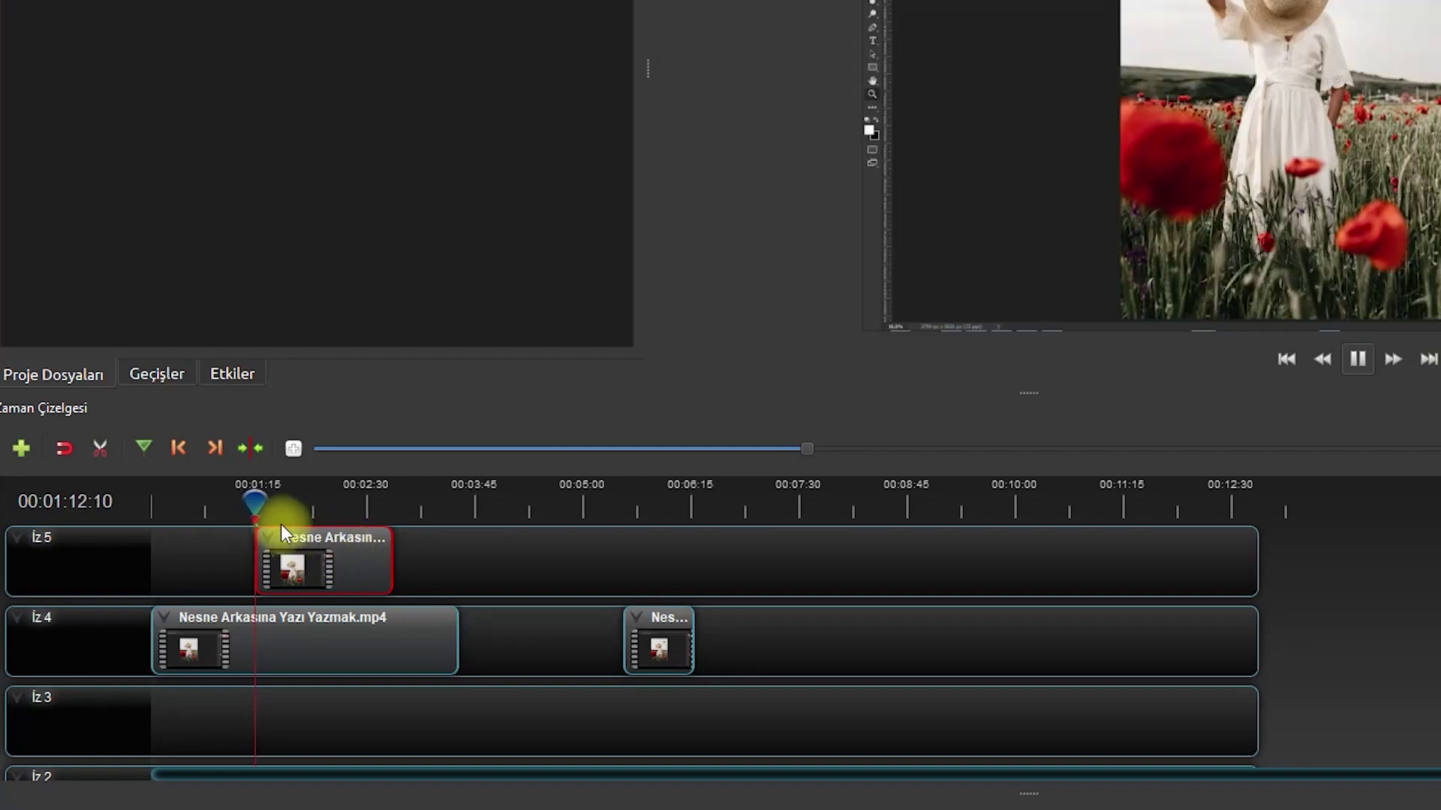
{"action": "left_click_drag", "start_coordinate": [256, 497], "coordinate": [434, 498]}
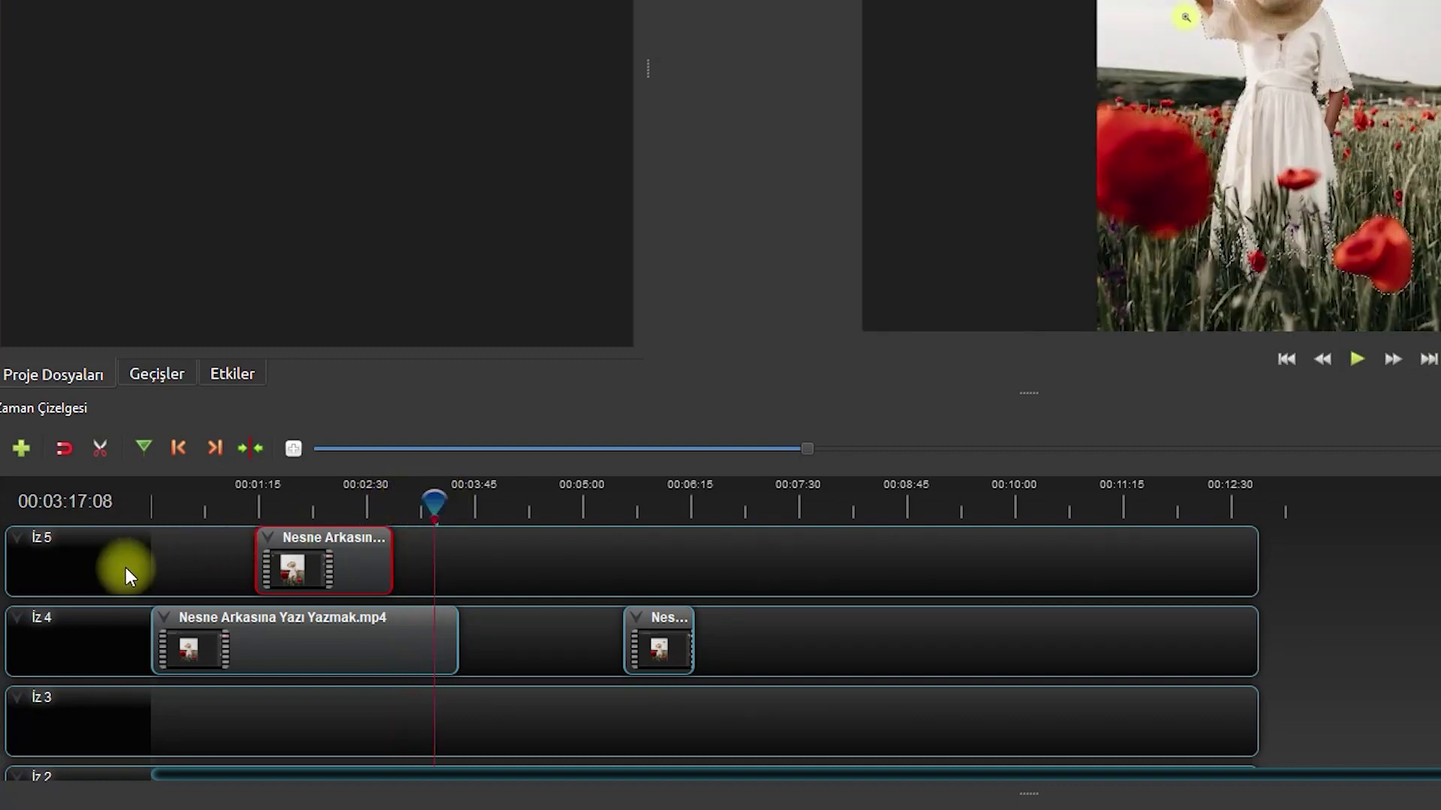
Step: Place the image on track İz 3 at about 00:00:37 and rename the track as resim
{"action": "left_click_drag", "start_coordinate": [230, 277], "coordinate": [212, 726]}
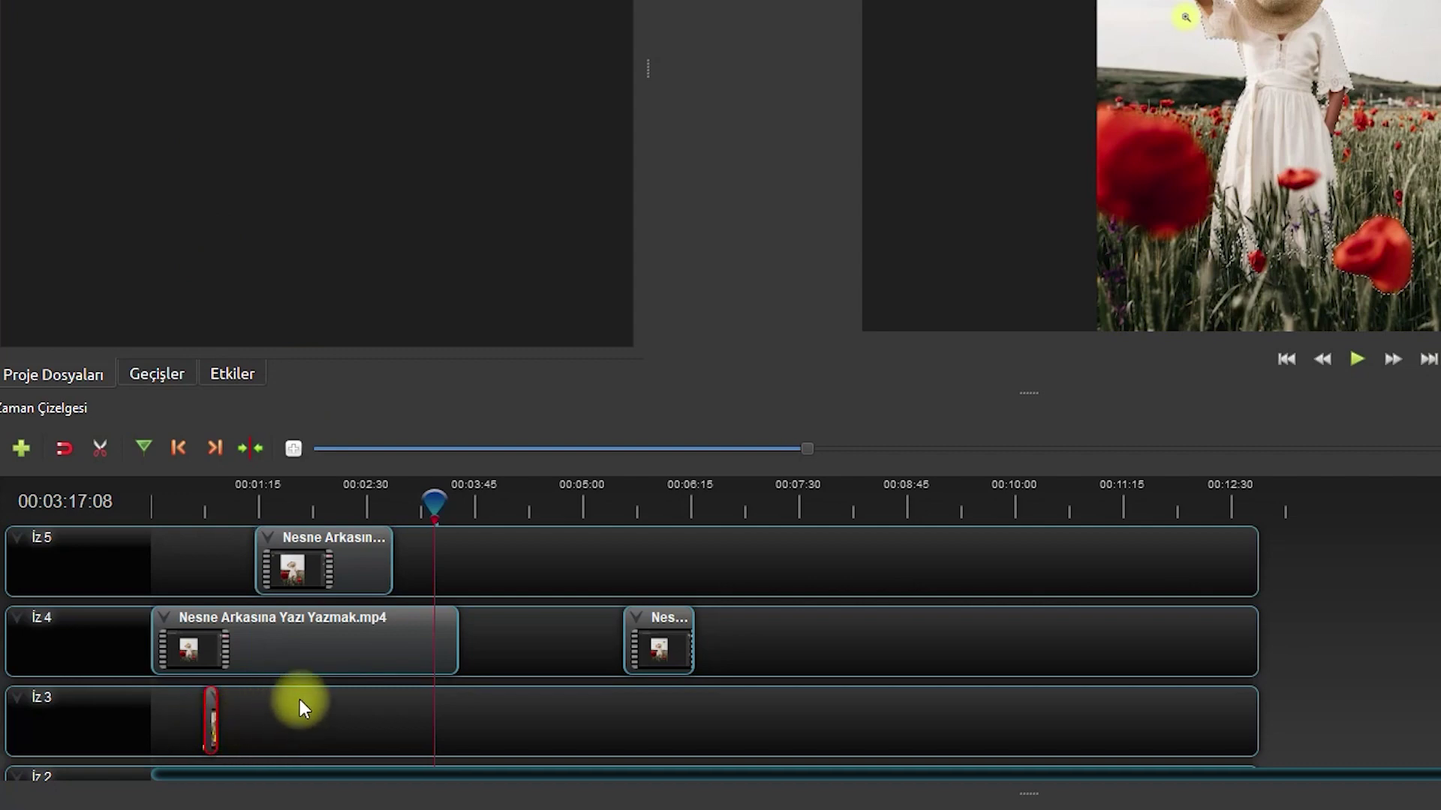
{"action": "right_click", "coordinate": [93, 728]}
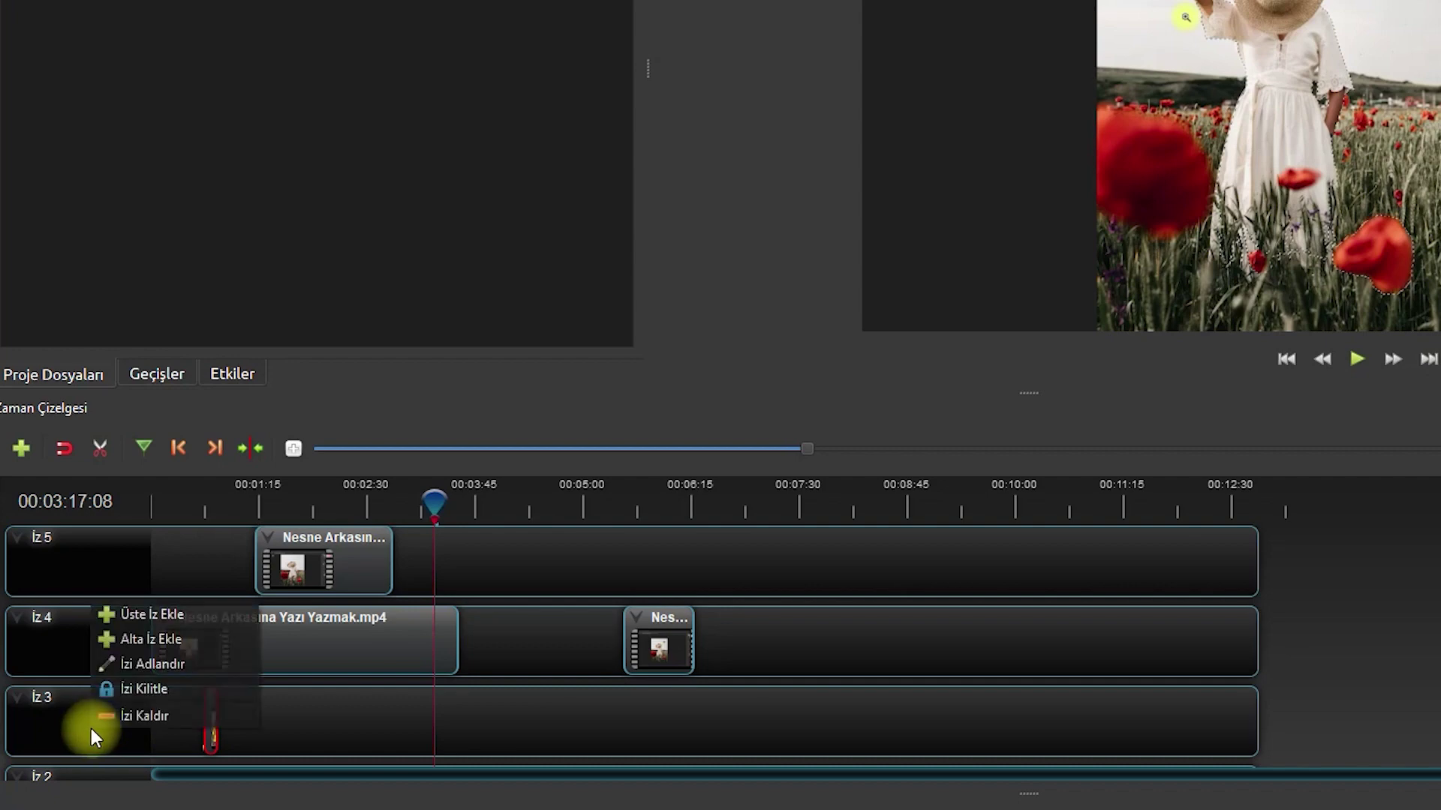
{"action": "left_click", "coordinate": [169, 670]}
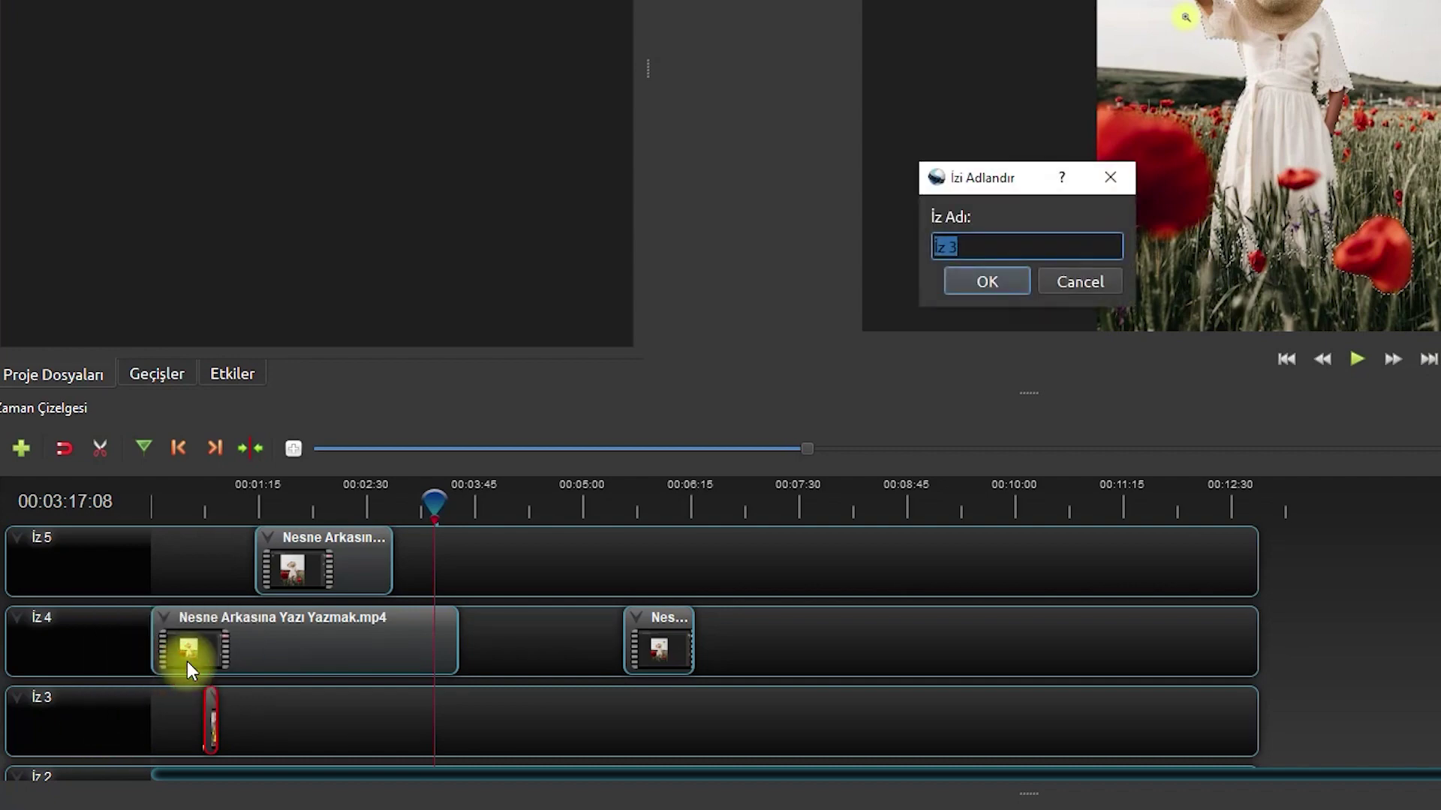
{"action": "key", "text": "Return"}
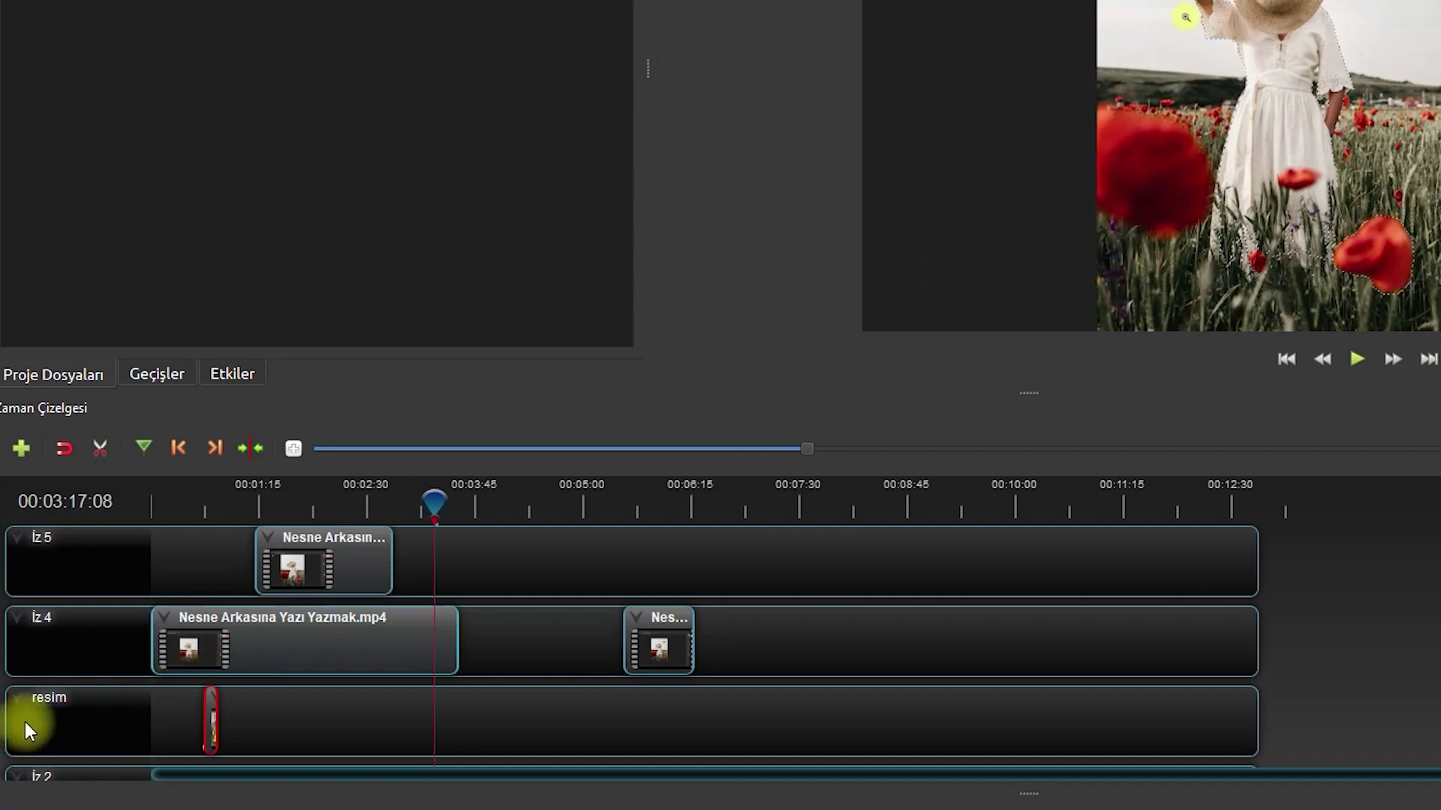
Step: Rename track İz 4 as video and move the clip from track İz 5 onto it at about 00:06:50
{"action": "right_click", "coordinate": [73, 650]}
{"action": "left_click", "coordinate": [135, 711]}
{"action": "type", "text": "video"}
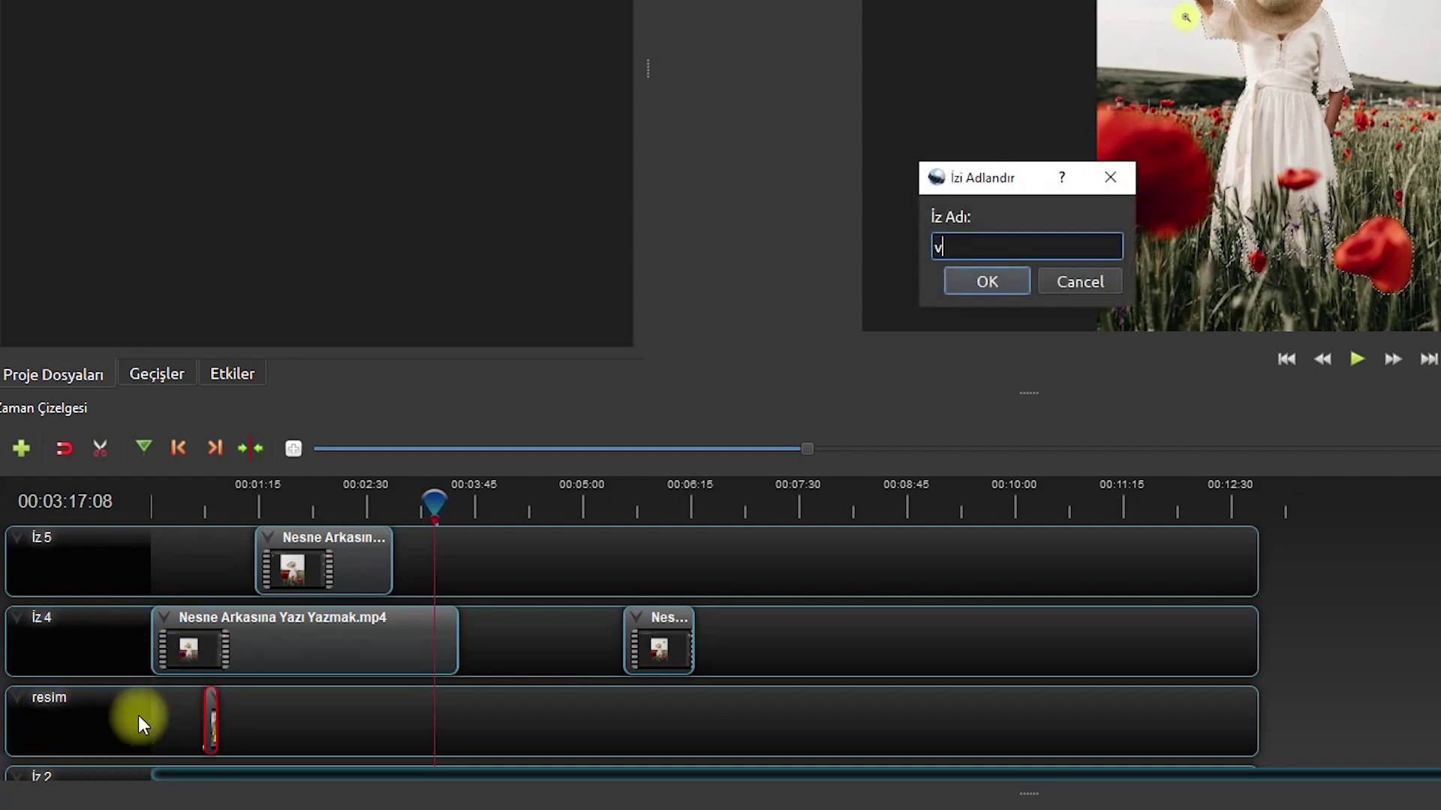
{"action": "key", "text": "Return"}
{"action": "left_click_drag", "start_coordinate": [361, 563], "coordinate": [848, 637]}
Step: Place the Sapajou music file on track İz 5 at about 00:00:25 and rename the track as müzik
{"action": "left_click_drag", "start_coordinate": [293, 499], "coordinate": [204, 557]}
{"action": "right_click", "coordinate": [81, 568]}
{"action": "left_click", "coordinate": [142, 632]}
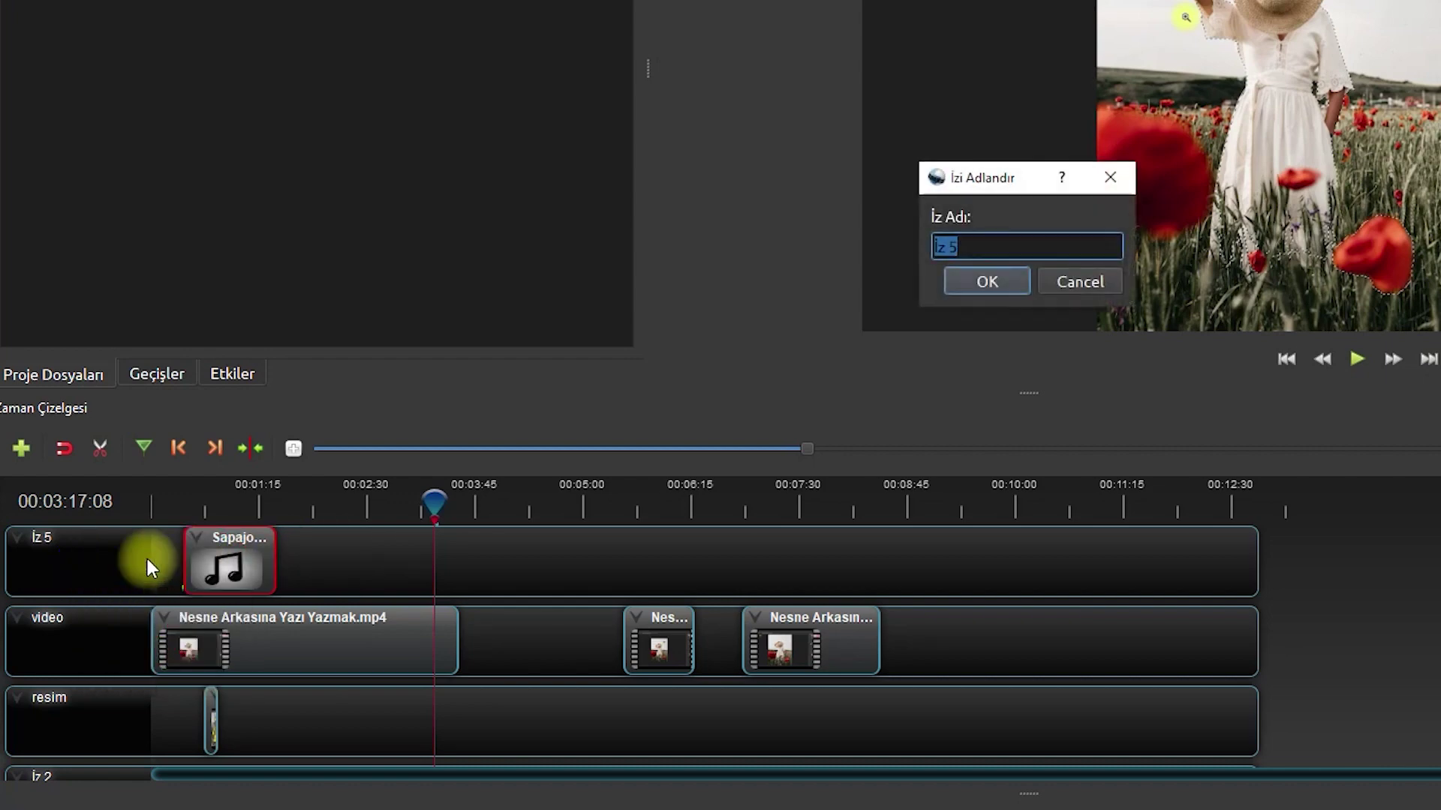
{"action": "type", "text": "müzik"}
{"action": "key", "text": "Return"}
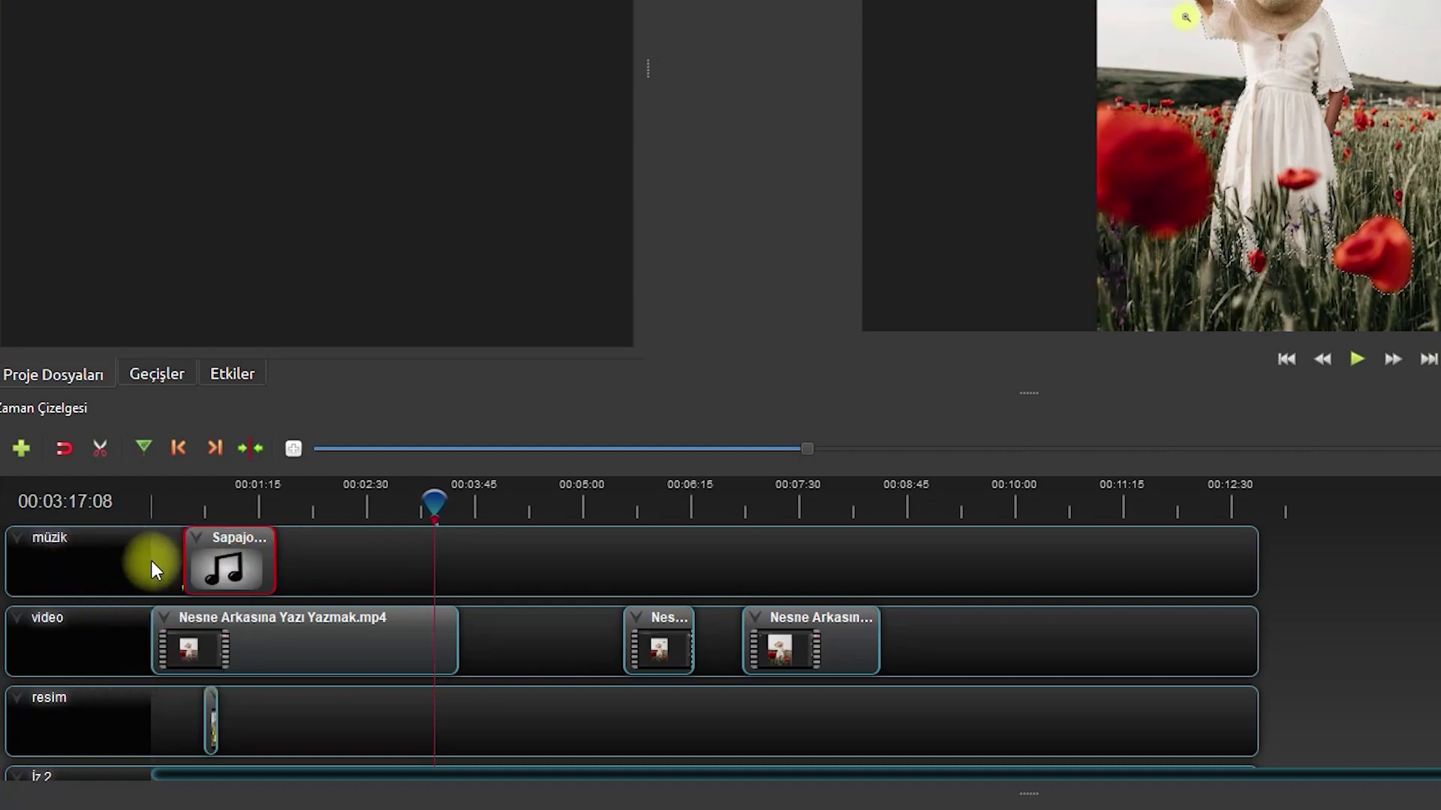
Step: Remove the müzik track and lock the resim track
{"action": "right_click", "coordinate": [89, 572]}
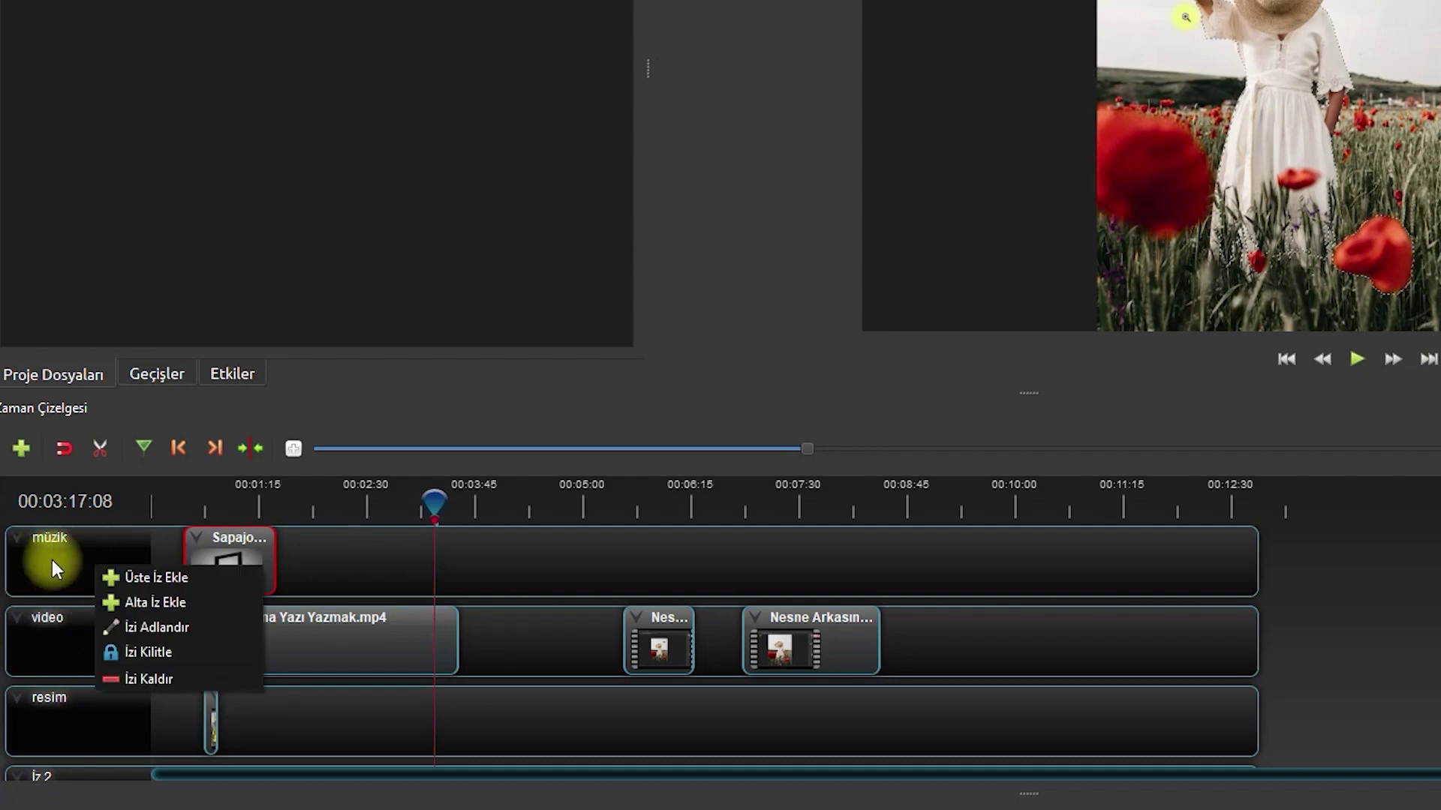
{"action": "left_click", "coordinate": [148, 683]}
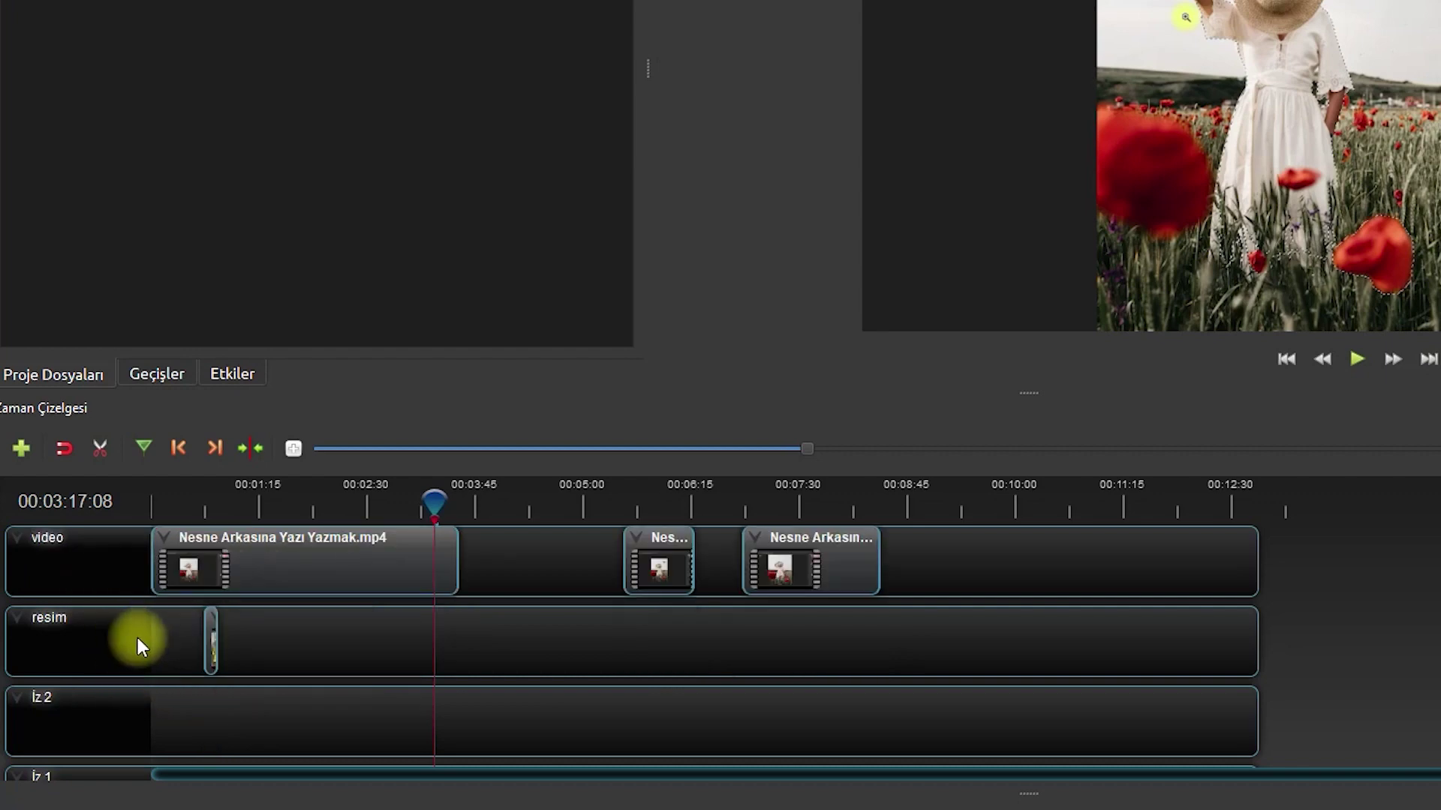
{"action": "right_click", "coordinate": [95, 647]}
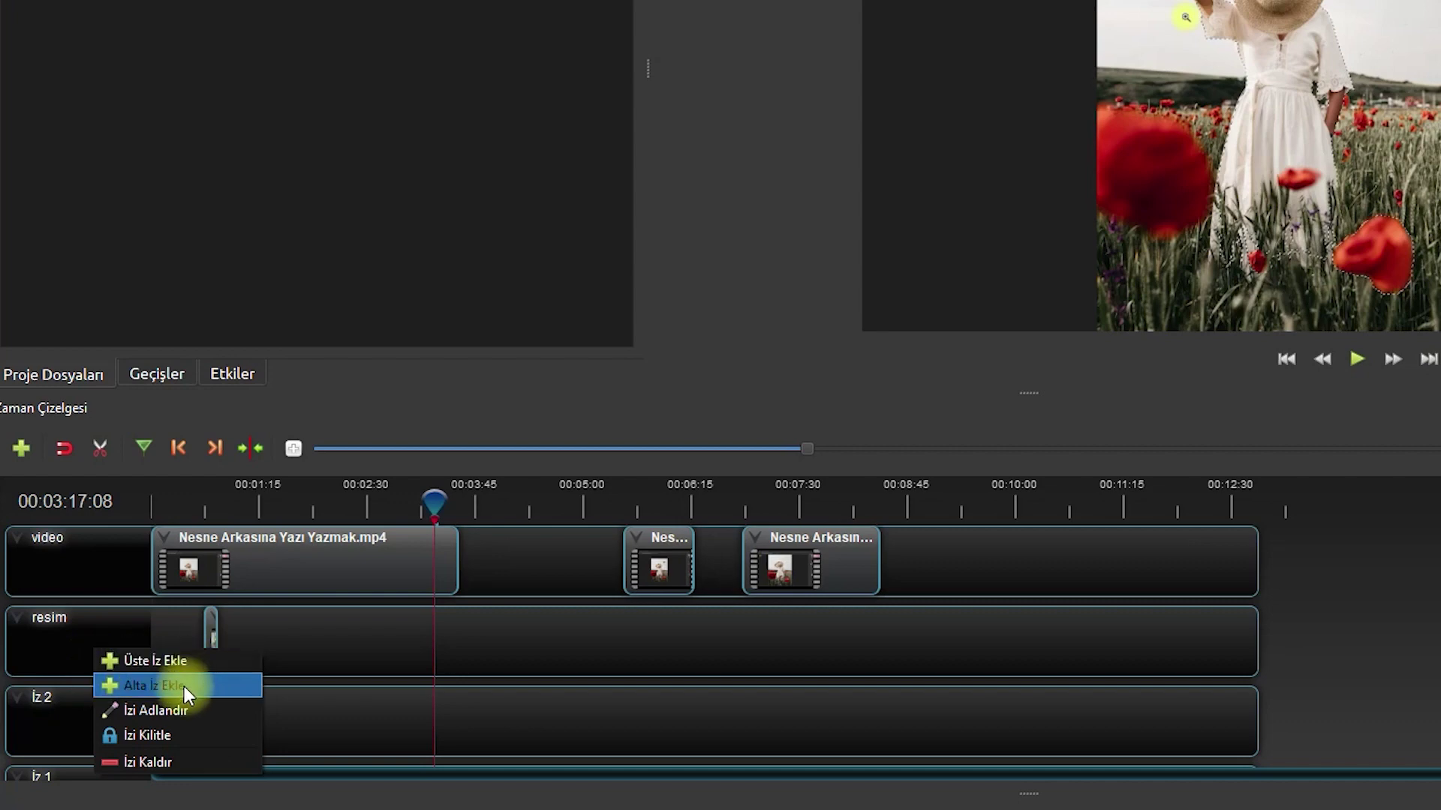
{"action": "right_click", "coordinate": [73, 627]}
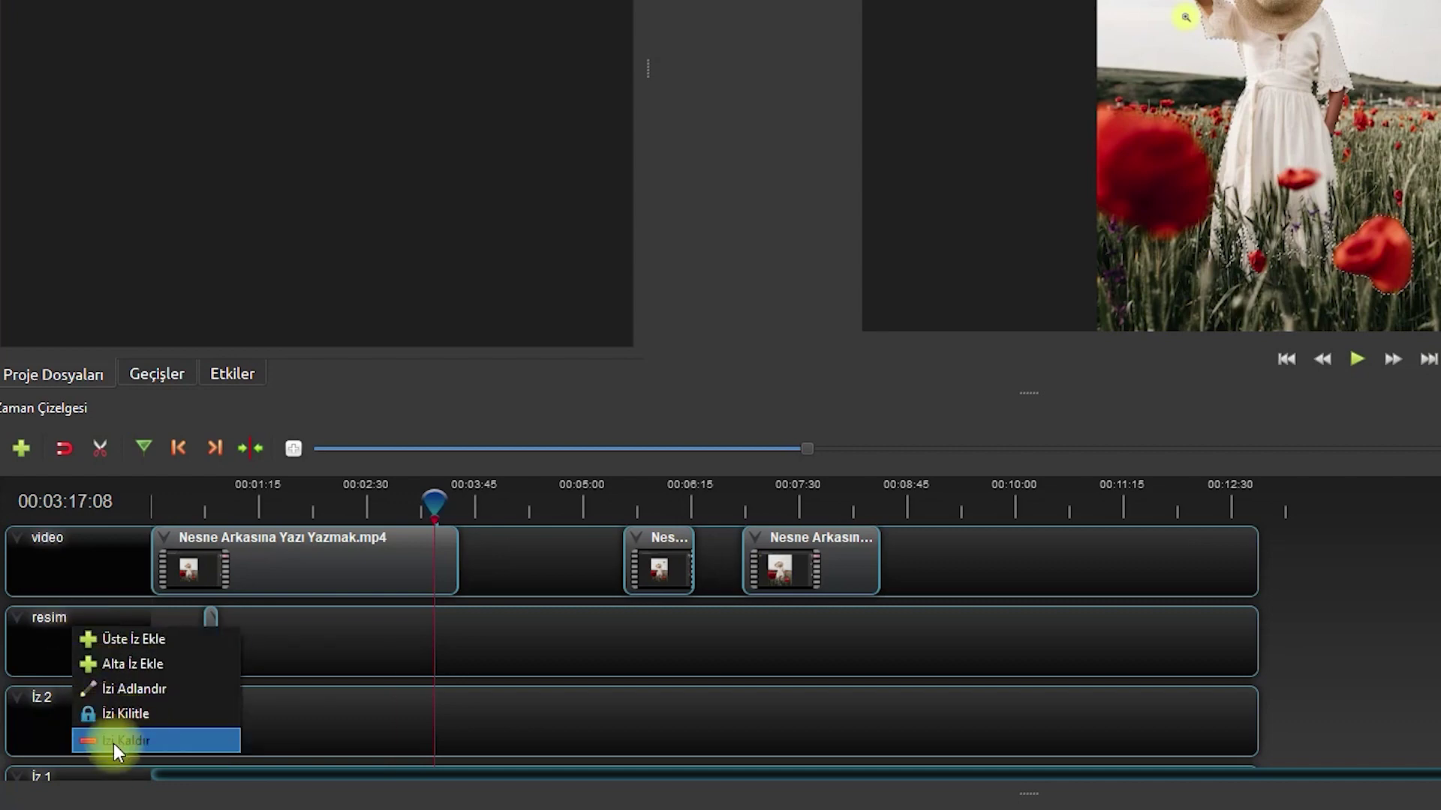
{"action": "left_click", "coordinate": [140, 715]}
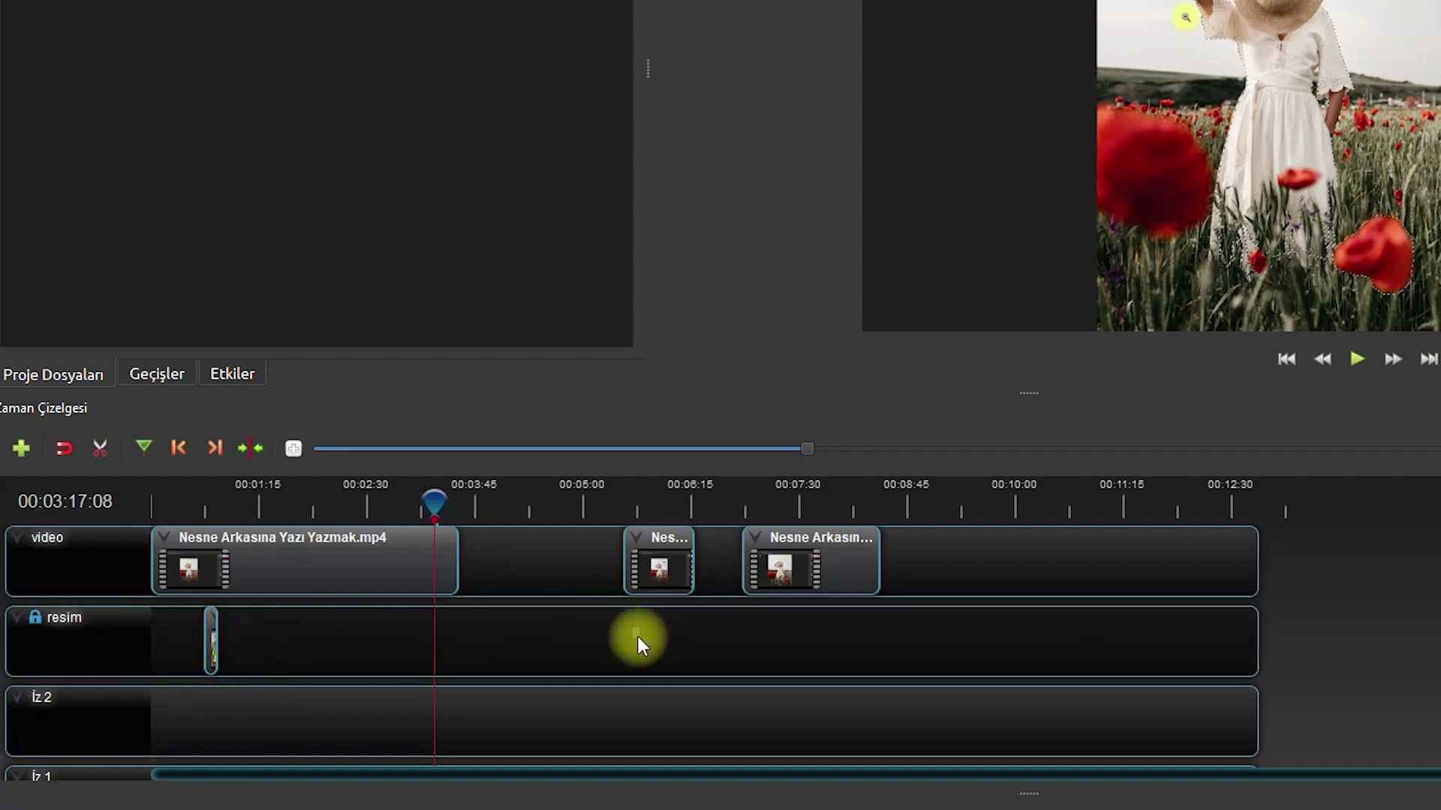
Step: Show the transitions, turn snapping on, and move the second clip on the video track directly against the end of the first
{"action": "left_click", "coordinate": [147, 376]}
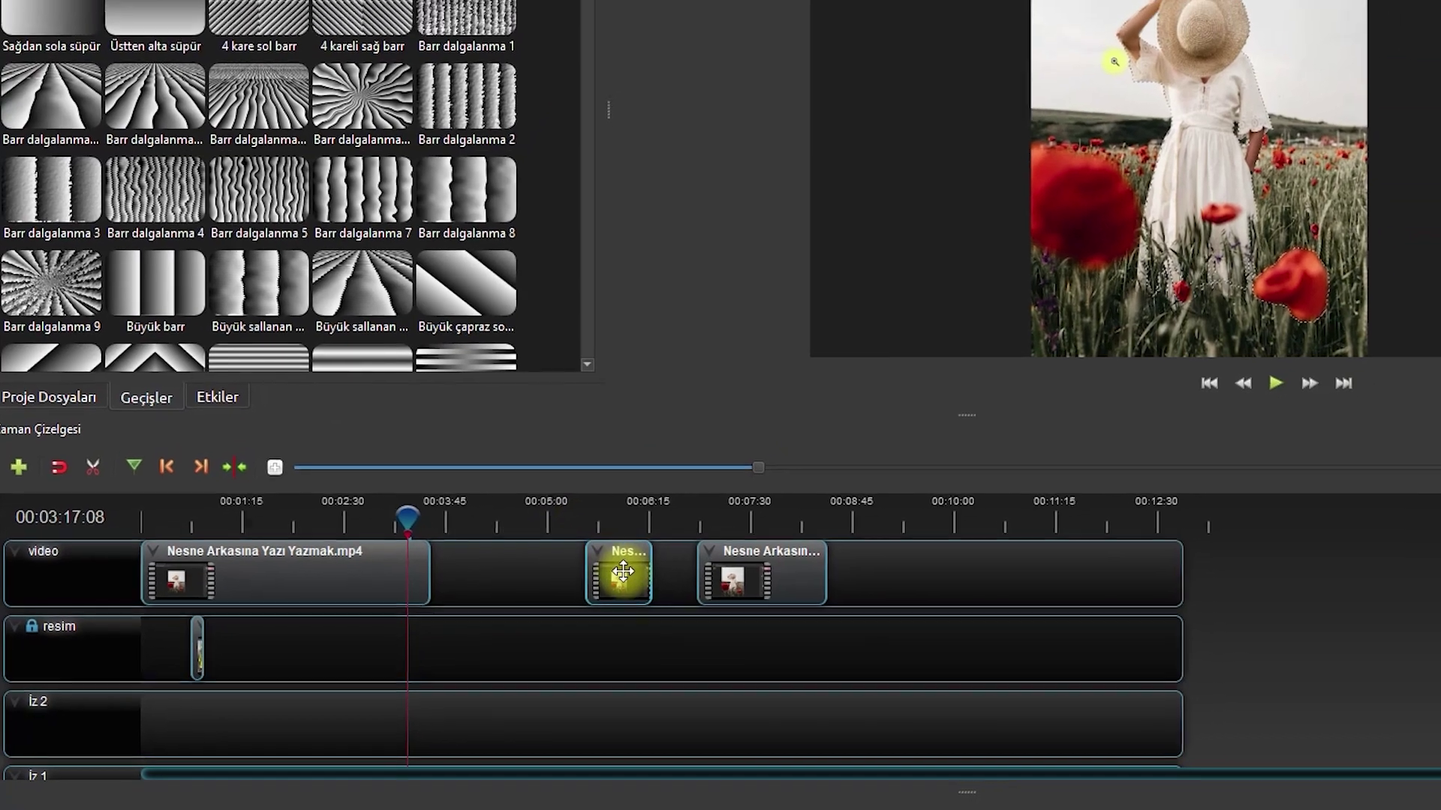
{"action": "left_click_drag", "start_coordinate": [665, 558], "coordinate": [475, 579]}
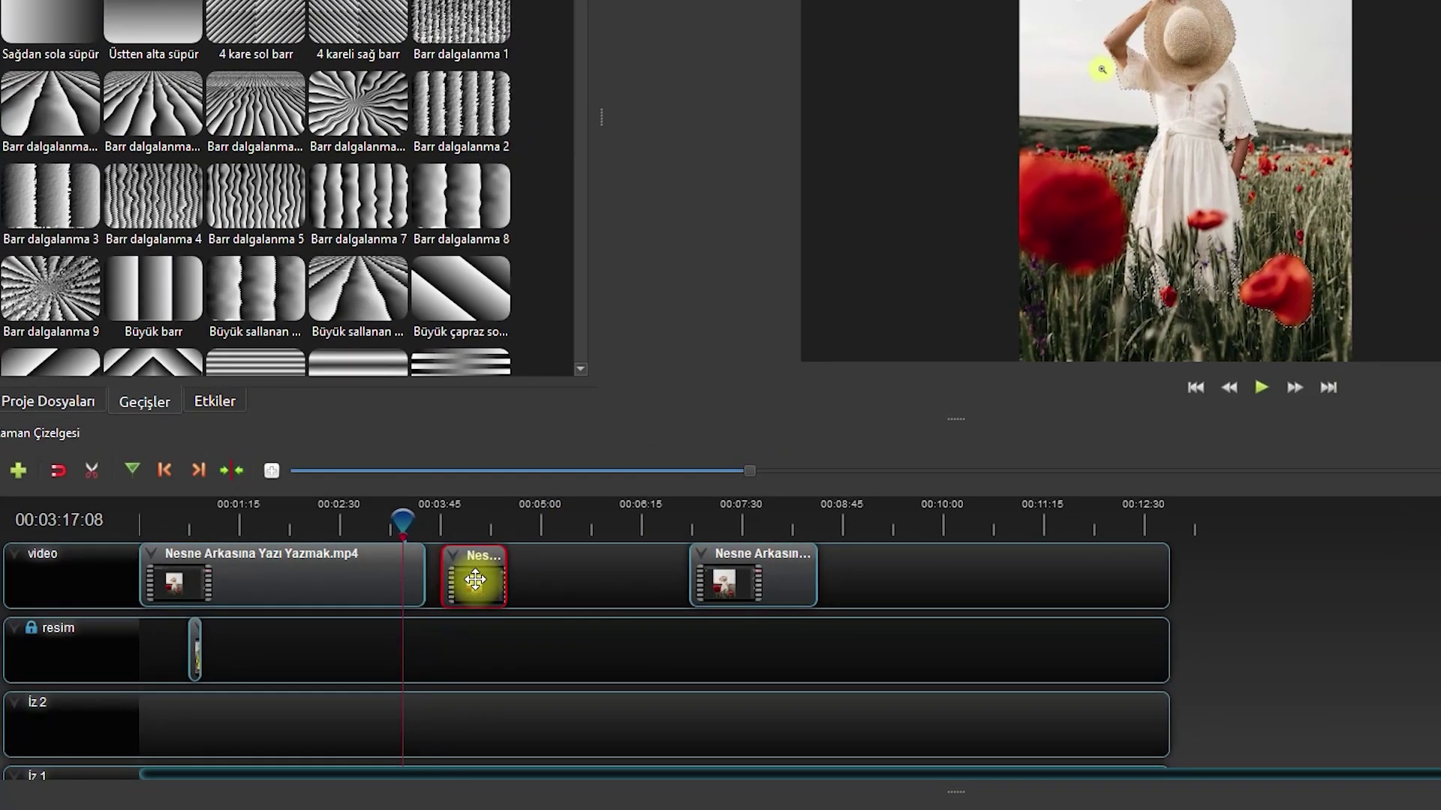
{"action": "left_click", "coordinate": [58, 471]}
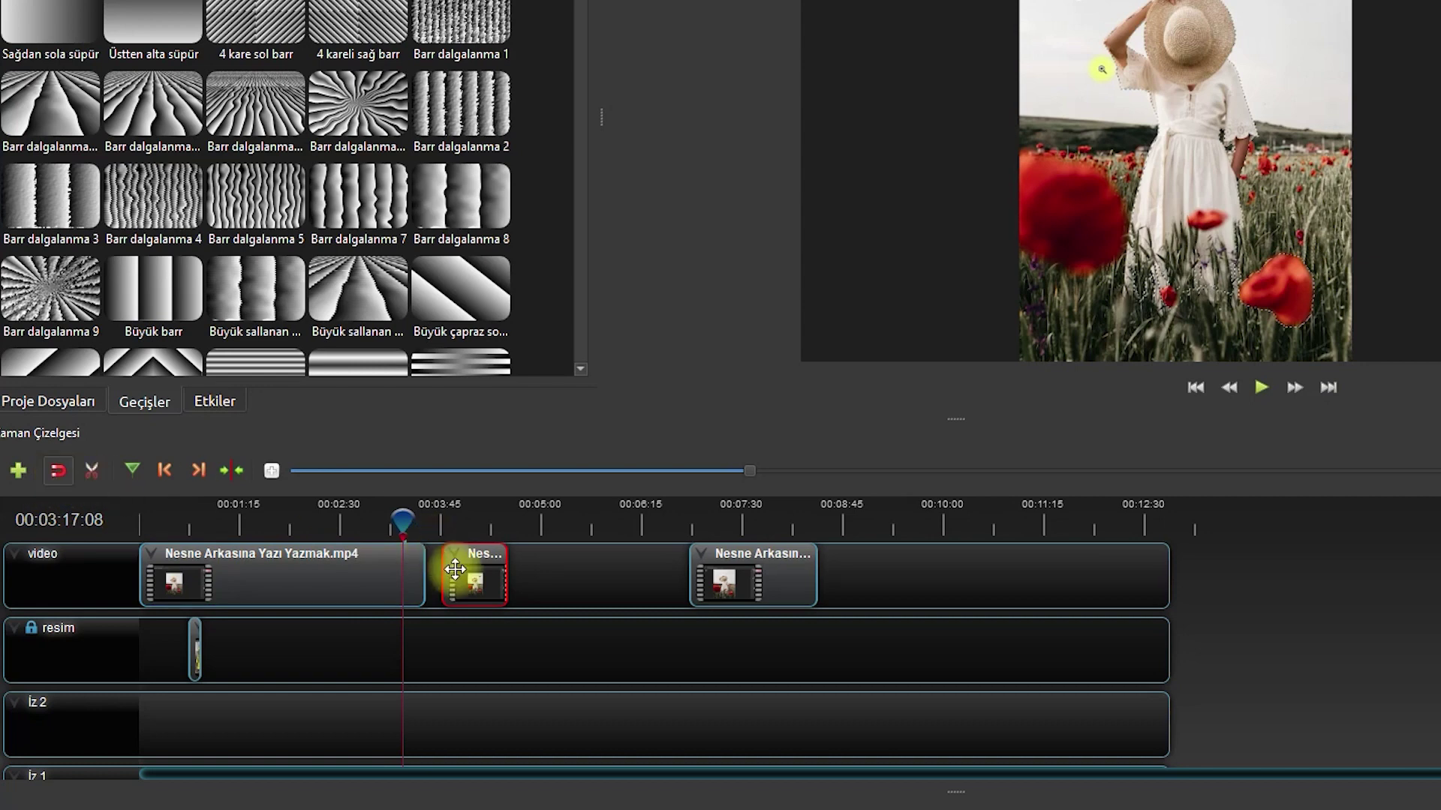
{"action": "left_click_drag", "start_coordinate": [477, 567], "coordinate": [473, 571]}
Step: Preview the end of the first clip on the video track from about 00:03:28 to 00:03:30:11
{"action": "left_click_drag", "start_coordinate": [402, 518], "coordinate": [416, 520]}
{"action": "key", "text": "space"}
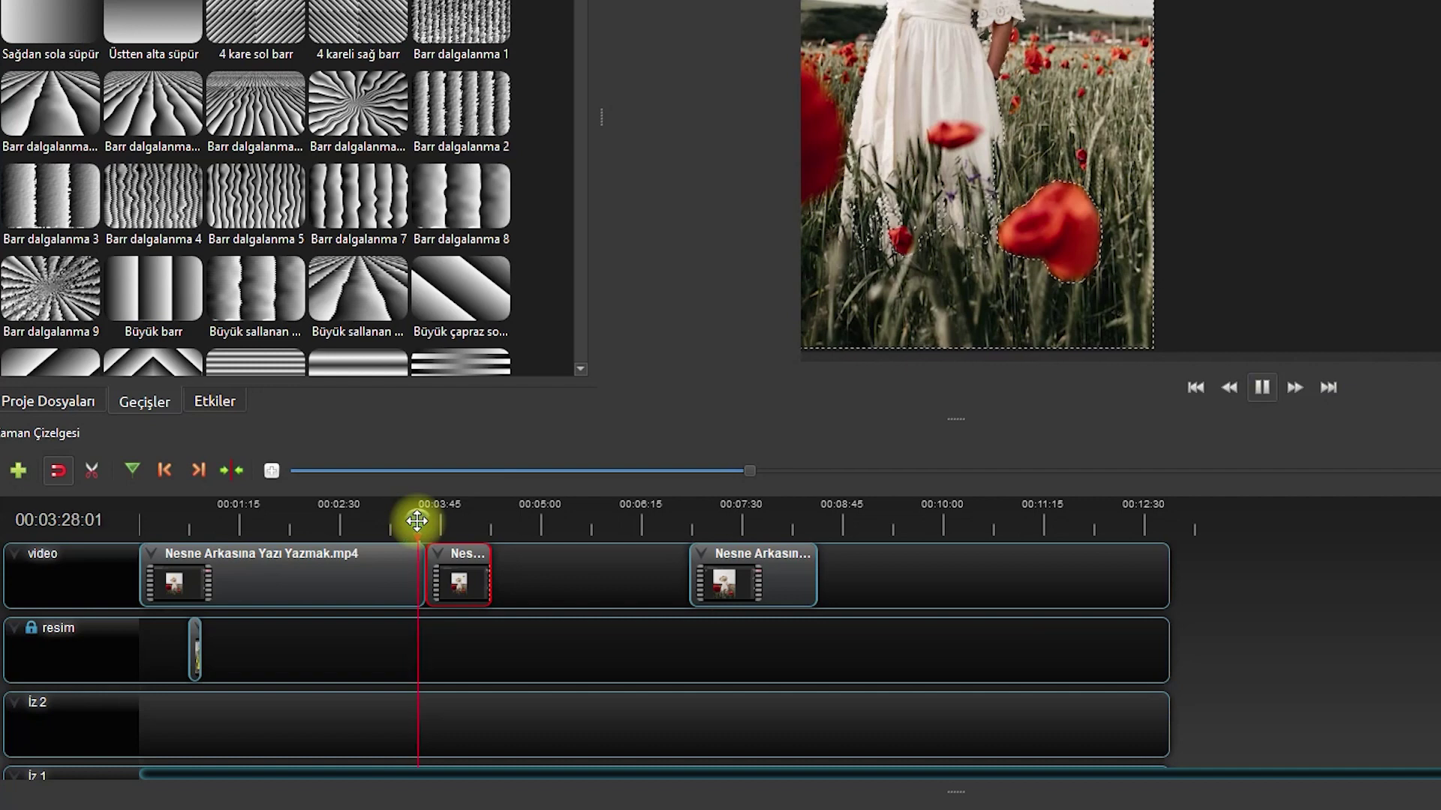
{"action": "left_click", "coordinate": [462, 574]}
{"action": "key", "text": "space"}
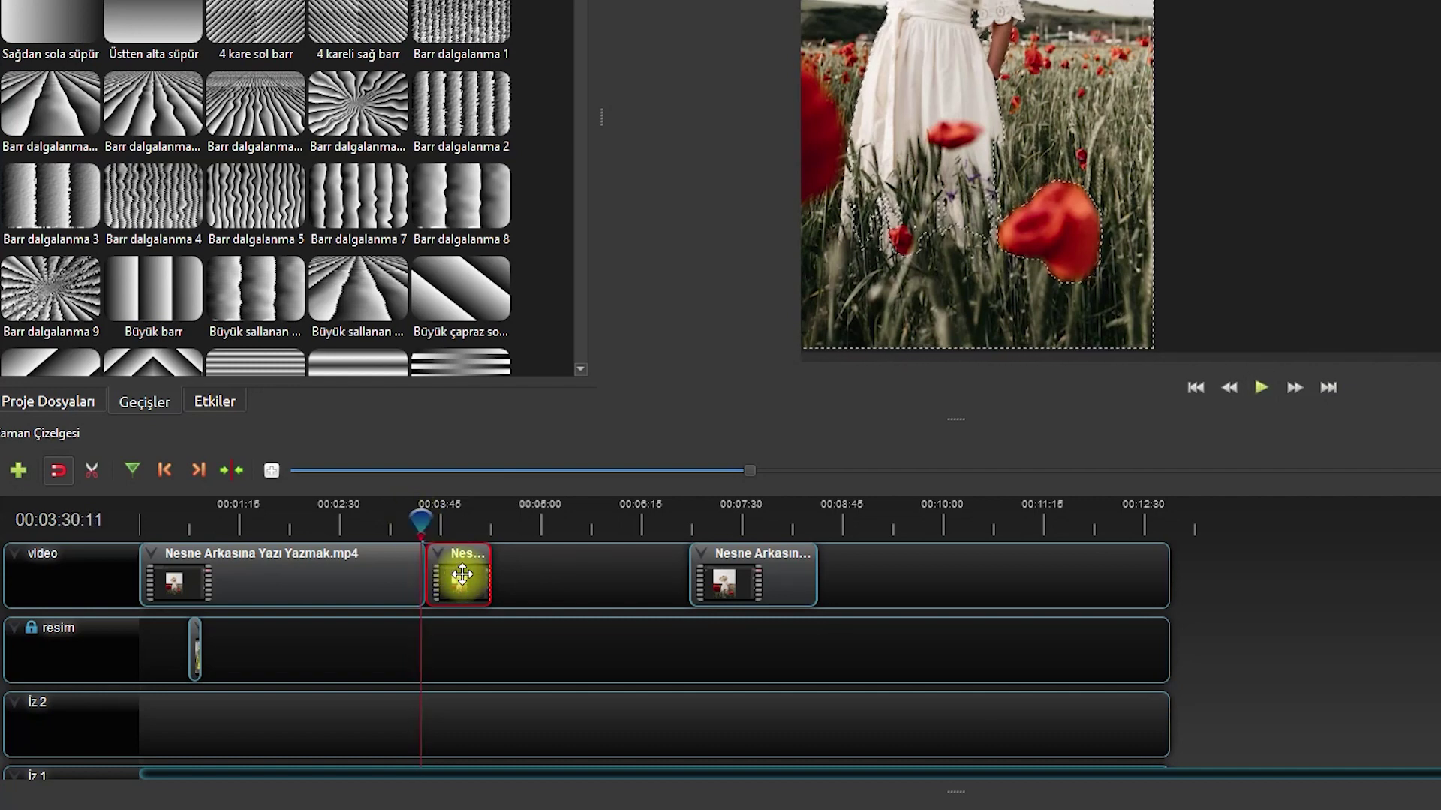
Step: Try overlapping the second clip on the video track with the end of the first, and preview the junction
{"action": "left_click_drag", "start_coordinate": [462, 572], "coordinate": [432, 570]}
{"action": "left_click", "coordinate": [409, 525]}
{"action": "key", "text": "space"}
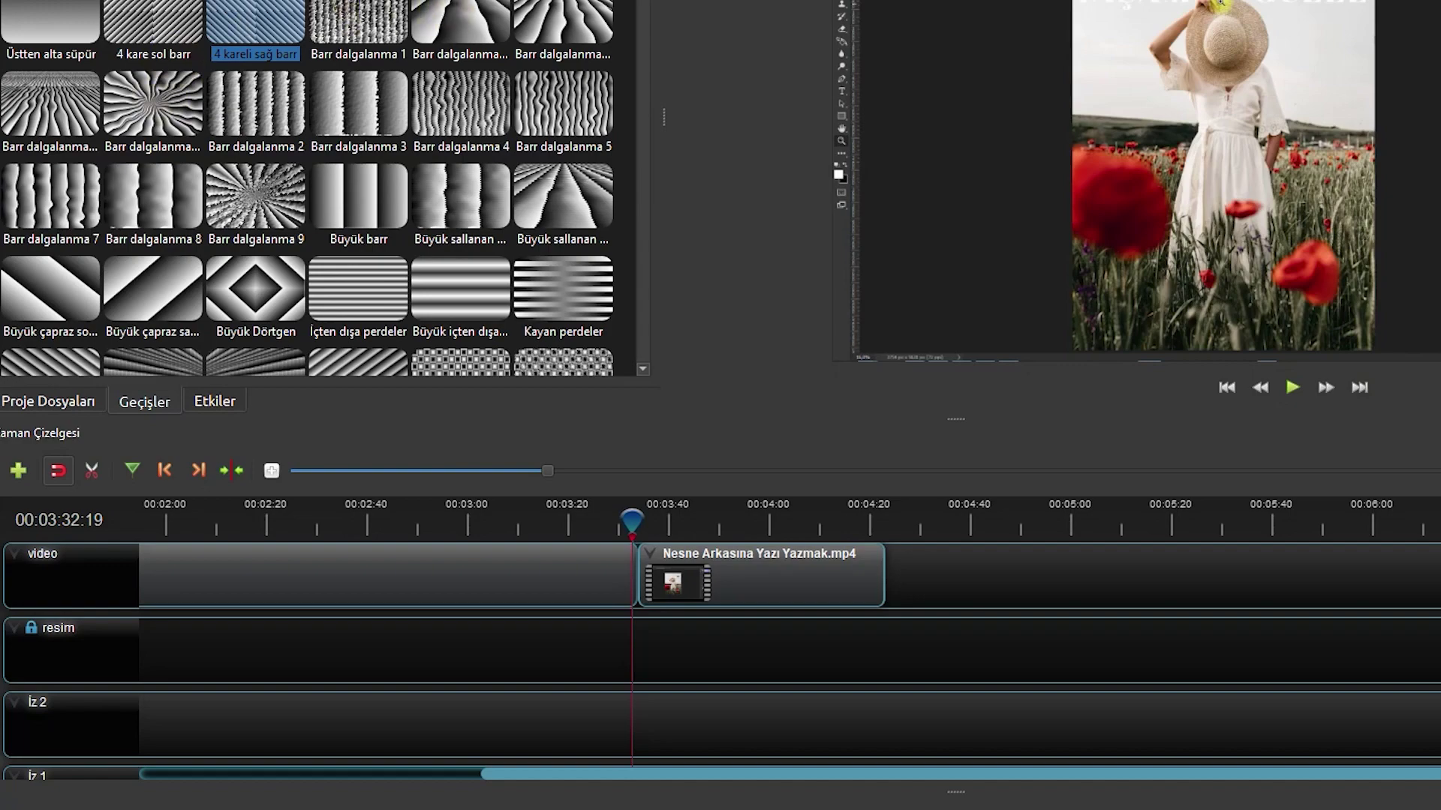
Step: Browse the transitions and place a Barr dalgalanma transition near the junction of the first two clips on the video track
{"action": "scroll", "coordinate": [628, 283], "scroll_direction": "down", "scroll_amount": 15}
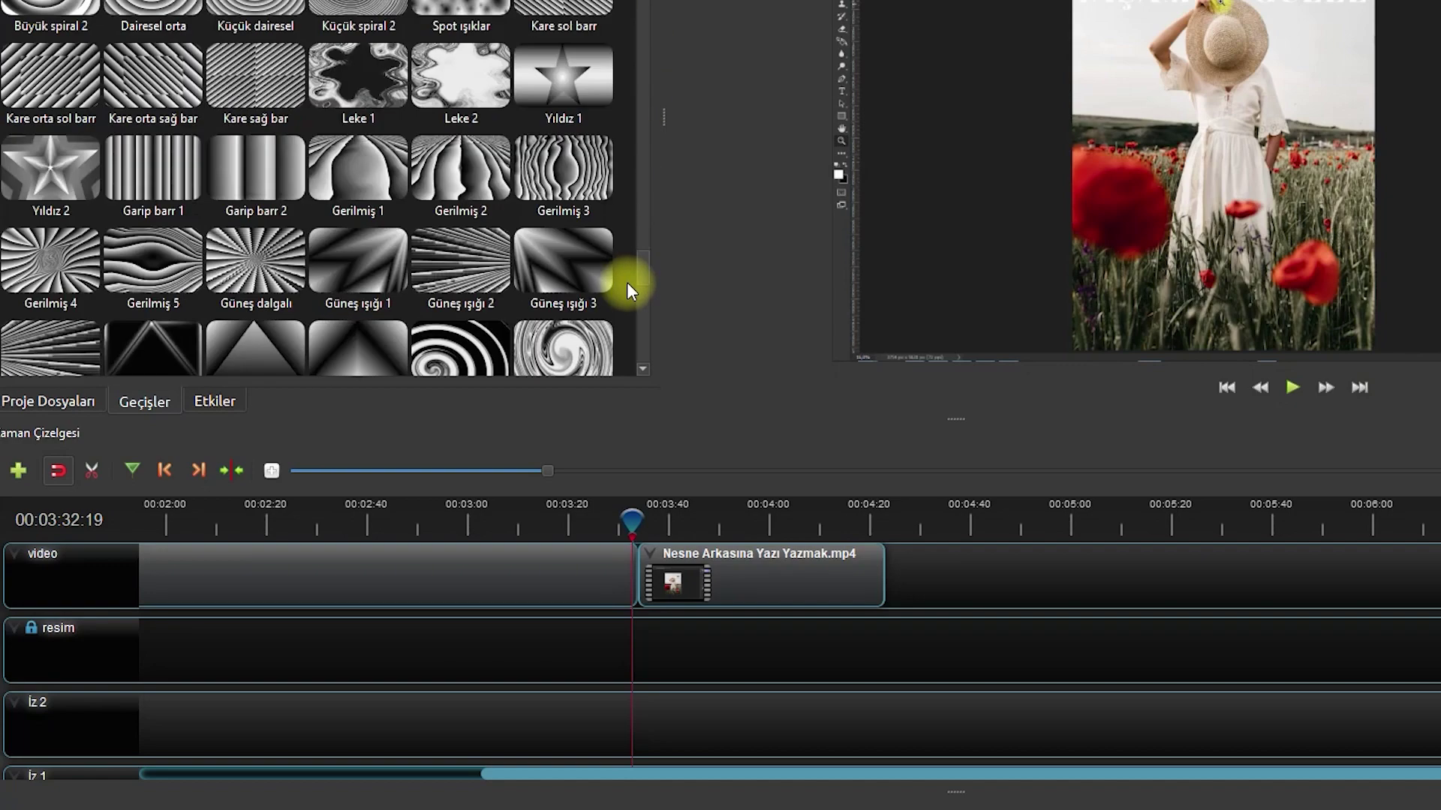
{"action": "scroll", "coordinate": [647, 322], "scroll_direction": "up", "scroll_amount": 15}
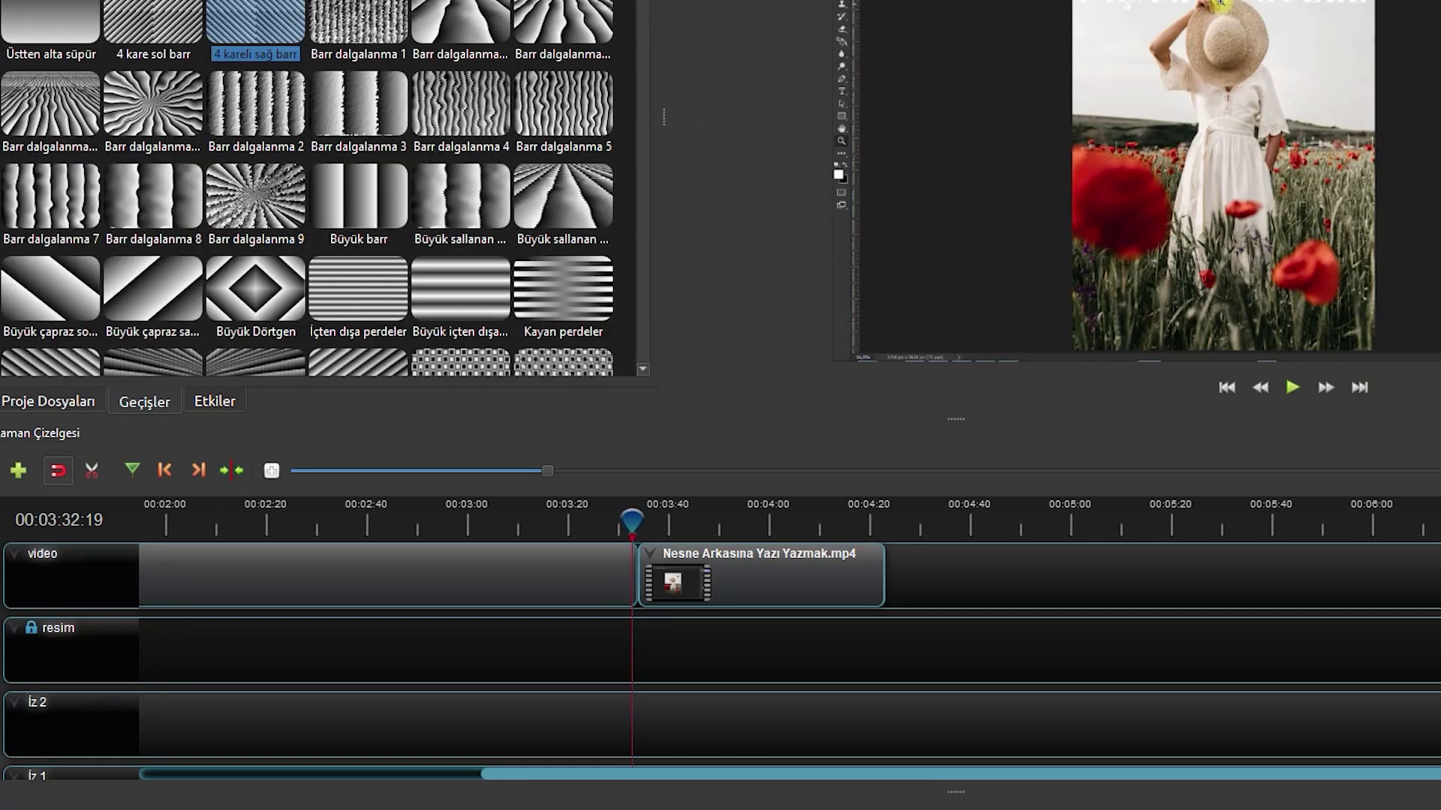
{"action": "left_click", "coordinate": [294, 45], "text": "ctrl"}
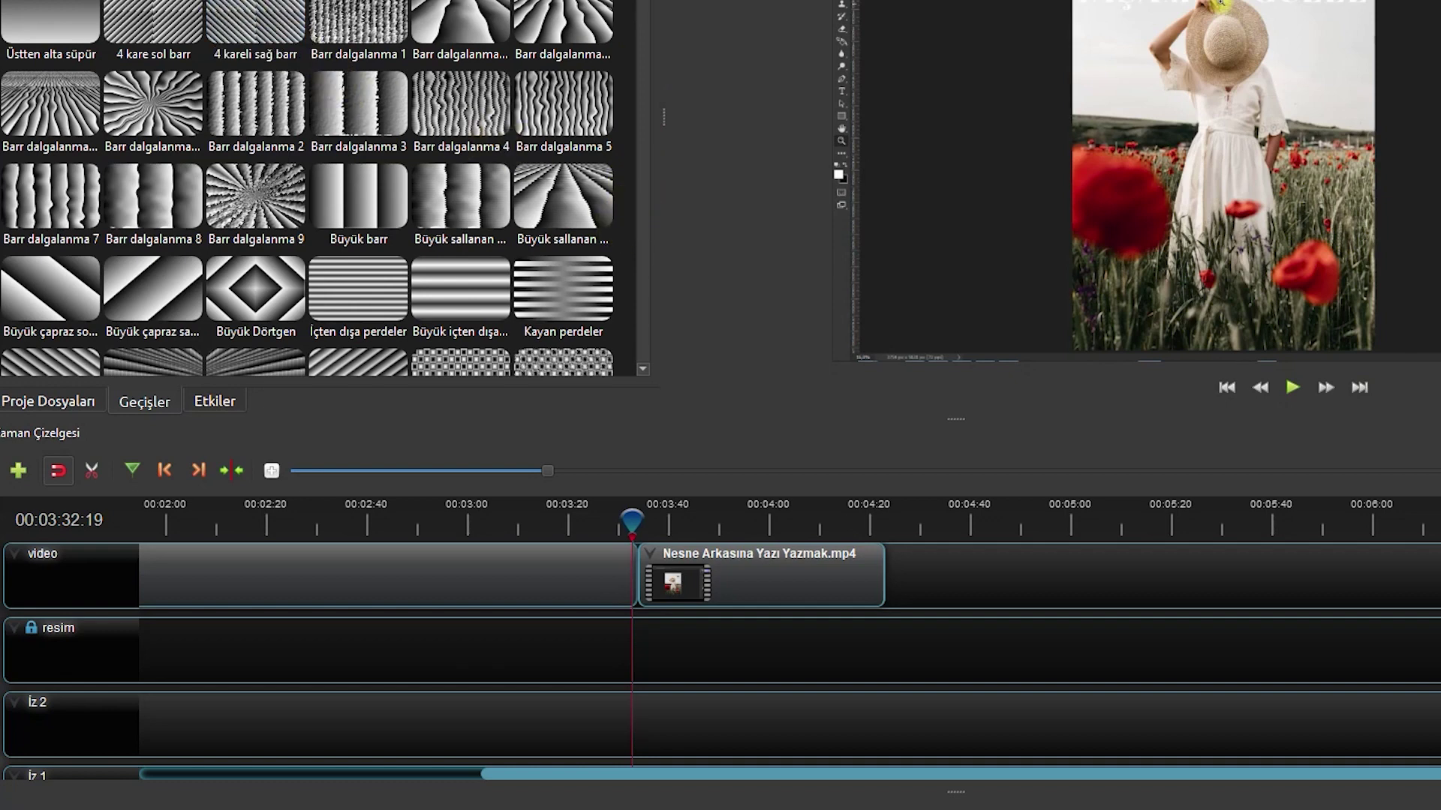
{"action": "left_click_drag", "start_coordinate": [204, 133], "coordinate": [659, 523]}
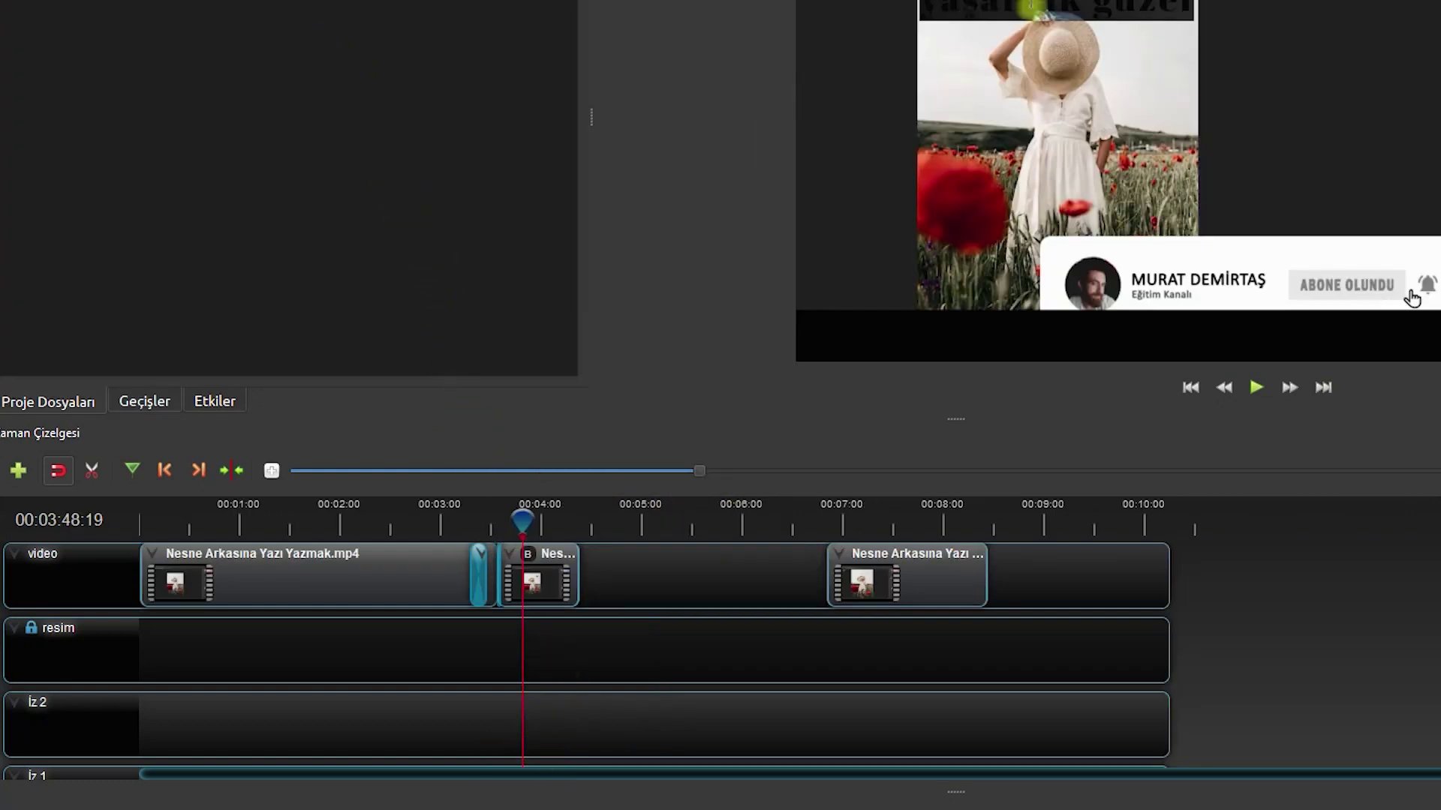
Step: Add Sapajou - Cross Over.wav to the timeline, unlock the resim track, and place the music at that track's start
{"action": "left_click_drag", "start_coordinate": [254, 7], "coordinate": [150, 691]}
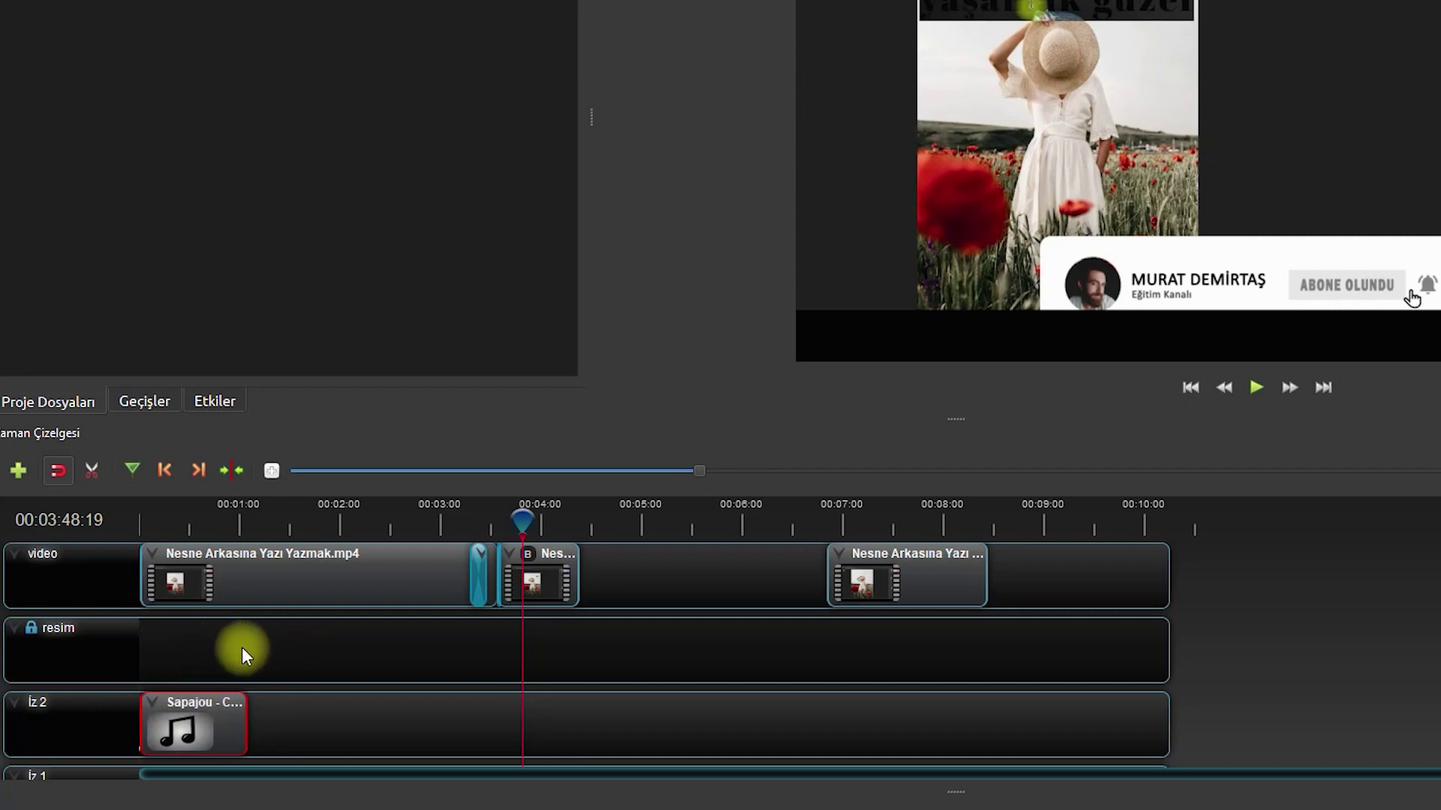
{"action": "right_click", "coordinate": [47, 638]}
{"action": "left_click", "coordinate": [79, 719]}
{"action": "left_click_drag", "start_coordinate": [193, 733], "coordinate": [197, 688]}
Step: Display the audio waveform on the Sapajou - Cross Over.wav clip and view its beginning in close detail
{"action": "scroll", "coordinate": [196, 689], "scroll_direction": "up", "scroll_amount": 2}
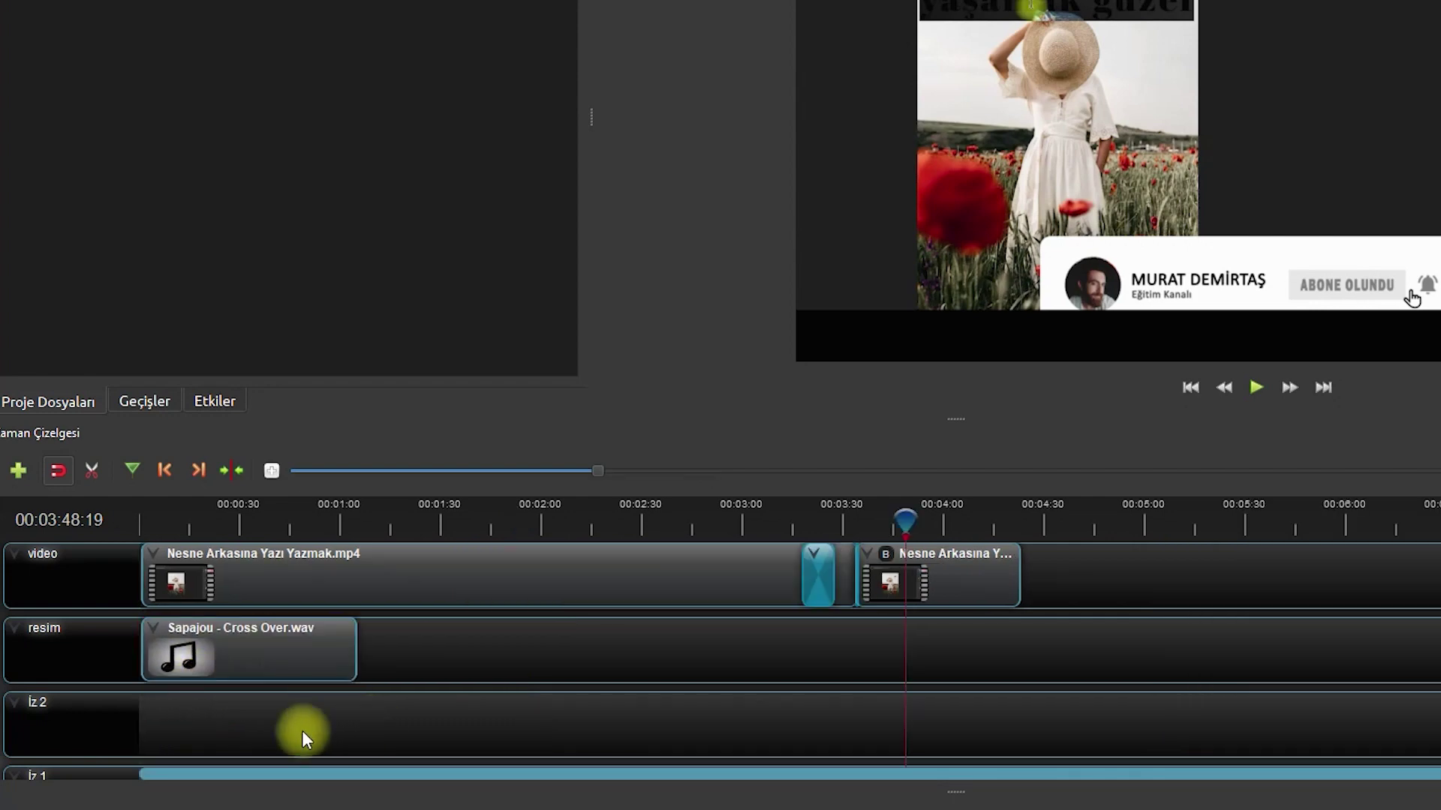
{"action": "right_click", "coordinate": [268, 647]}
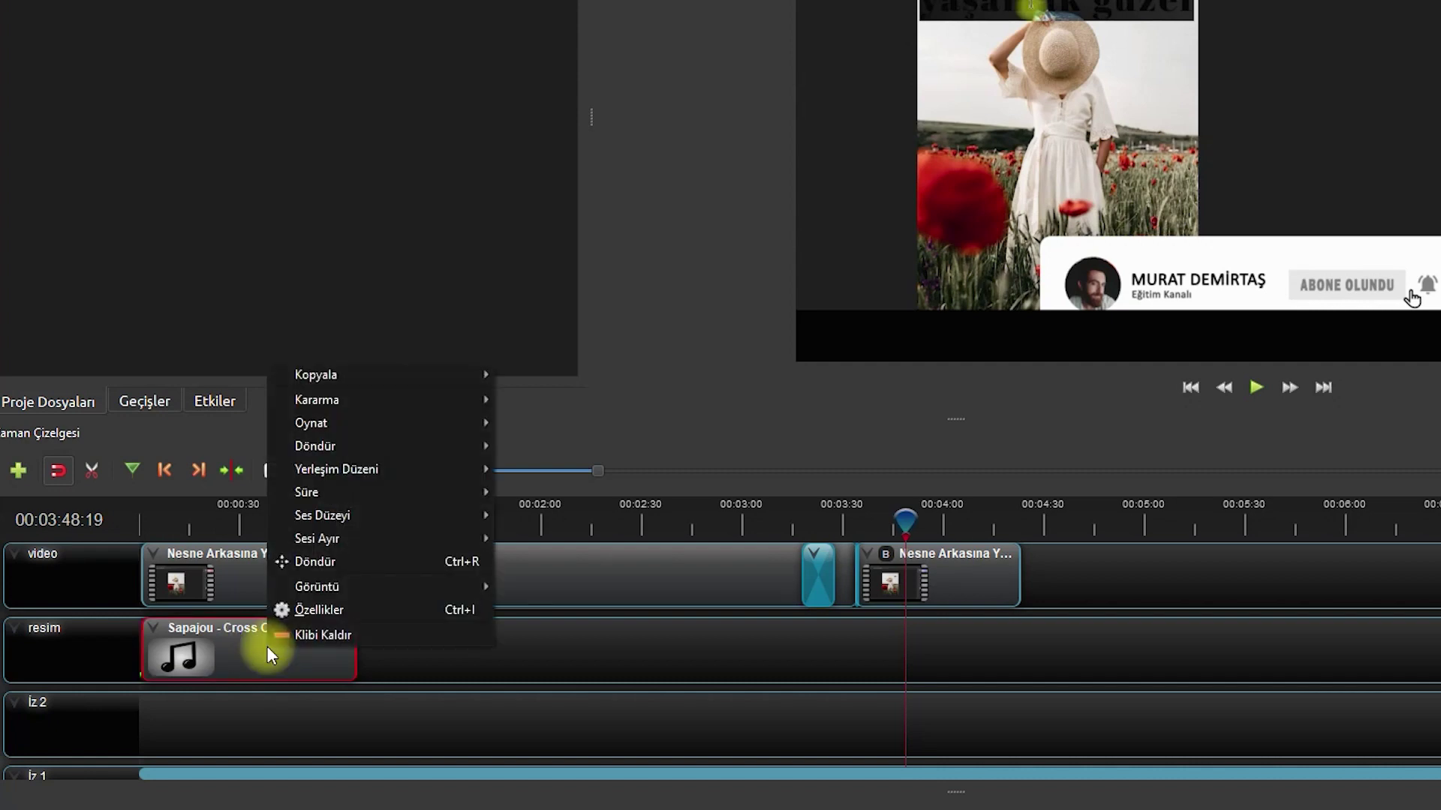
{"action": "mouse_move", "coordinate": [362, 587]}
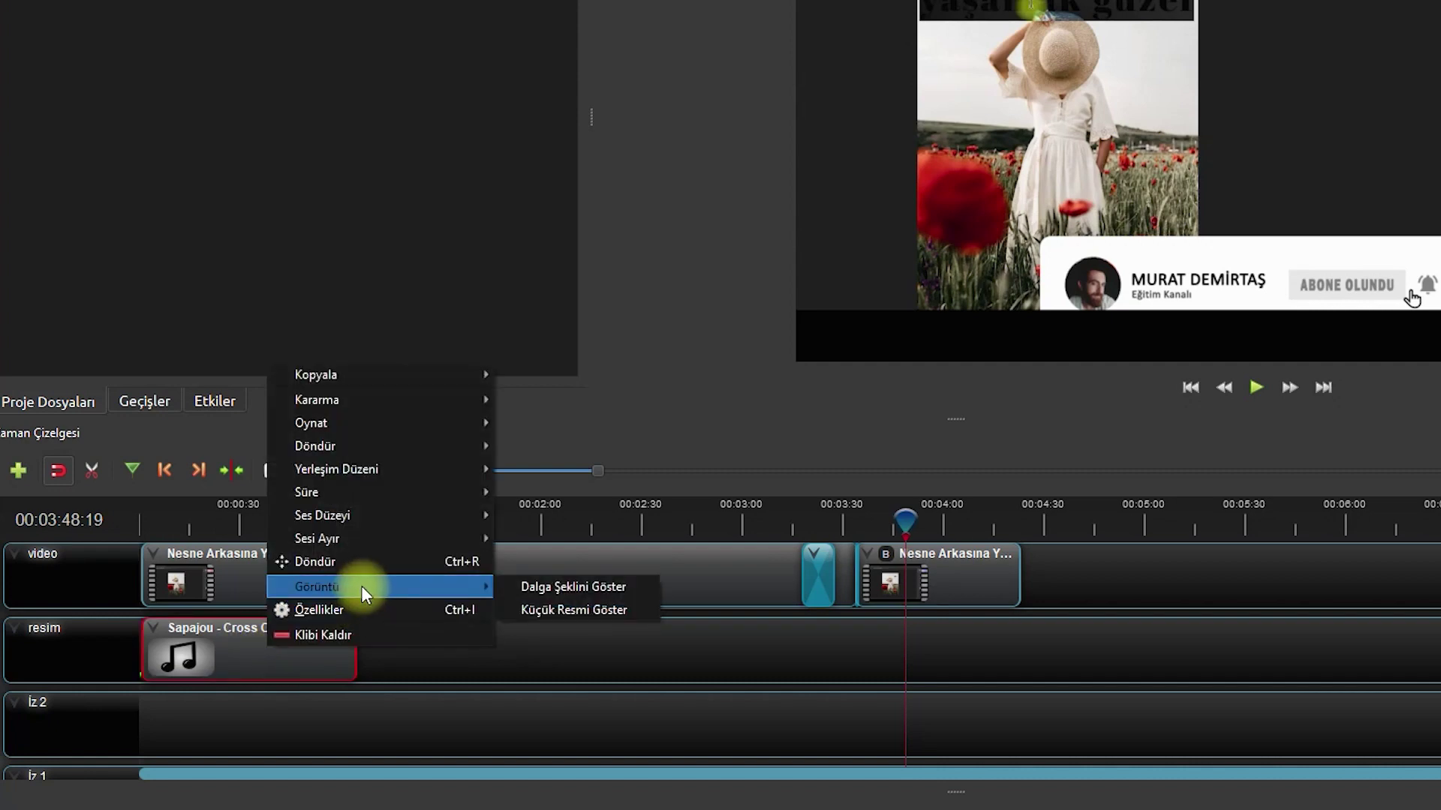
{"action": "left_click", "coordinate": [524, 593]}
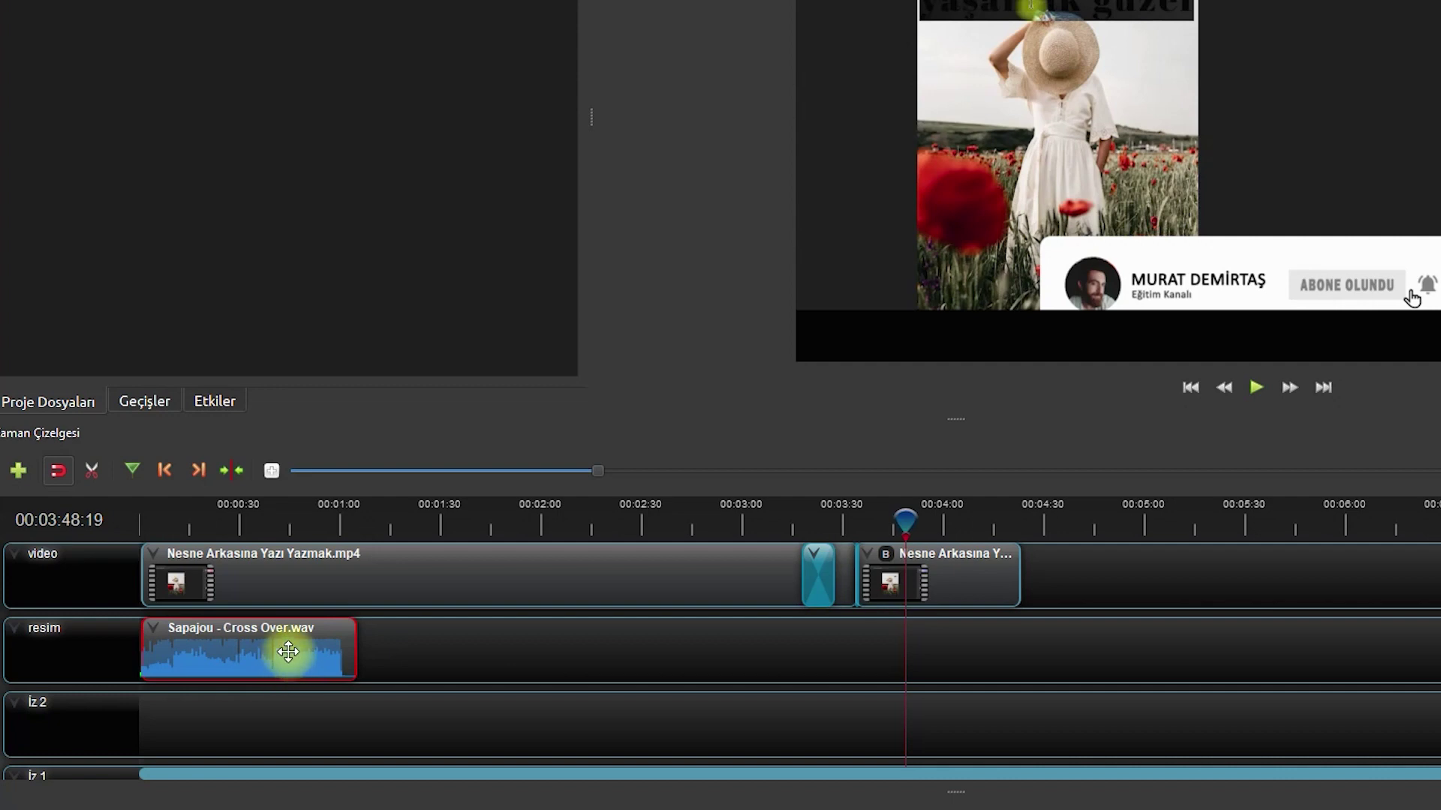
{"action": "left_click_drag", "start_coordinate": [597, 470], "coordinate": [367, 480]}
{"action": "left_click_drag", "start_coordinate": [798, 773], "coordinate": [90, 764]}
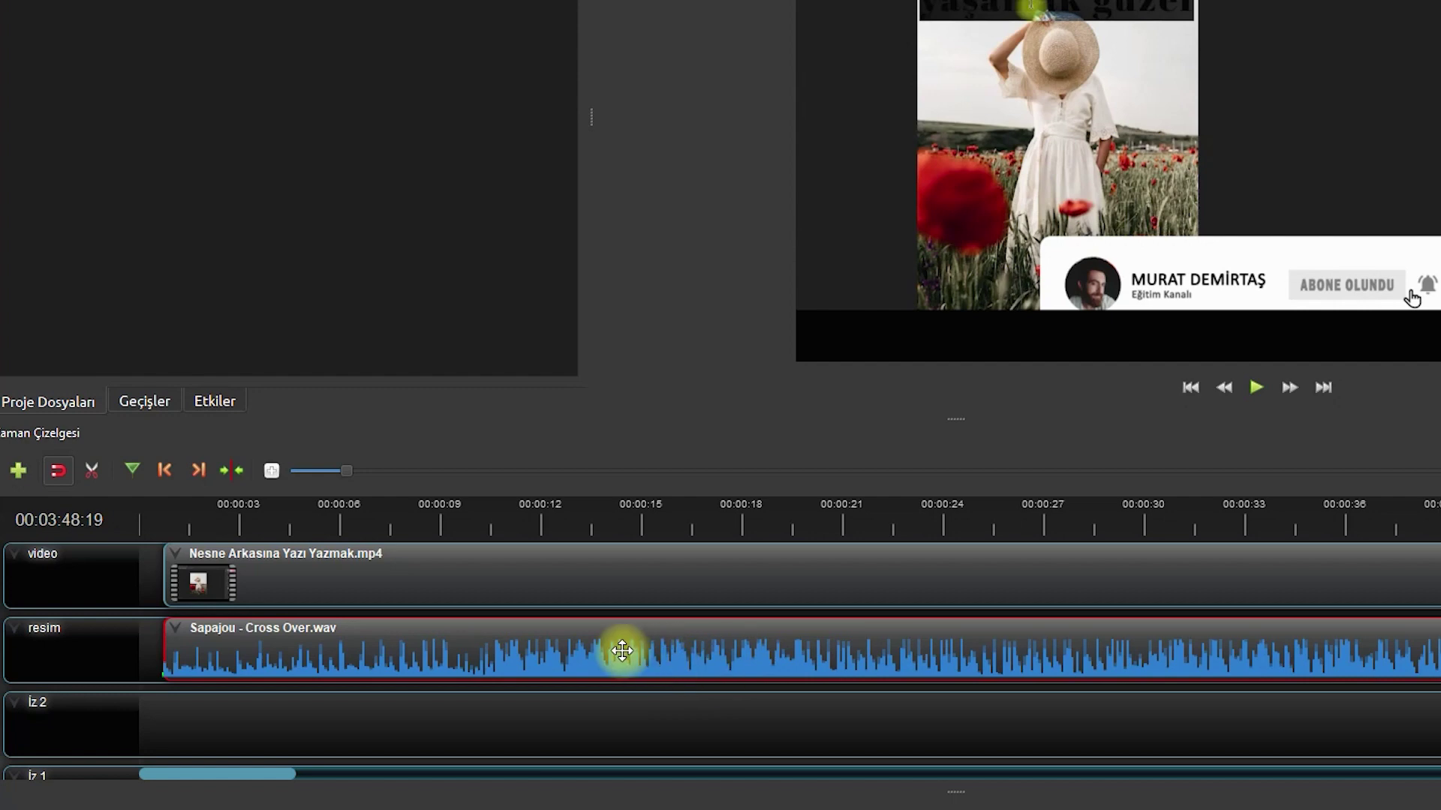
Step: Set the volume level at the start of the Sapajou - Cross Over.wav clip to 70%
{"action": "right_click", "coordinate": [577, 650]}
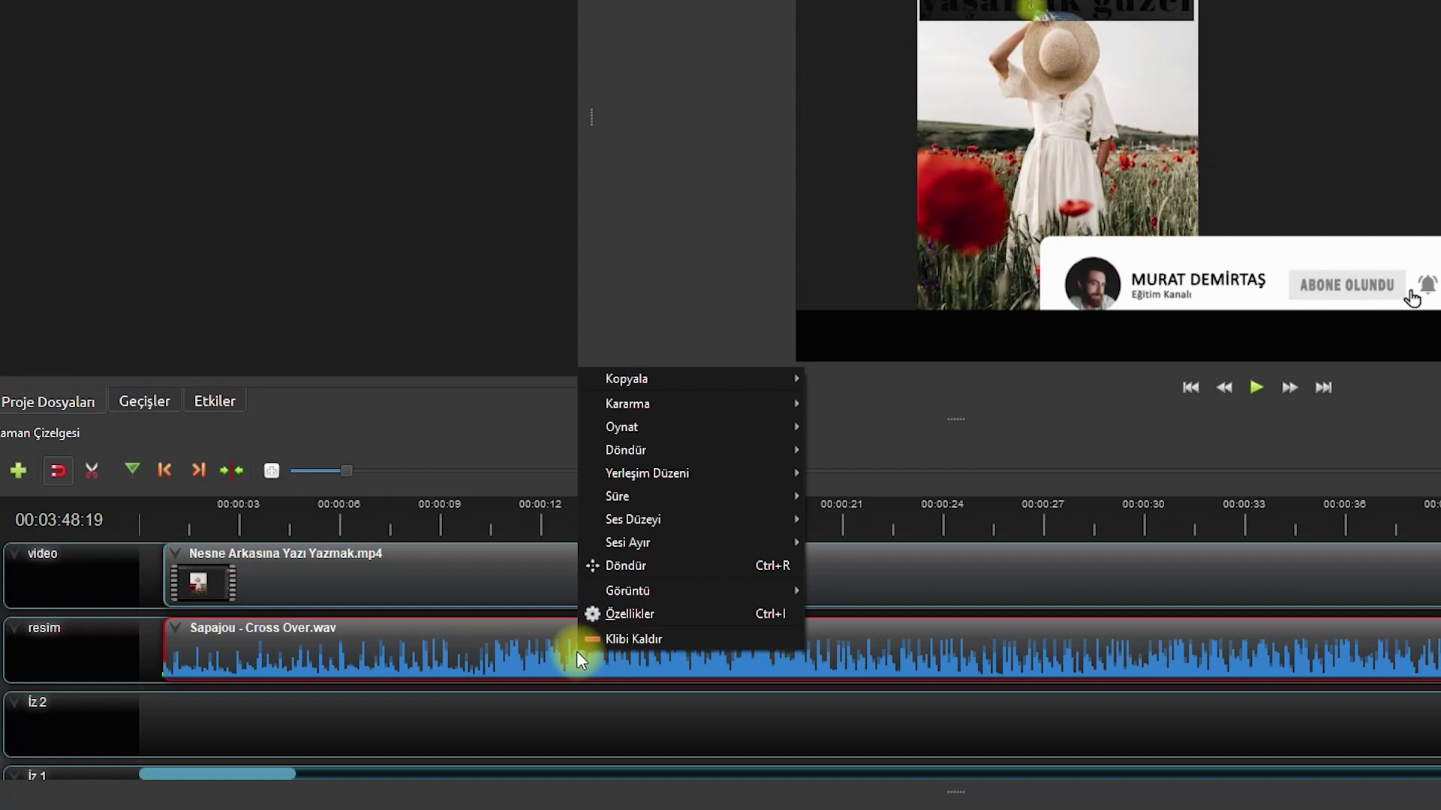
{"action": "mouse_move", "coordinate": [665, 514]}
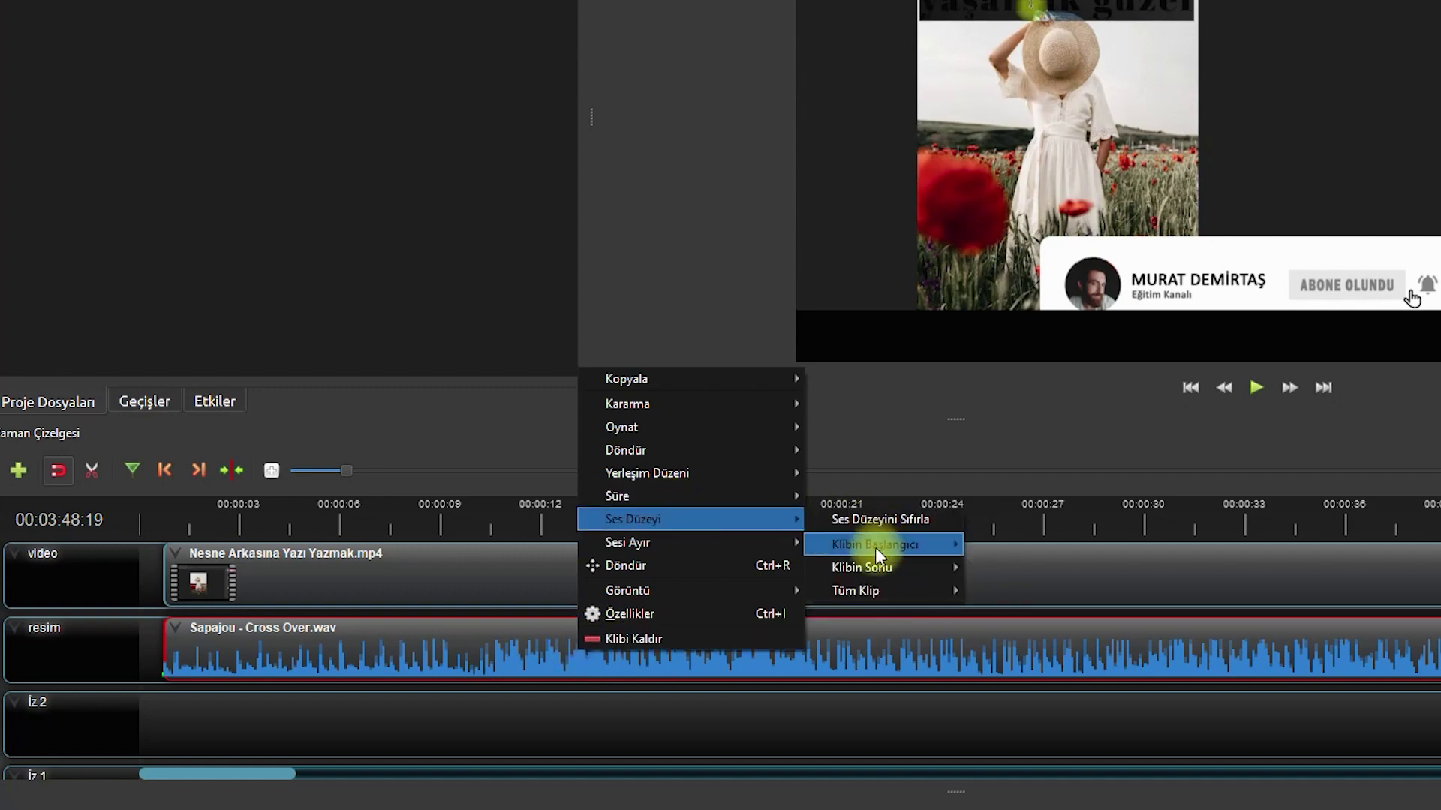
{"action": "mouse_move", "coordinate": [875, 548]}
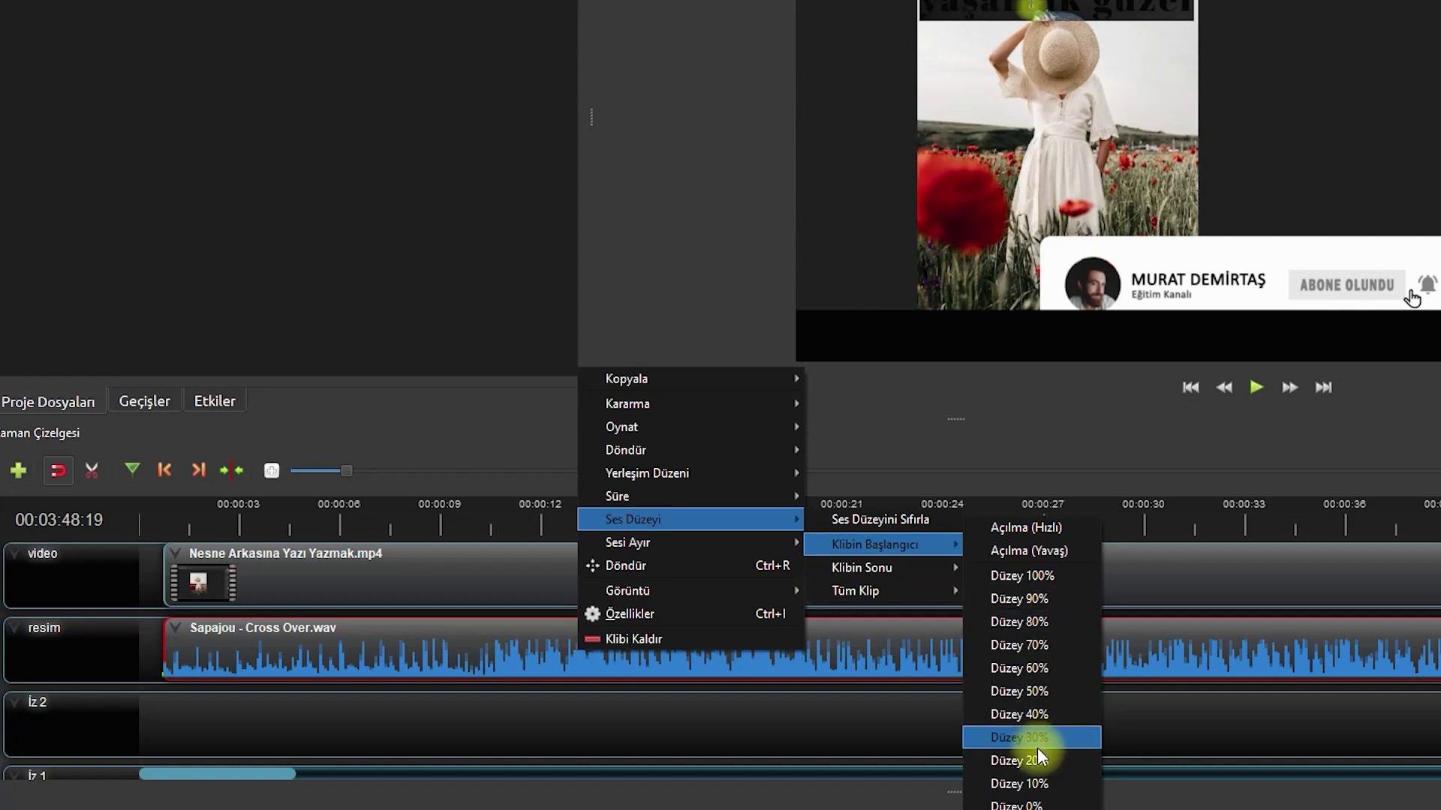
{"action": "left_click", "coordinate": [1043, 645]}
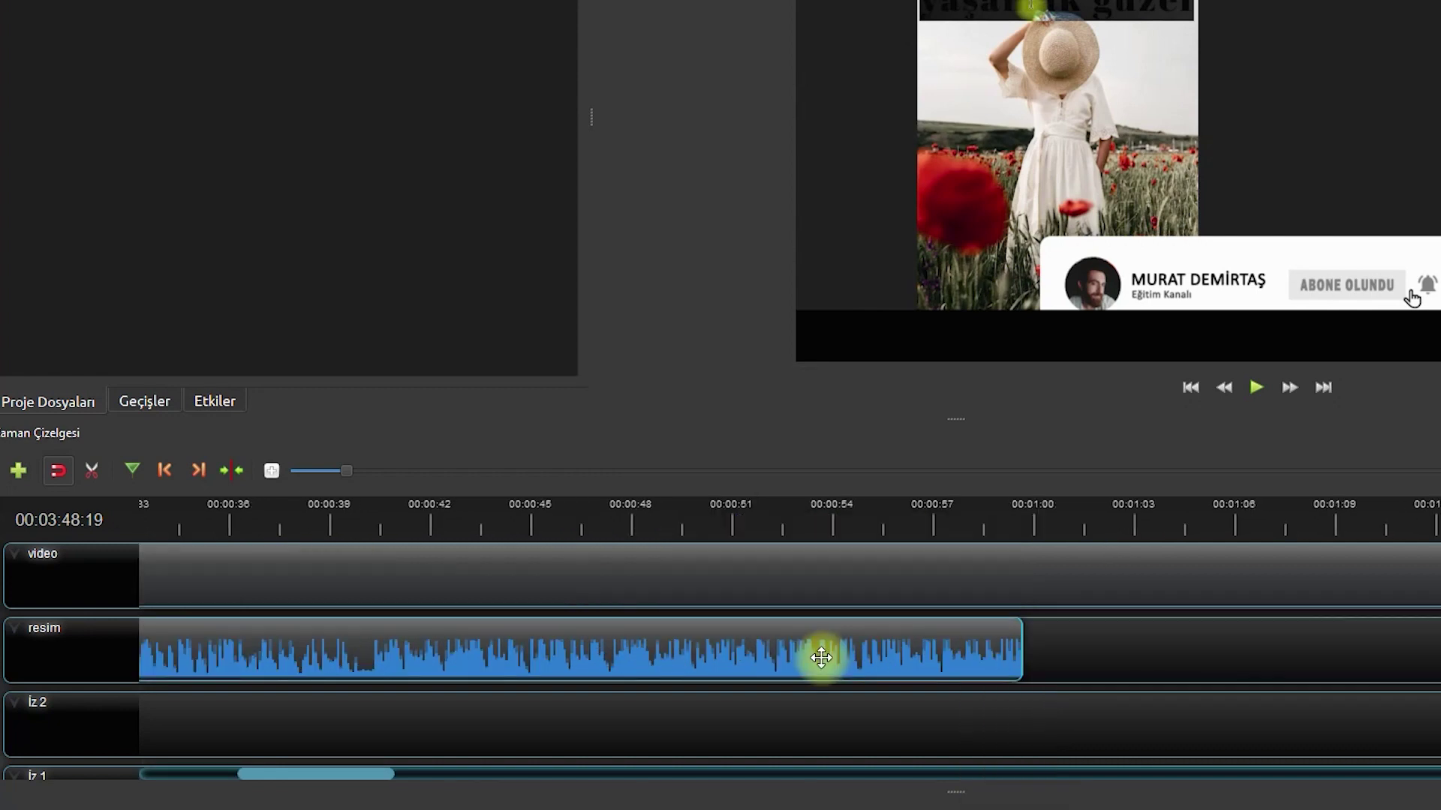
Step: Move the playhead to 00:01:00:01 just past the music clip's end, and back to 00:00:56:27
{"action": "left_click", "coordinate": [976, 515]}
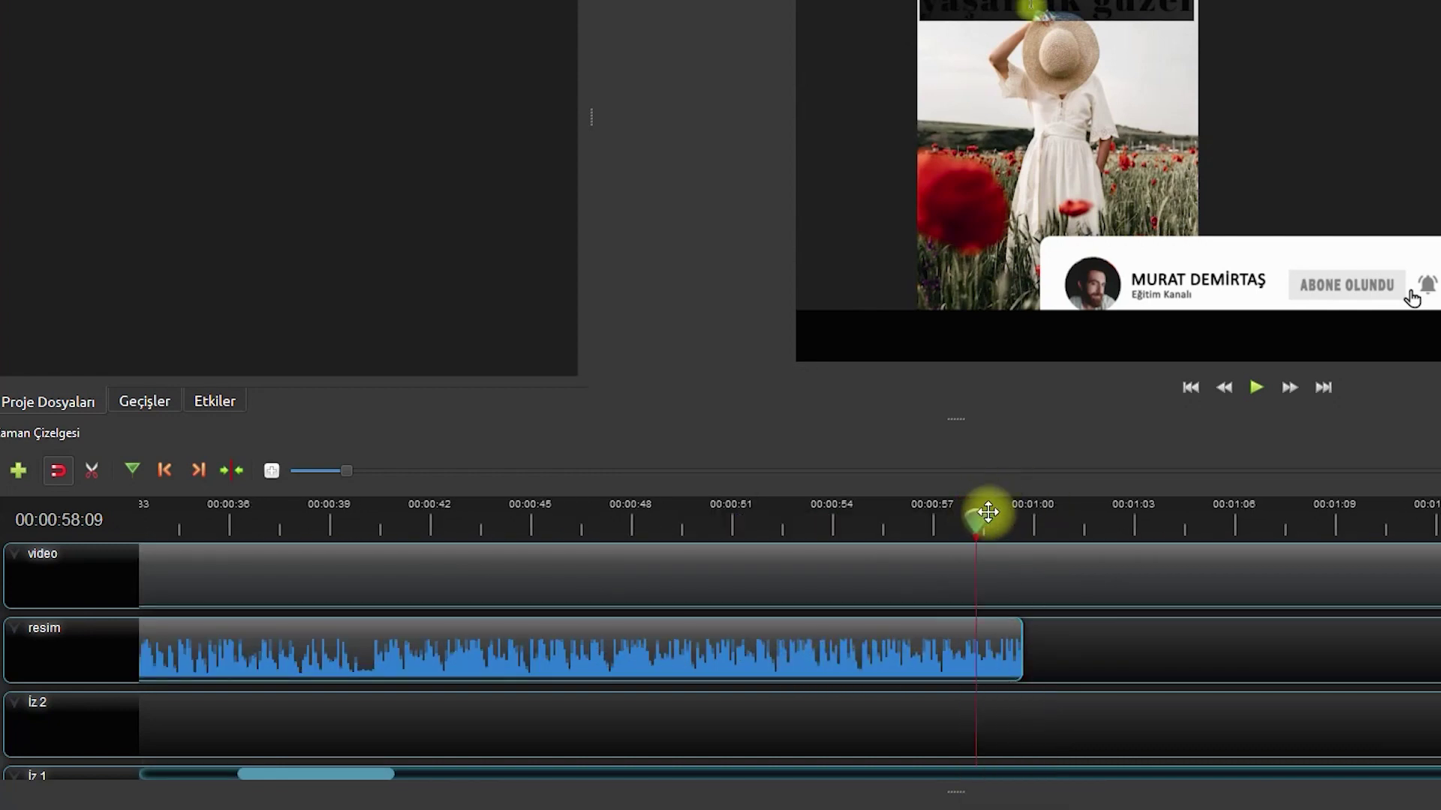
{"action": "left_click_drag", "start_coordinate": [982, 515], "coordinate": [1024, 528]}
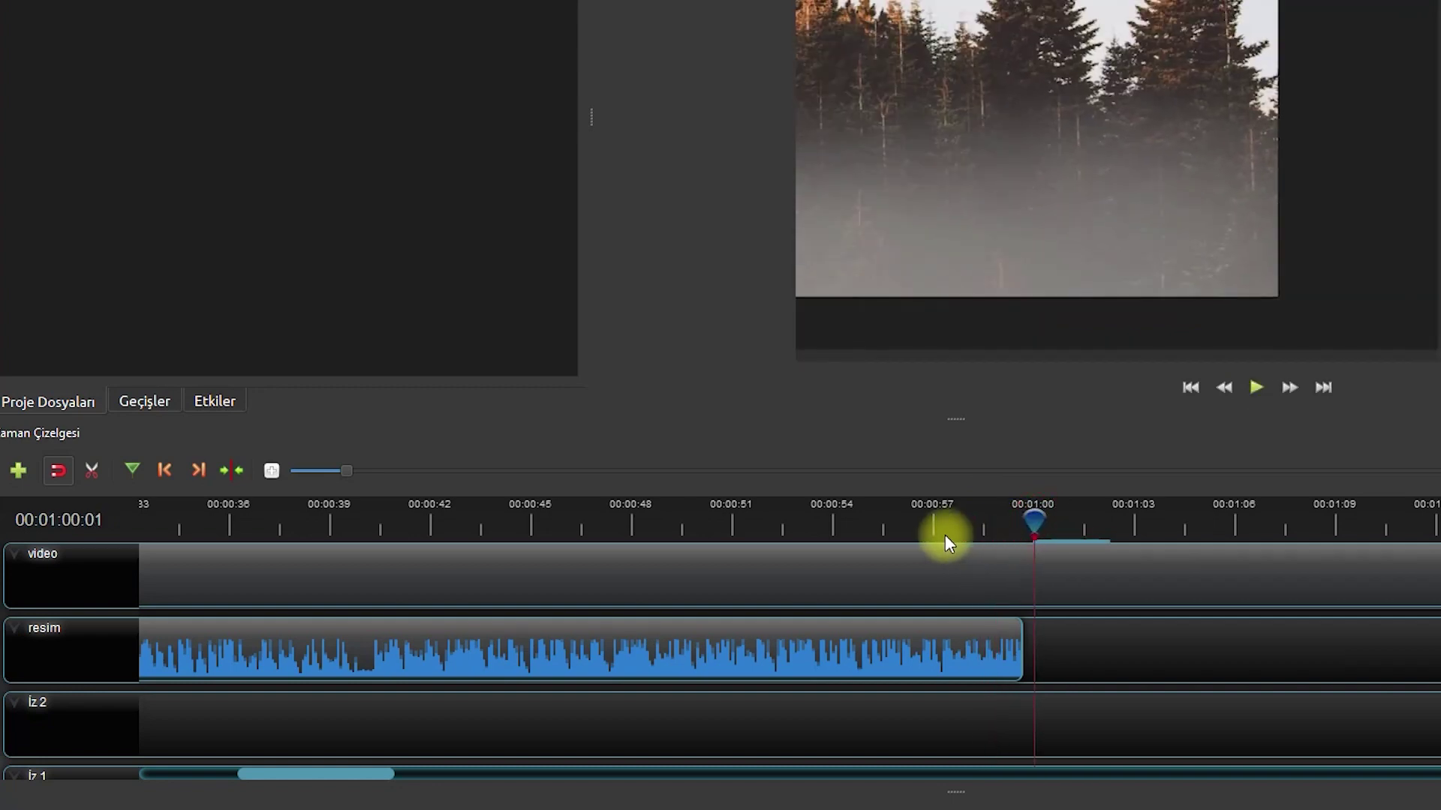
{"action": "left_click_drag", "start_coordinate": [1023, 518], "coordinate": [930, 531]}
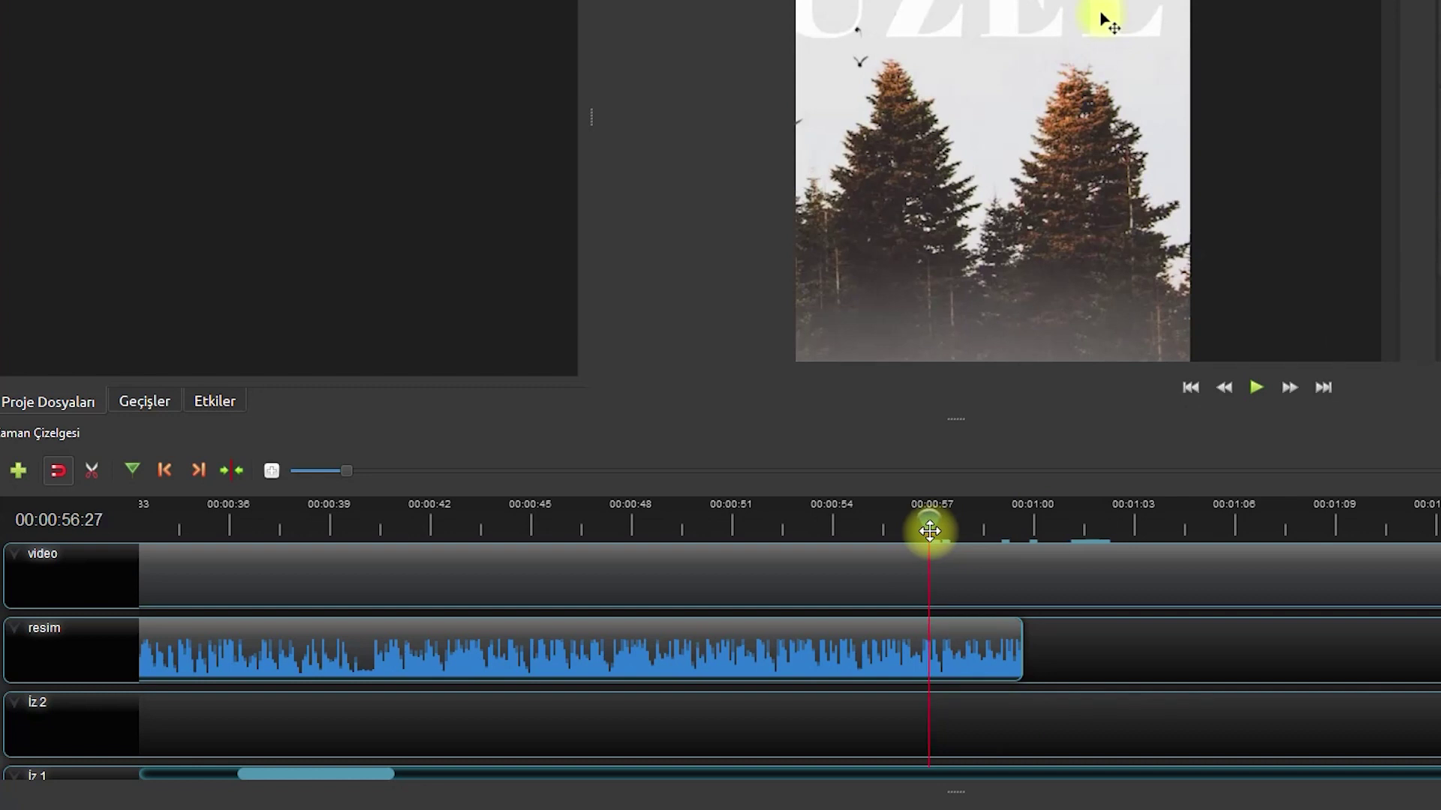
Step: Apply a slow volume fade, Kararma (Yavaş), to the end of the Sapajou - Cross Over.wav clip
{"action": "right_click", "coordinate": [893, 651]}
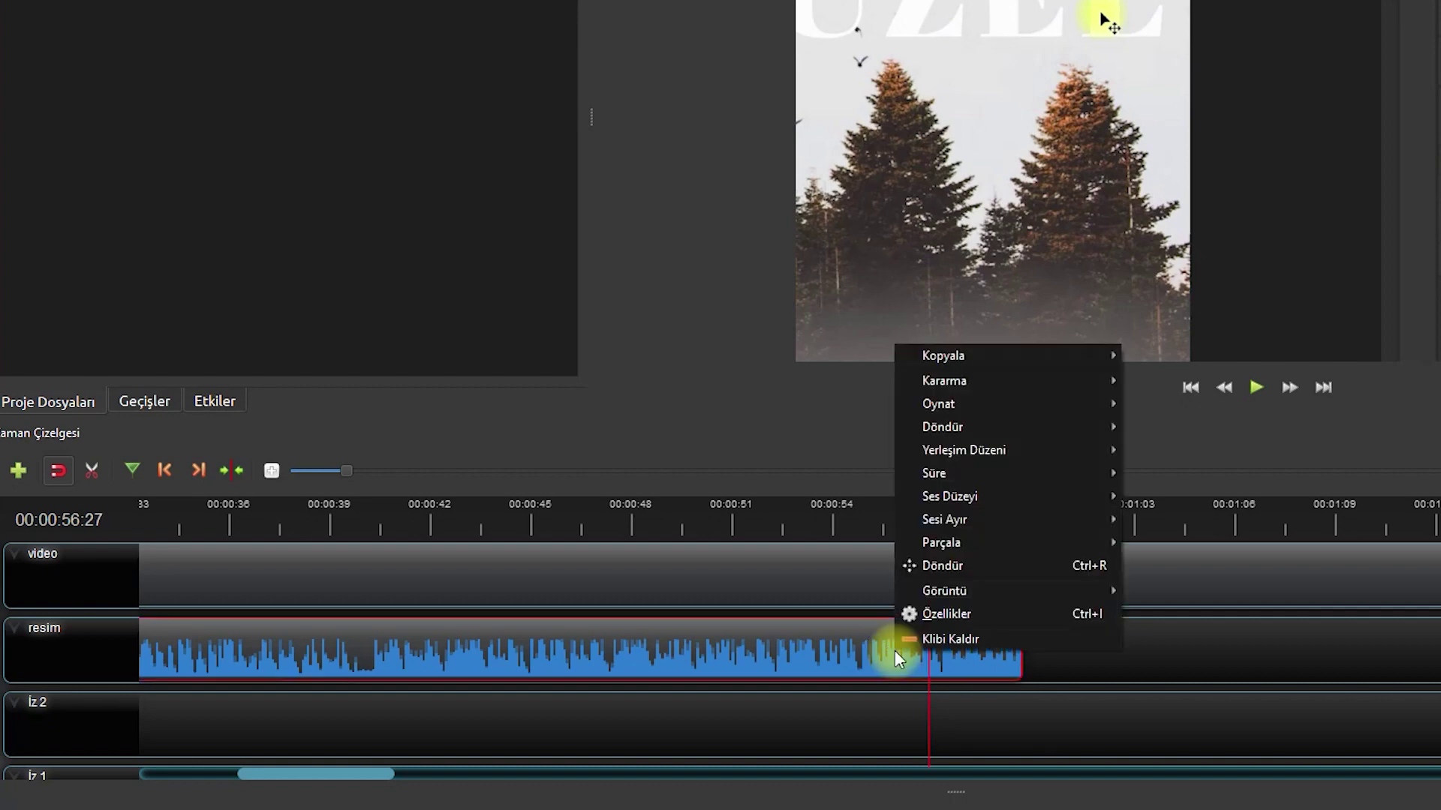
{"action": "mouse_move", "coordinate": [976, 502]}
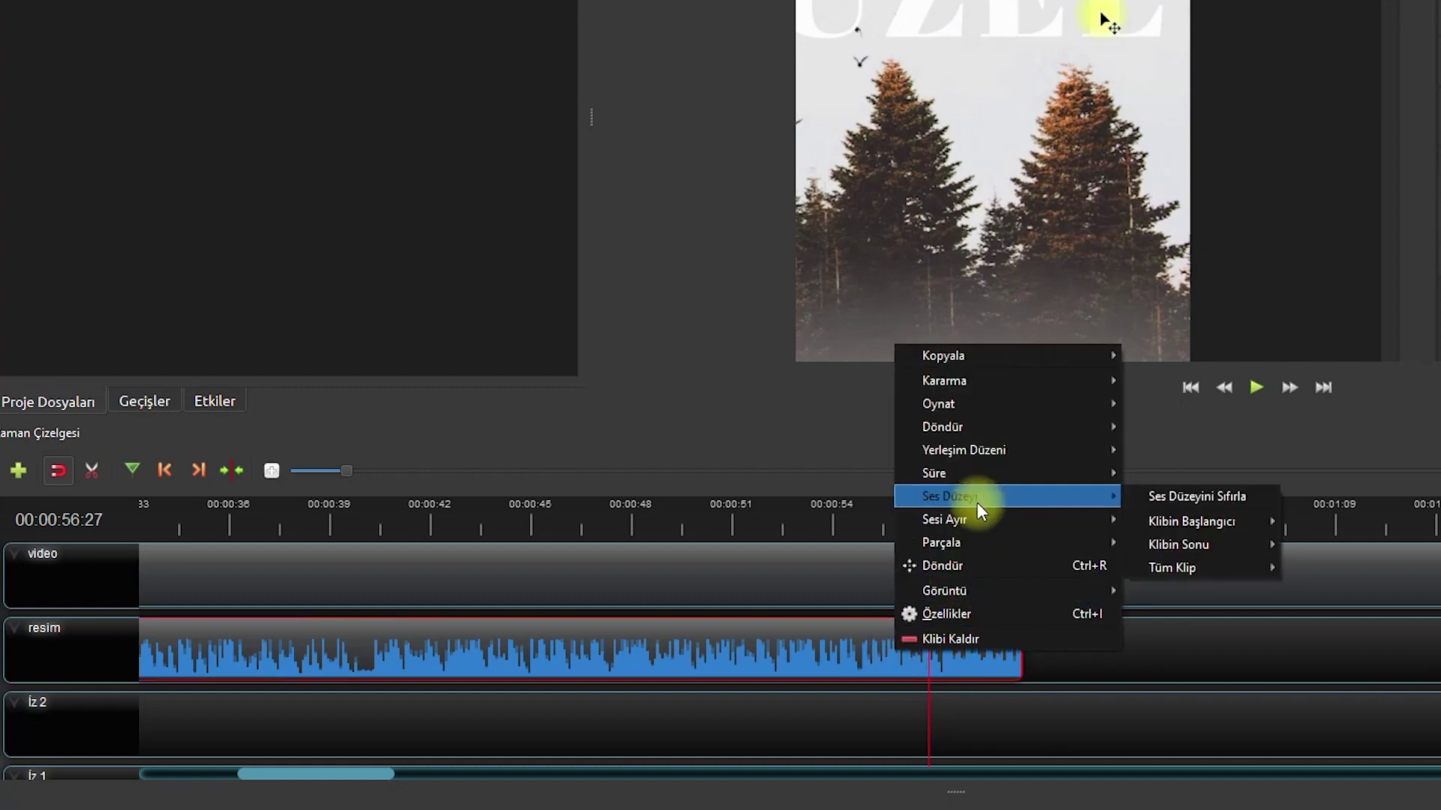
{"action": "mouse_move", "coordinate": [1174, 551]}
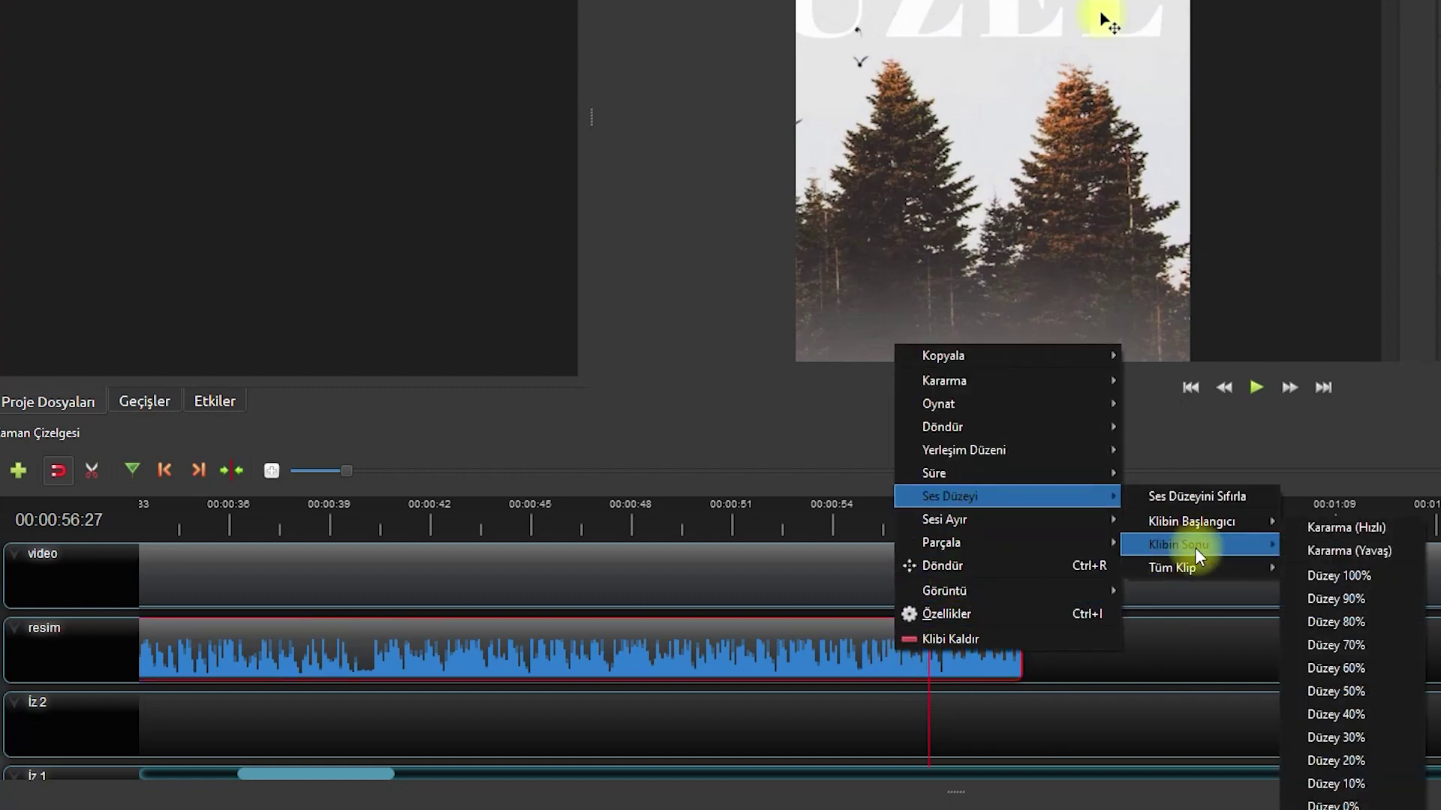
{"action": "left_click", "coordinate": [1330, 553]}
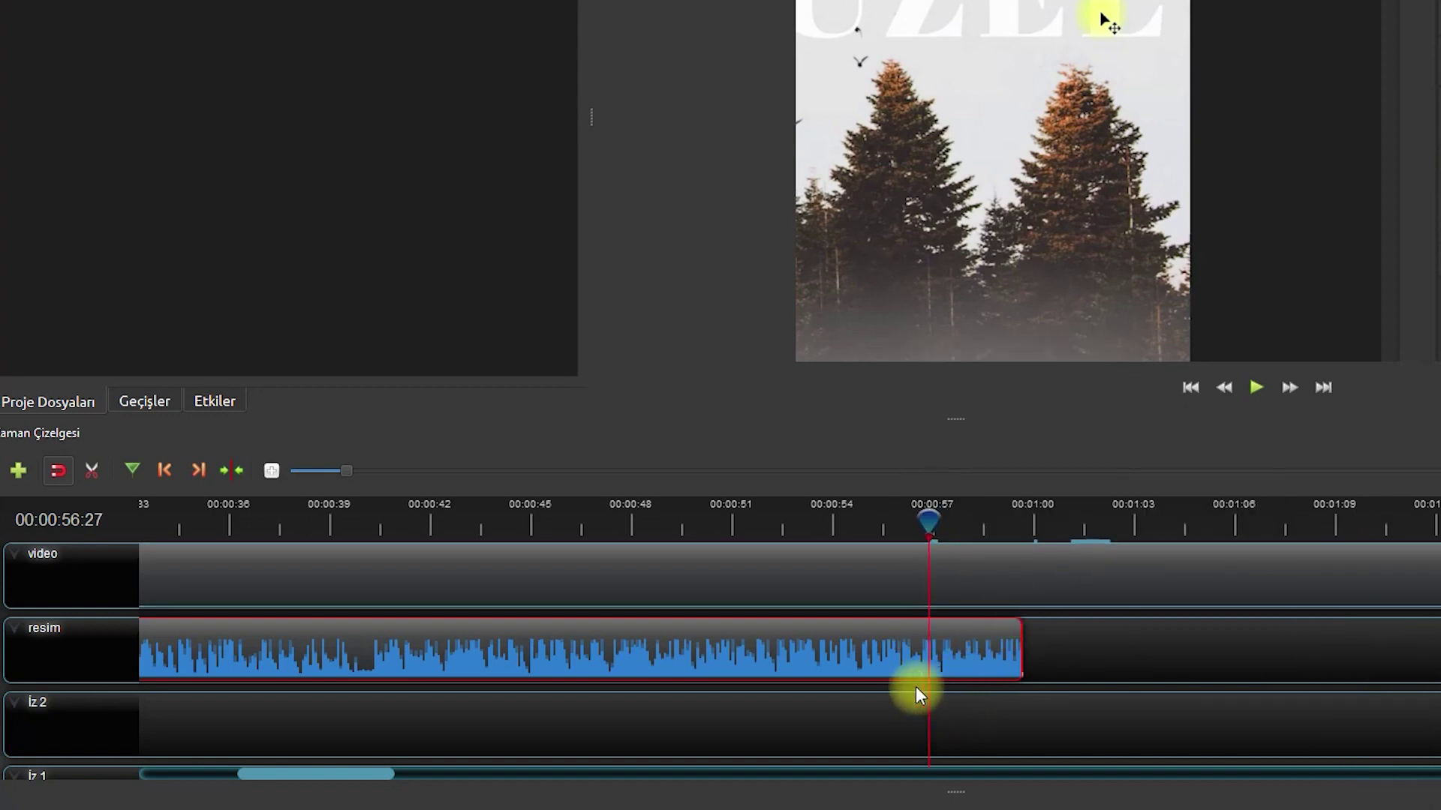
Step: Play the last seconds of the music clip from about 00:00:56 to hear the fade-out
{"action": "left_click_drag", "start_coordinate": [929, 526], "coordinate": [911, 535]}
{"action": "key", "text": "space"}
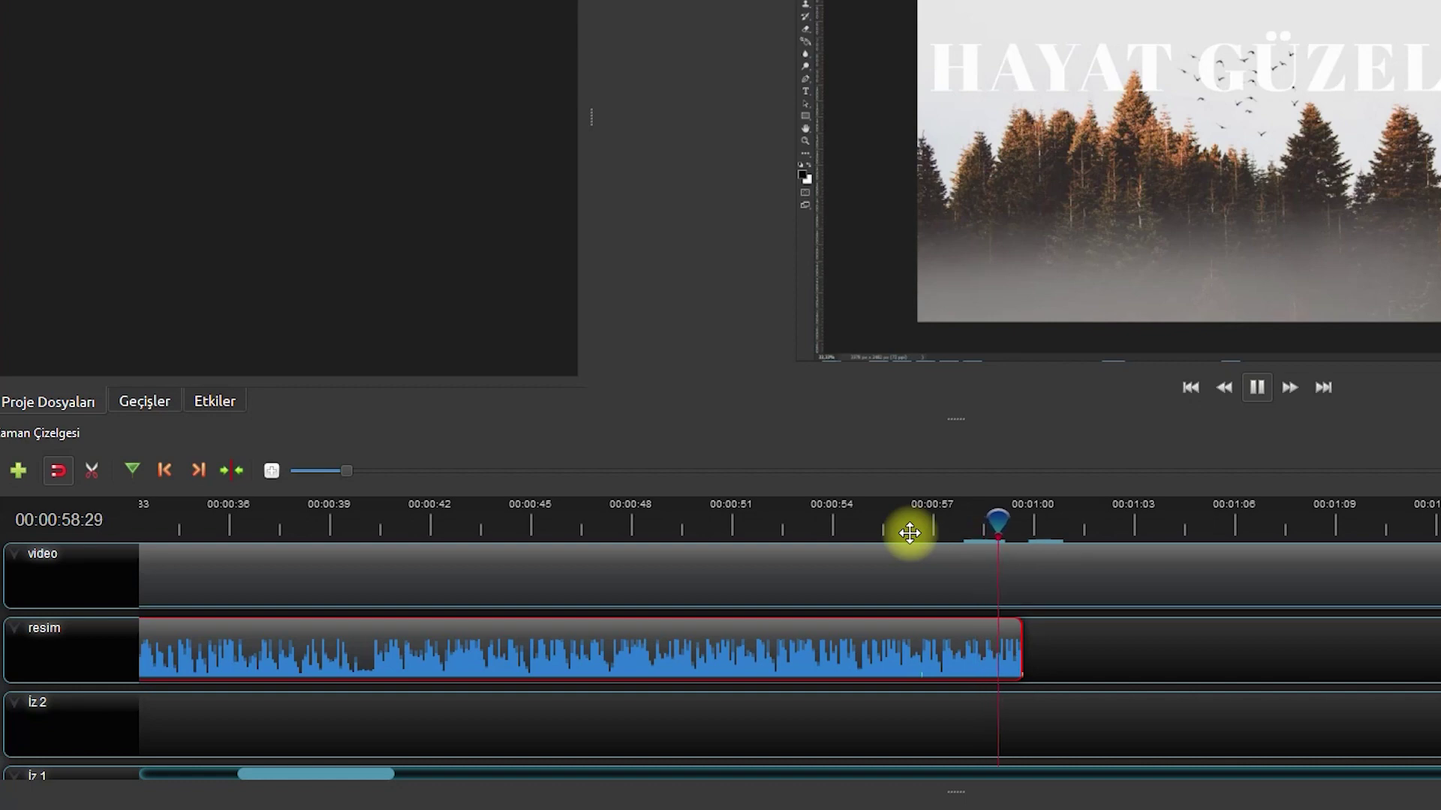
{"action": "key", "text": "space"}
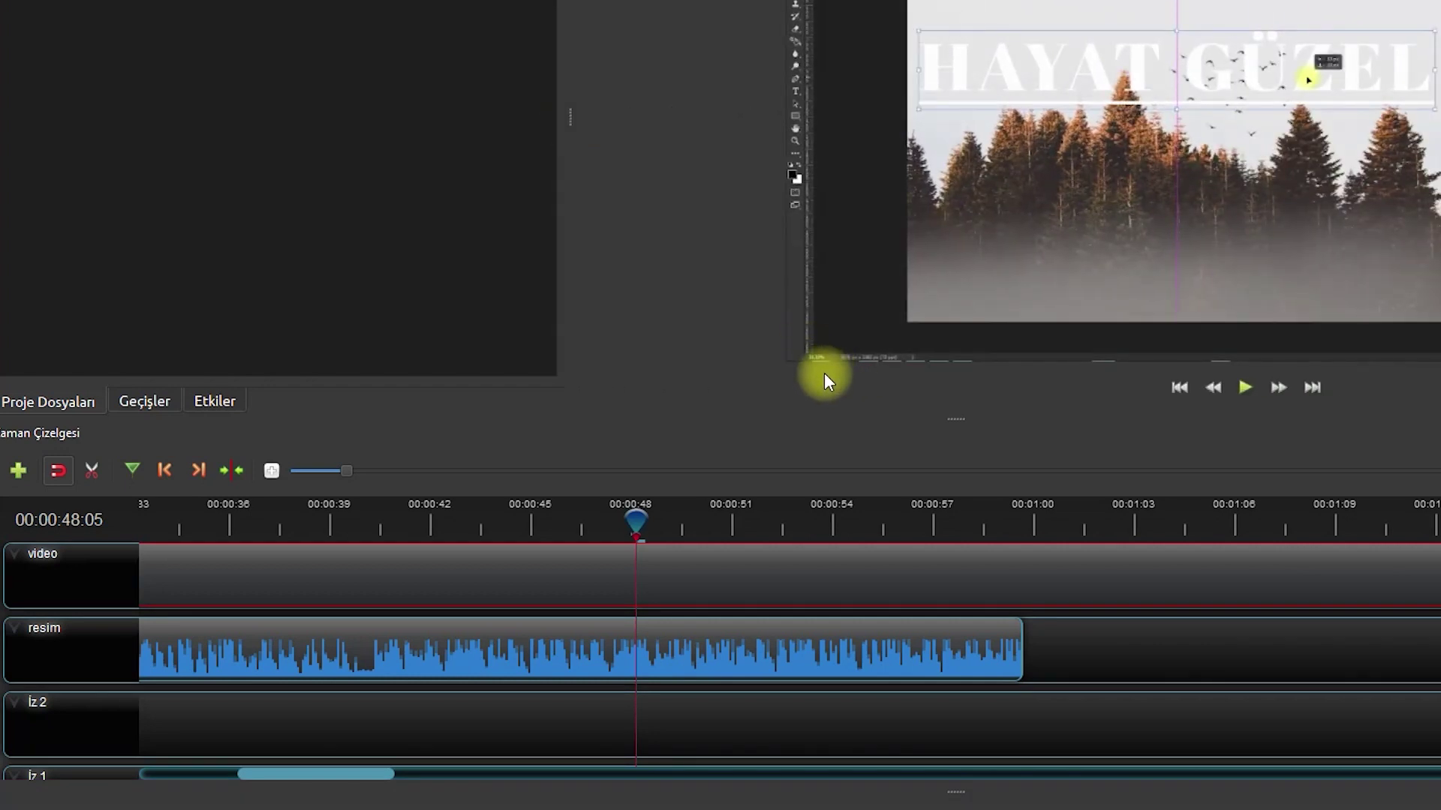
Step: Open the properties of the video track's clip and add X Ölçeği and Y Ölçeği keyframes at 00:00:44:23
{"action": "left_click_drag", "start_coordinate": [638, 517], "coordinate": [595, 532]}
{"action": "left_click", "coordinate": [523, 523]}
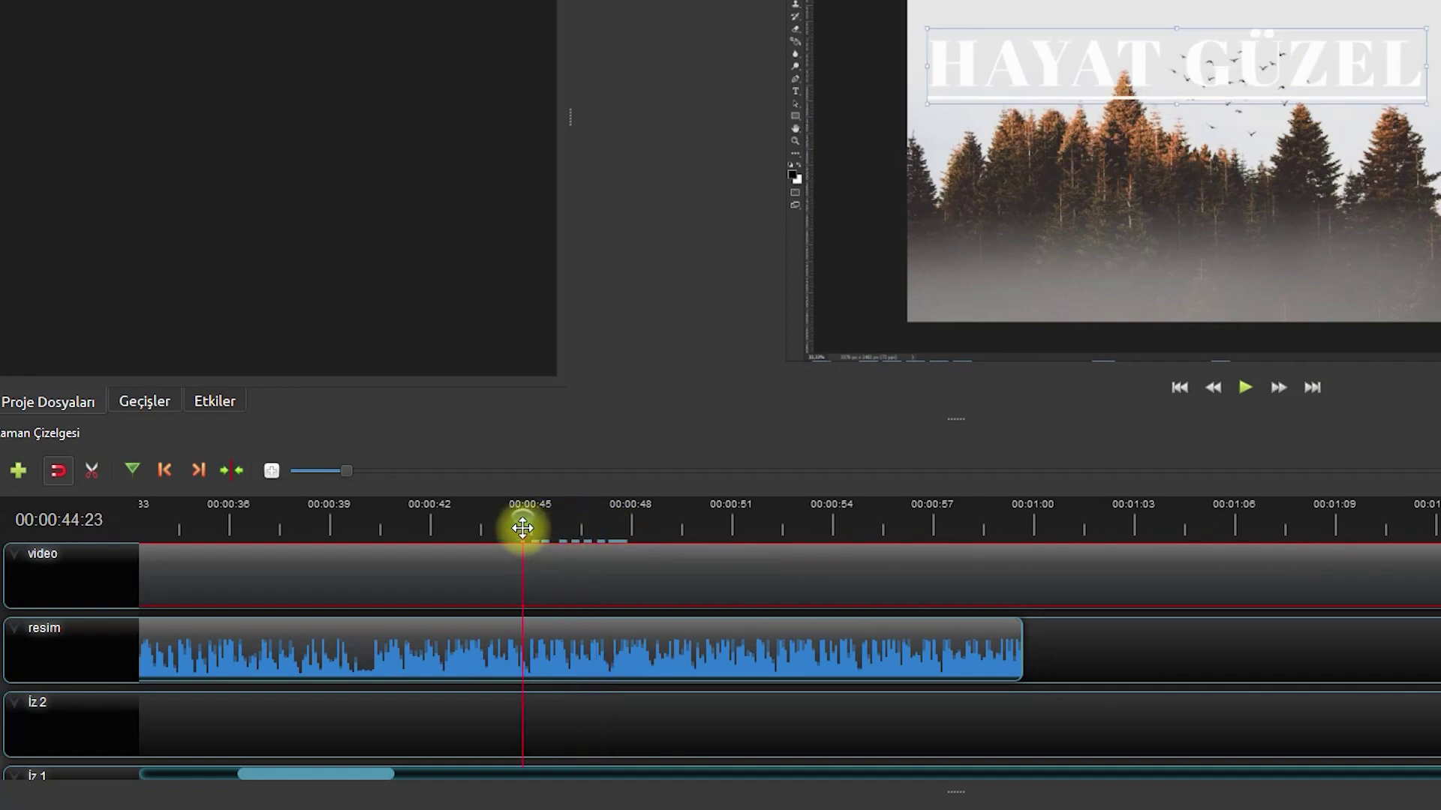
{"action": "right_click", "coordinate": [532, 567]}
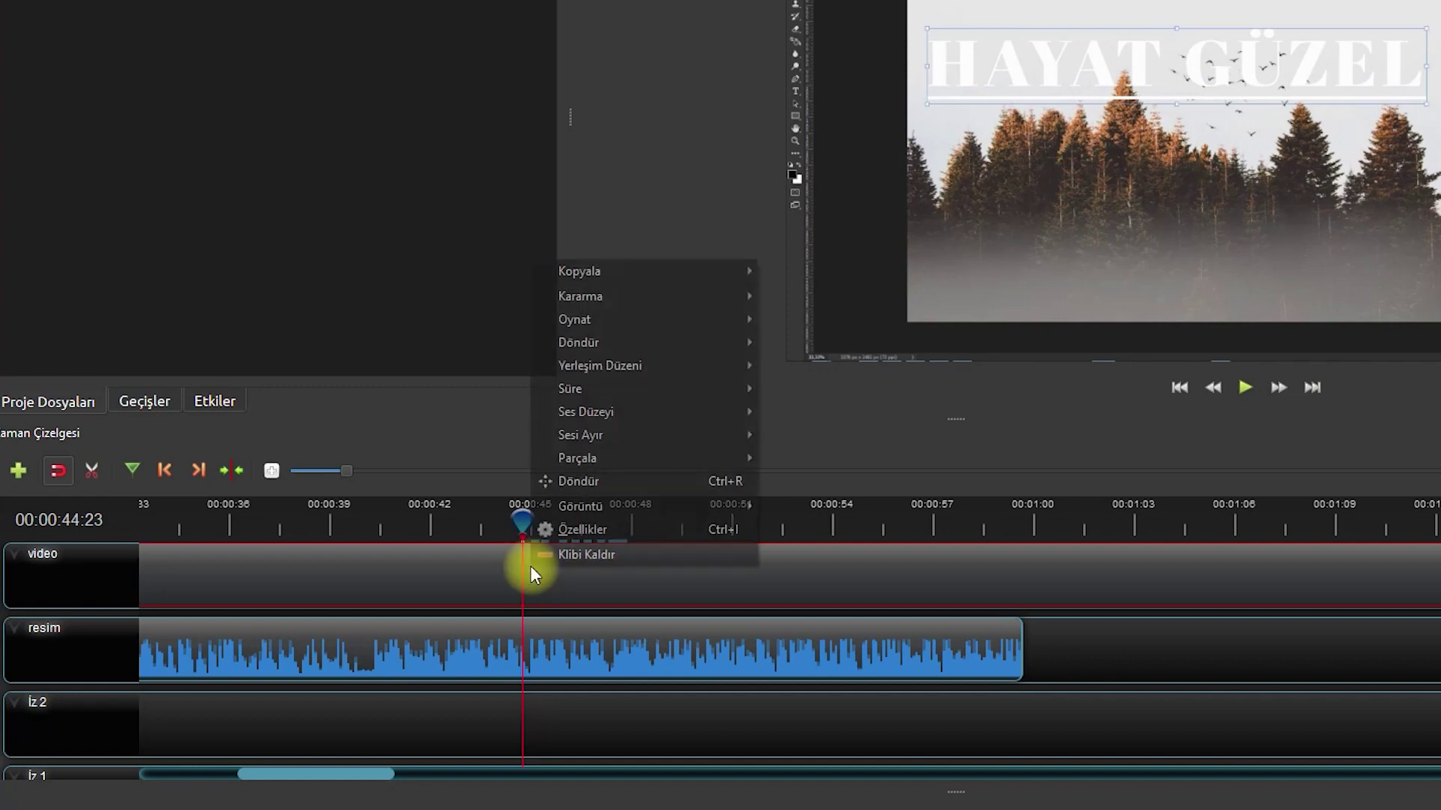
{"action": "left_click", "coordinate": [587, 529]}
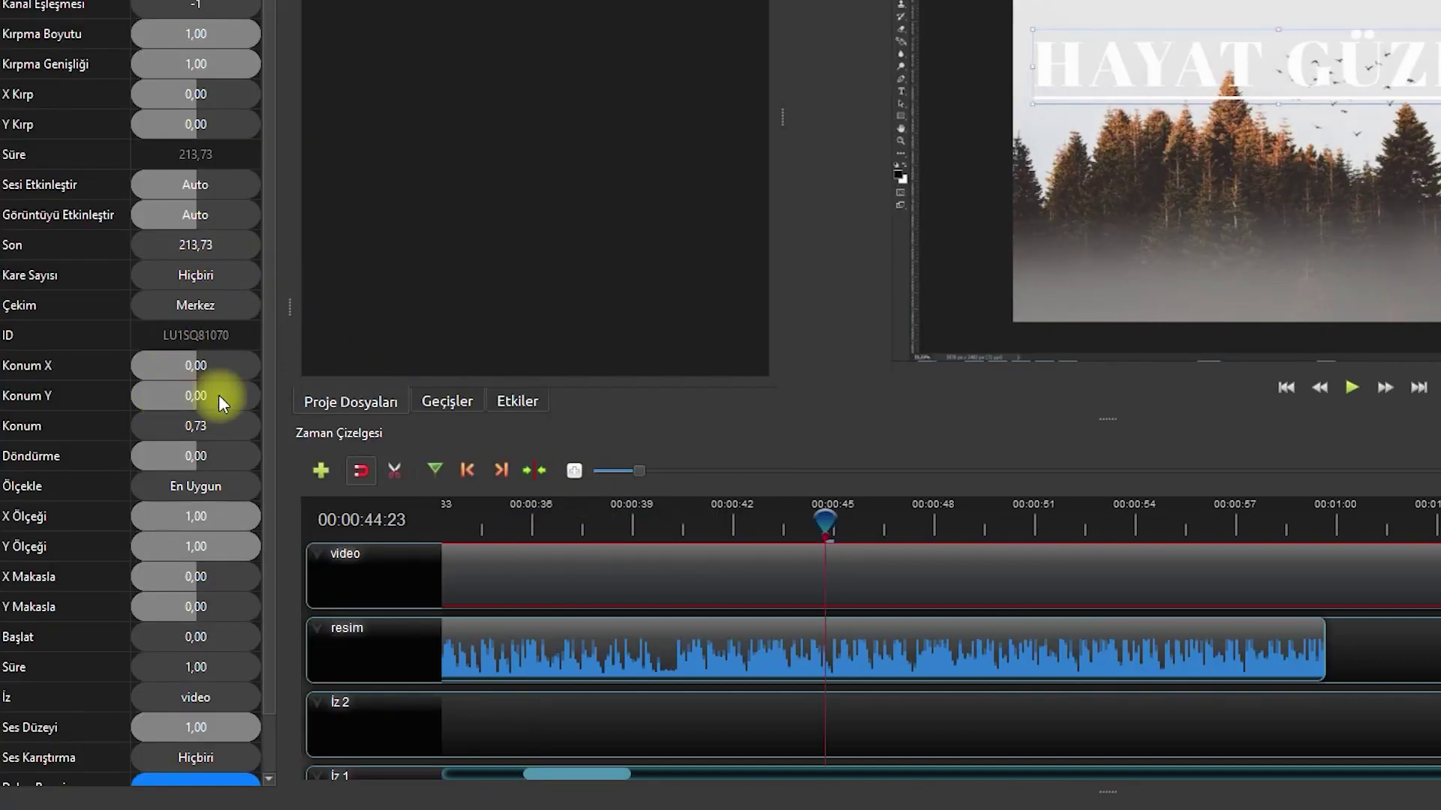
{"action": "left_click", "coordinate": [38, 514]}
{"action": "right_click", "coordinate": [38, 514]}
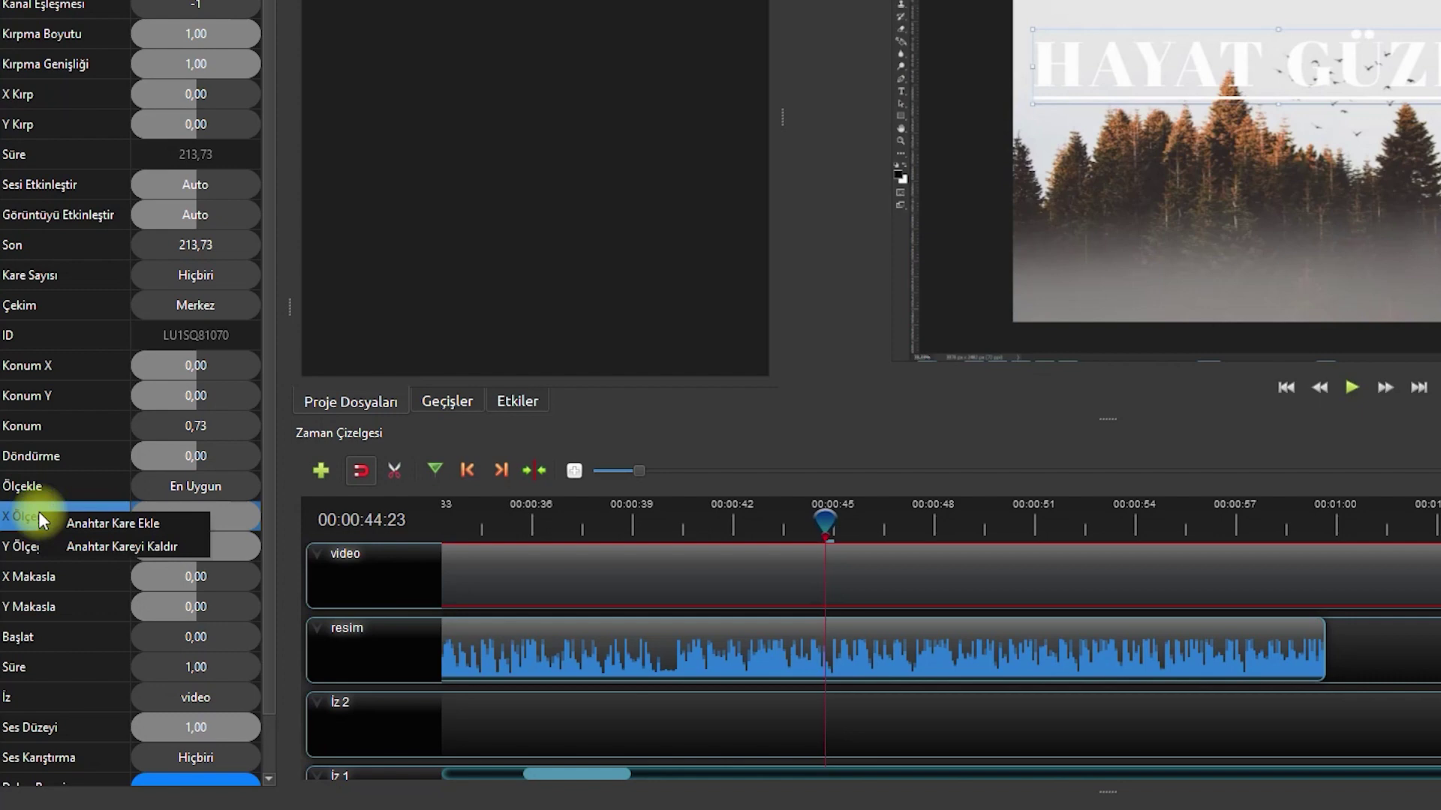
{"action": "left_click", "coordinate": [101, 523]}
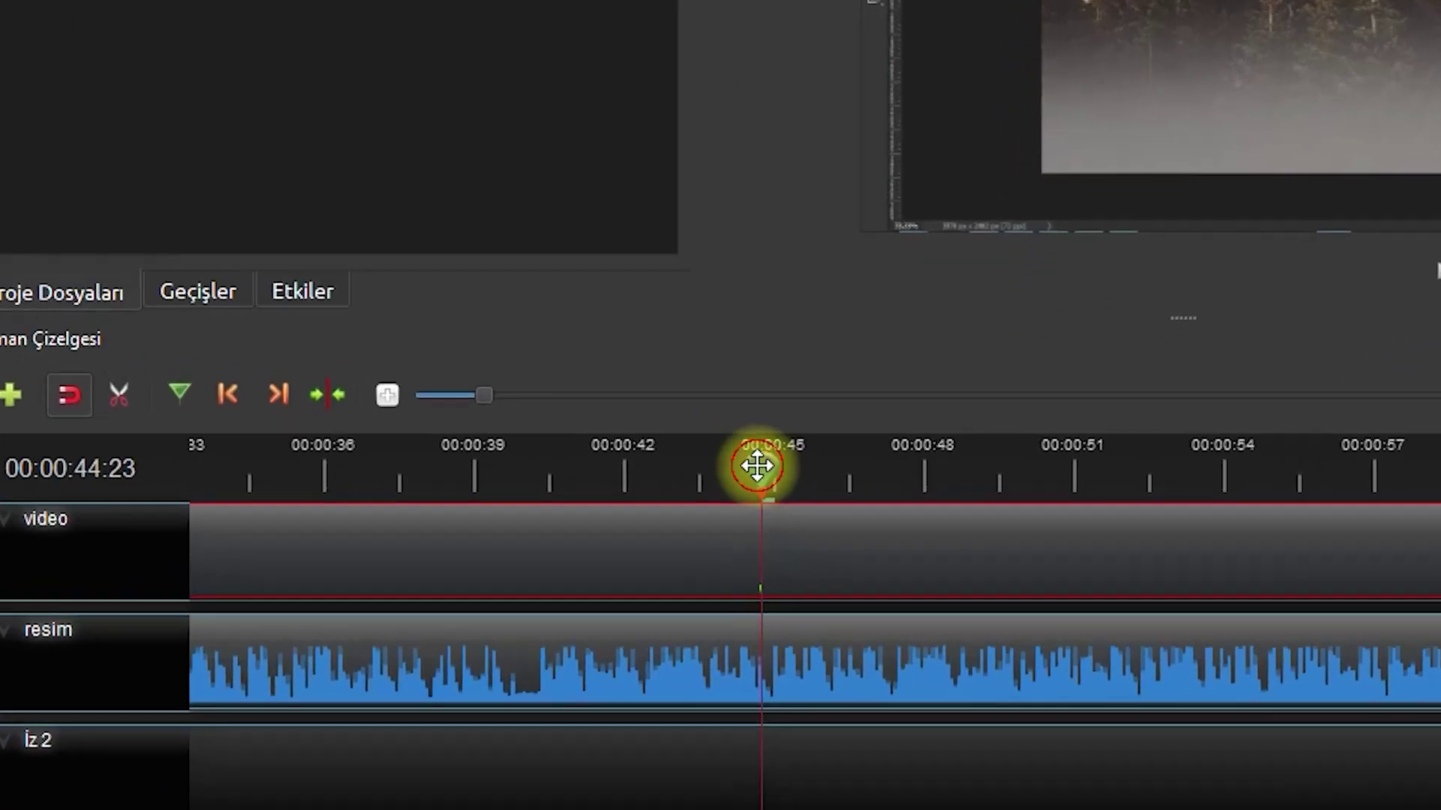
Step: Set the video clip's X Ölçeği and Y Ölçeği to 2 at 00:00:46:22 to create a zoom-in
{"action": "left_click_drag", "start_coordinate": [825, 519], "coordinate": [811, 526]}
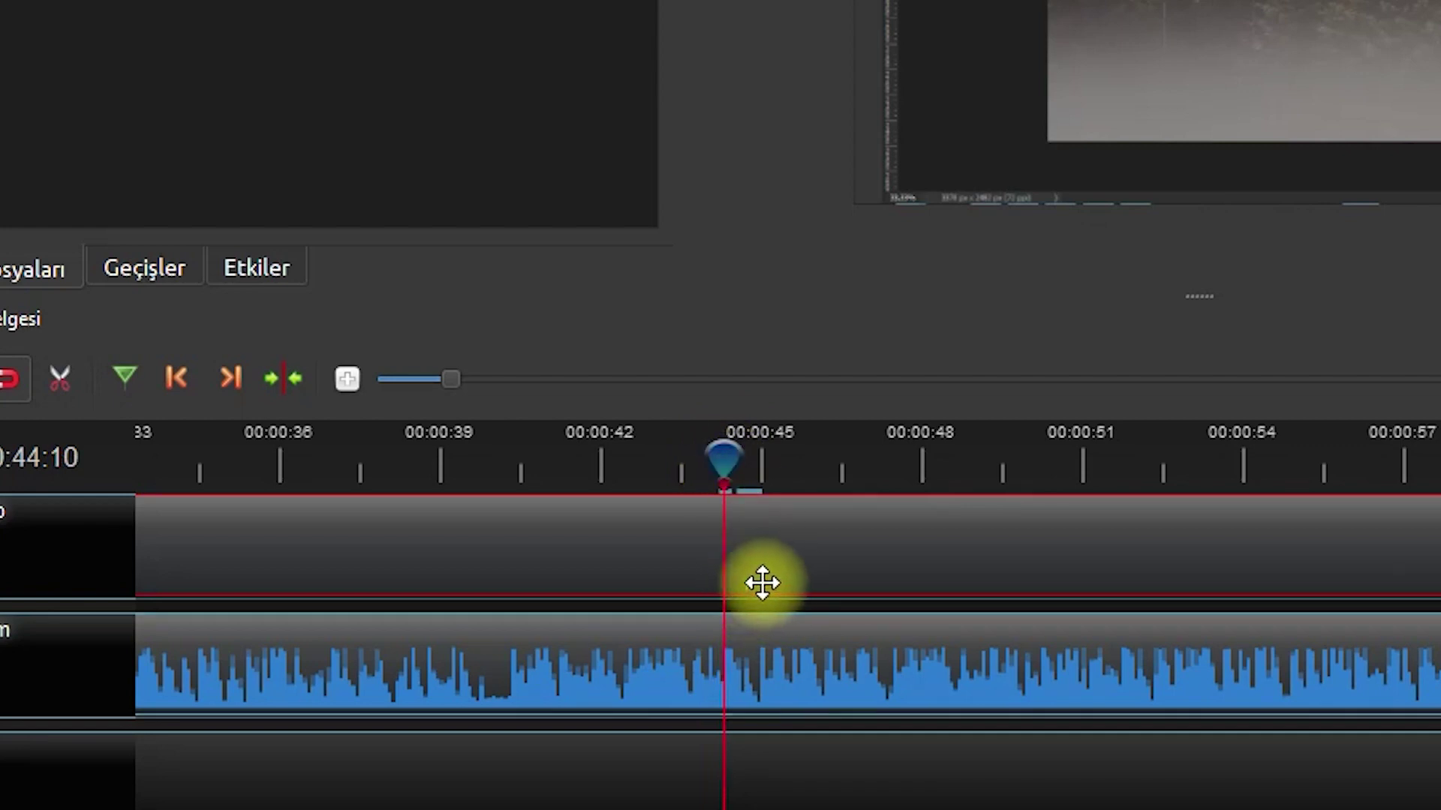
{"action": "left_click", "coordinate": [736, 463]}
{"action": "left_click_drag", "start_coordinate": [736, 463], "coordinate": [854, 471]}
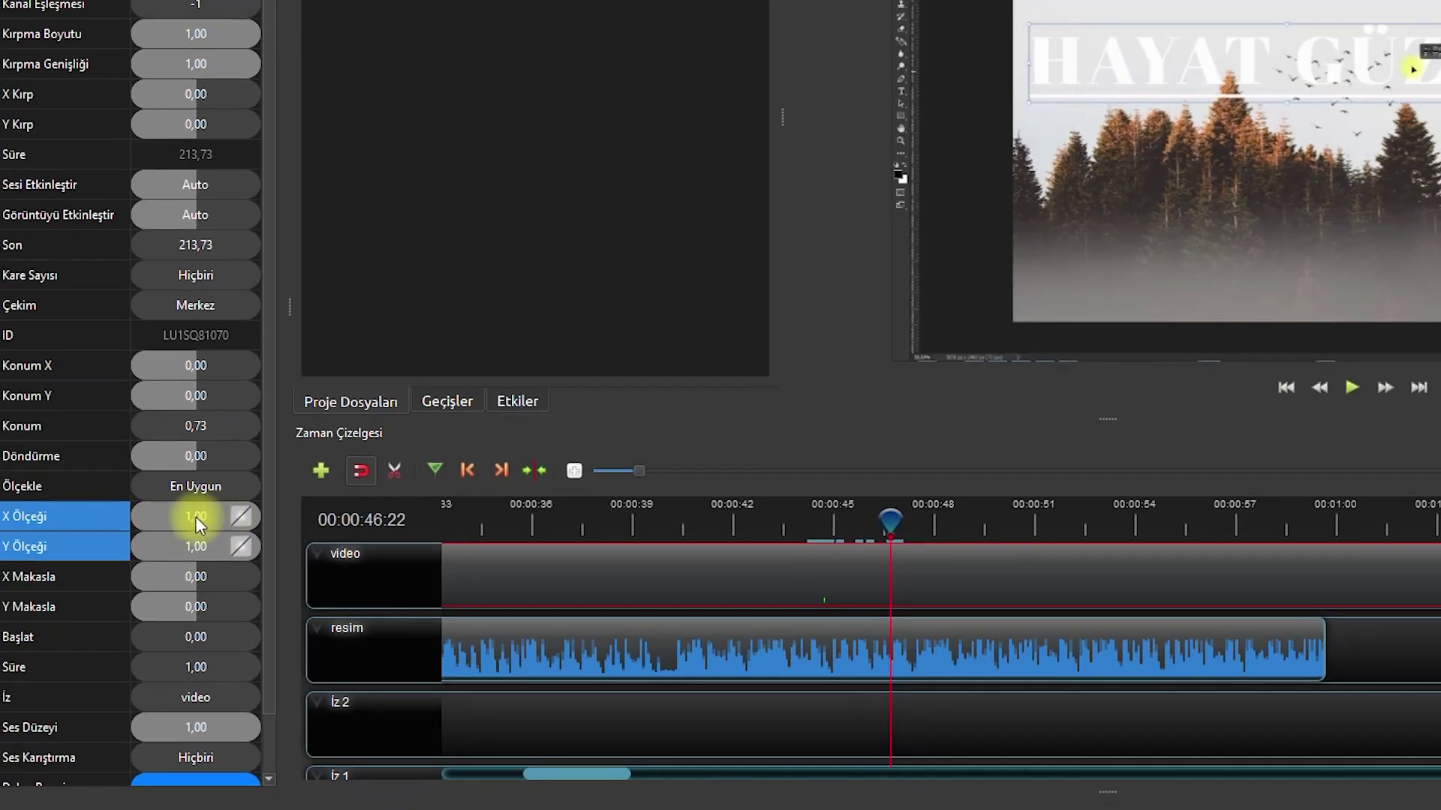
{"action": "double_click", "coordinate": [193, 513]}
{"action": "type", "text": "2"}
{"action": "double_click", "coordinate": [191, 547]}
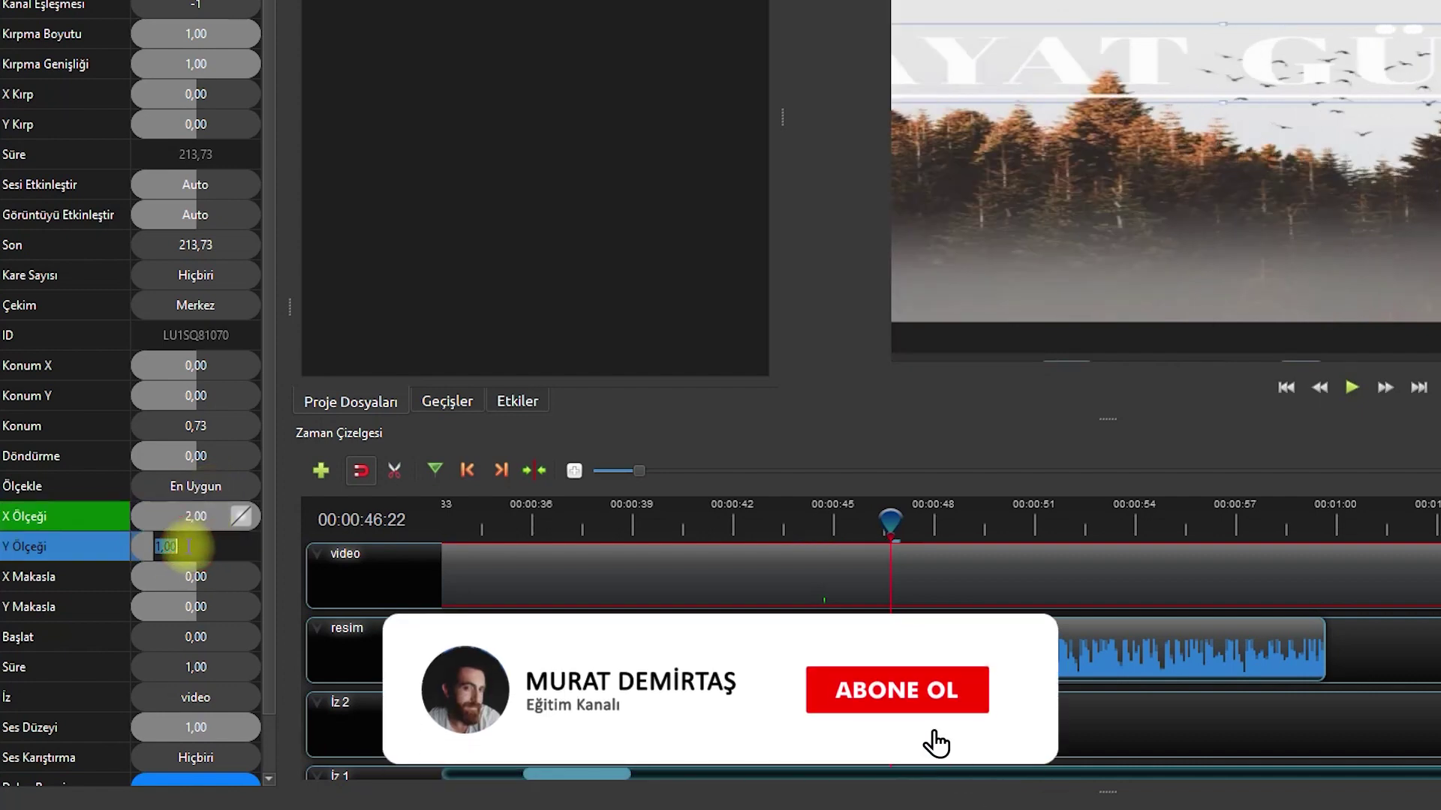
{"action": "type", "text": "2"}
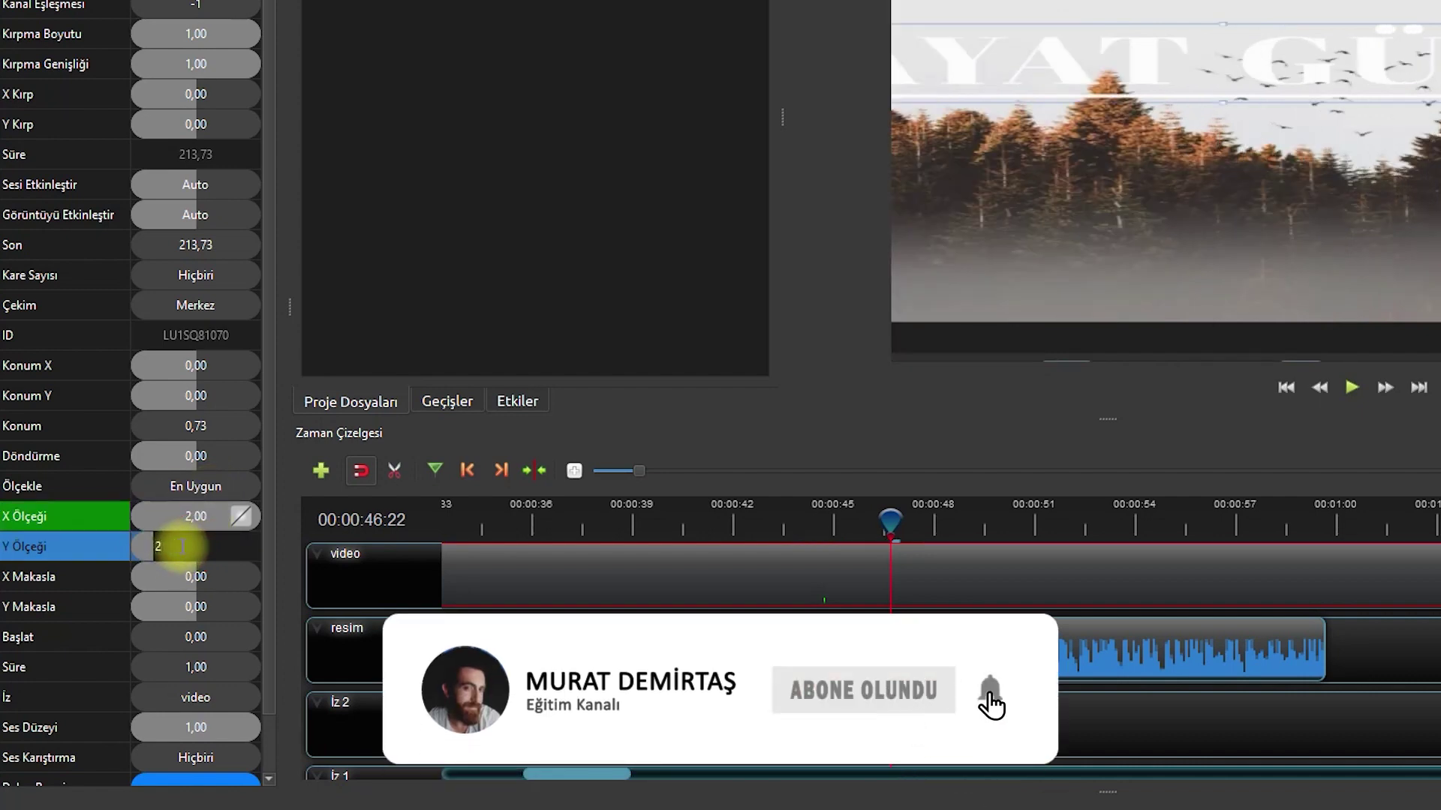
{"action": "key", "text": "Return"}
Step: Play the zoom-in on the video clip from shortly before its first scale keyframe
{"action": "left_click", "coordinate": [854, 521]}
{"action": "left_click", "coordinate": [811, 524]}
{"action": "key", "text": "space"}
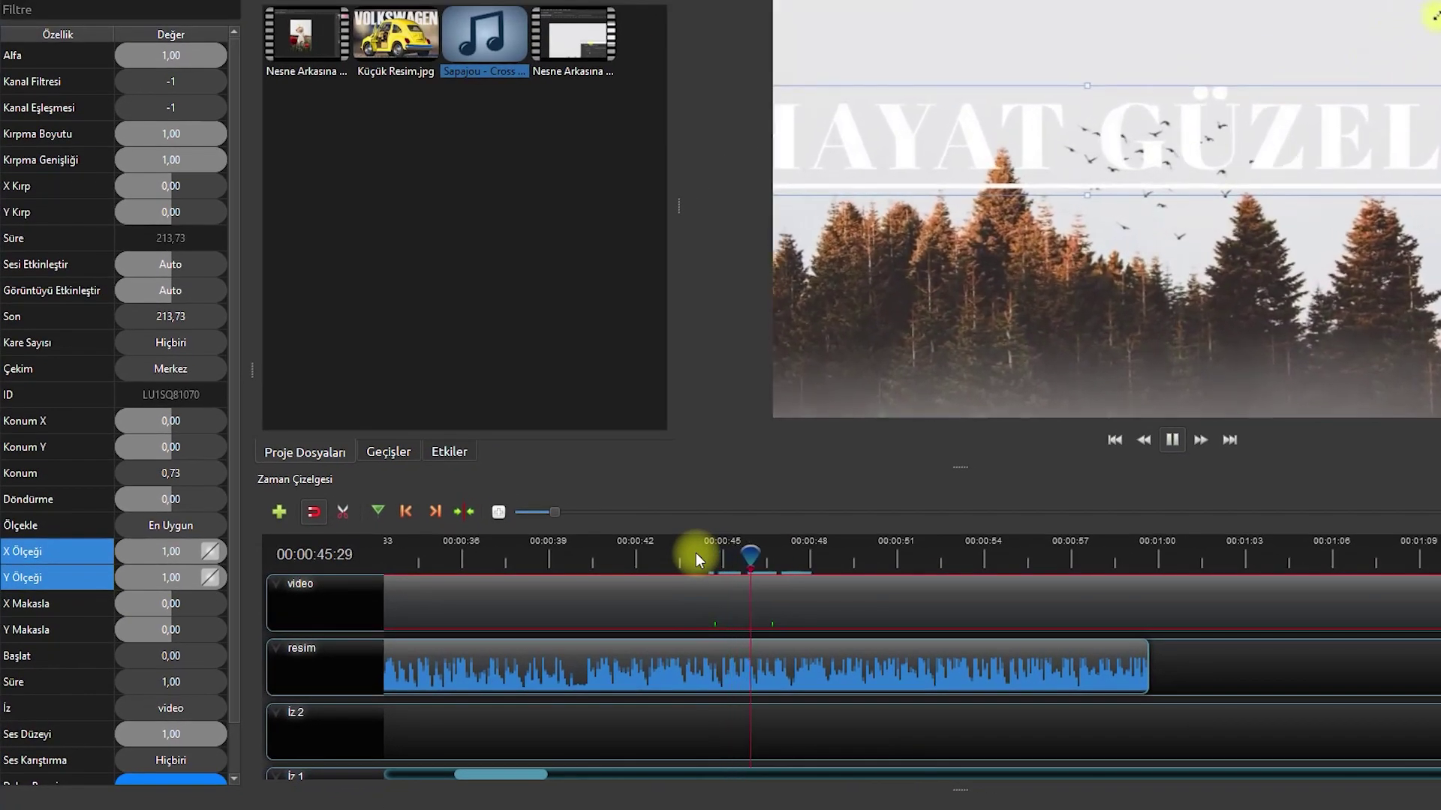
{"action": "key", "text": "space"}
Step: Set the video clip's X Ölçeği and Y Ölçeği back to 1 at 00:00:47:06 to end the zoom
{"action": "left_click_drag", "start_coordinate": [819, 557], "coordinate": [788, 579]}
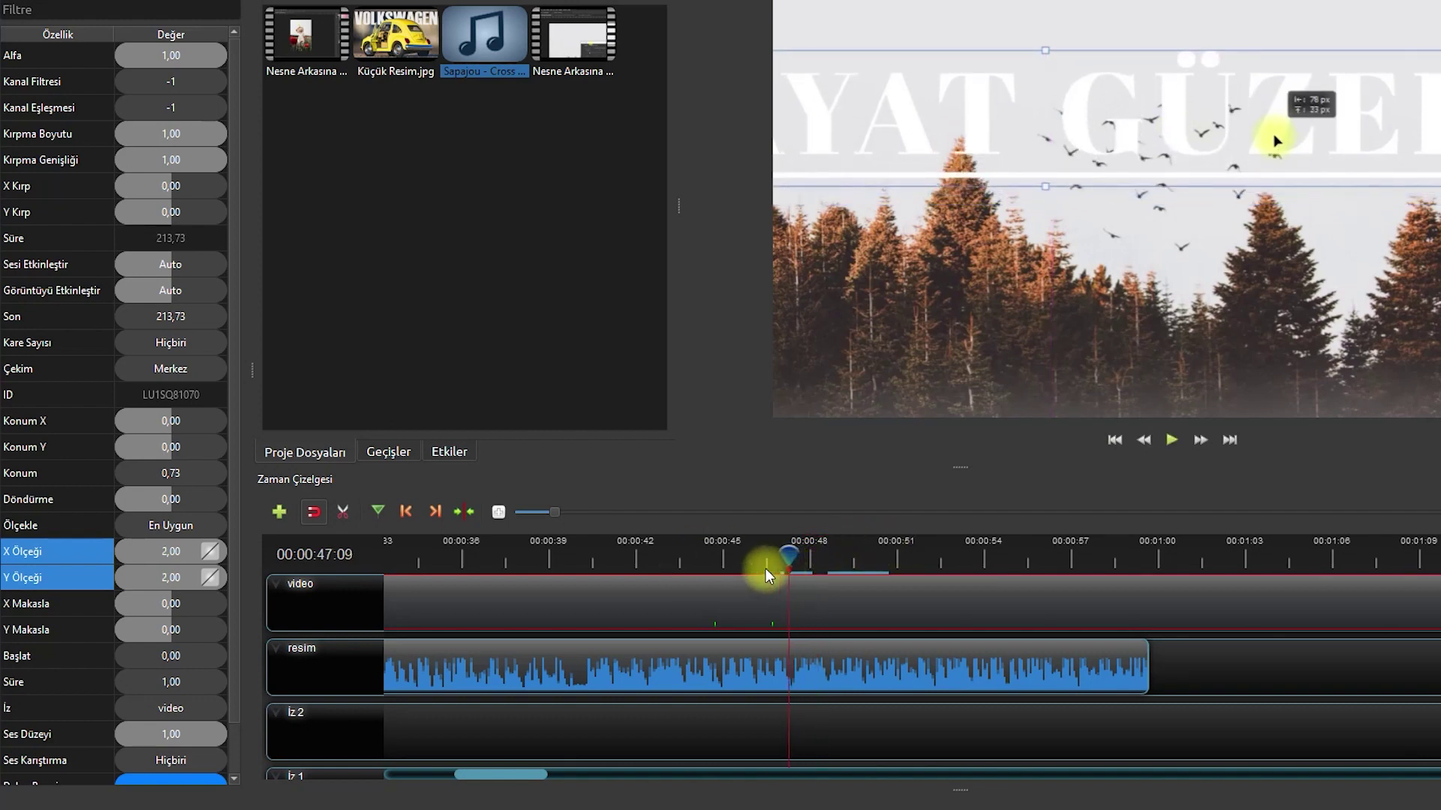
{"action": "left_click", "coordinate": [787, 554]}
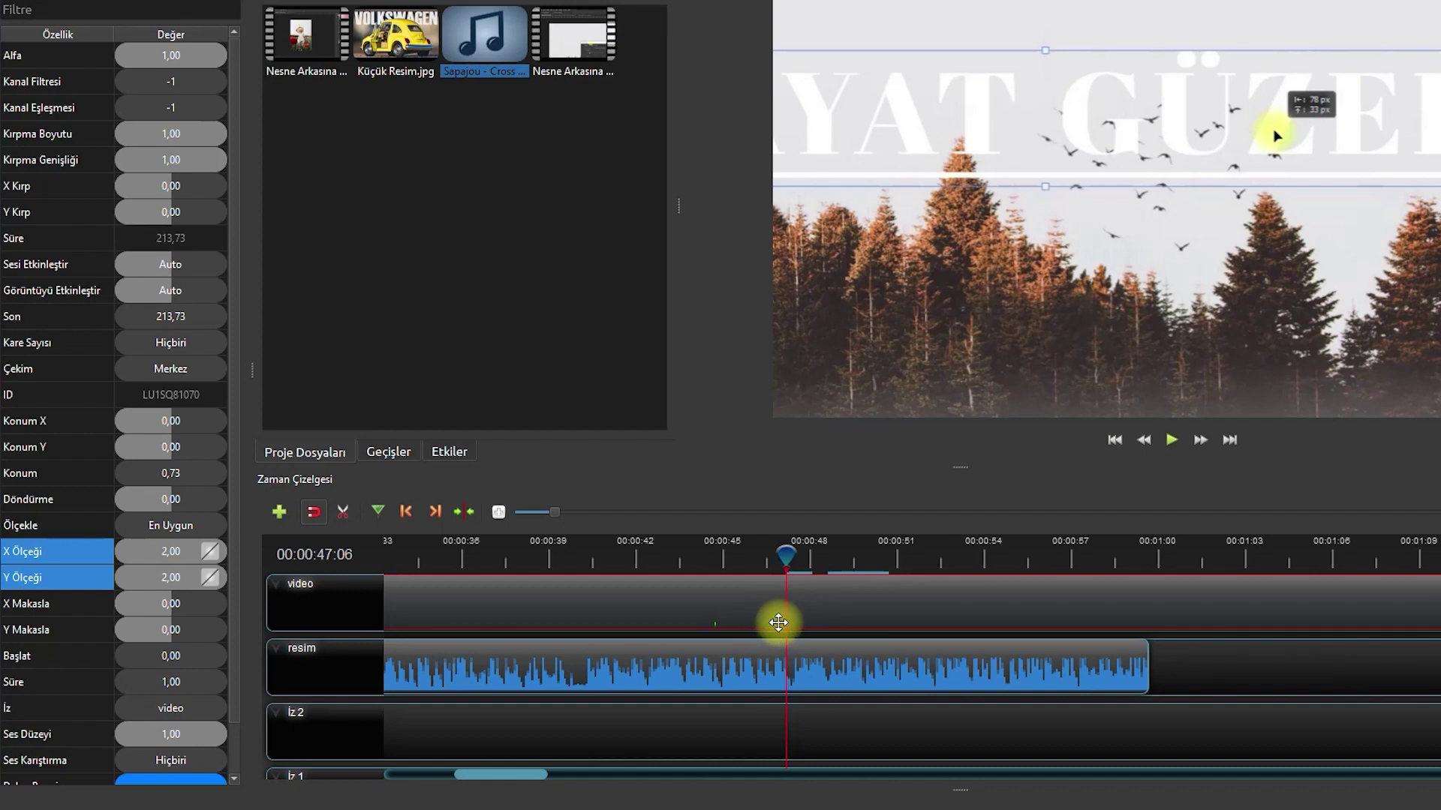
{"action": "double_click", "coordinate": [145, 553]}
{"action": "type", "text": "1"}
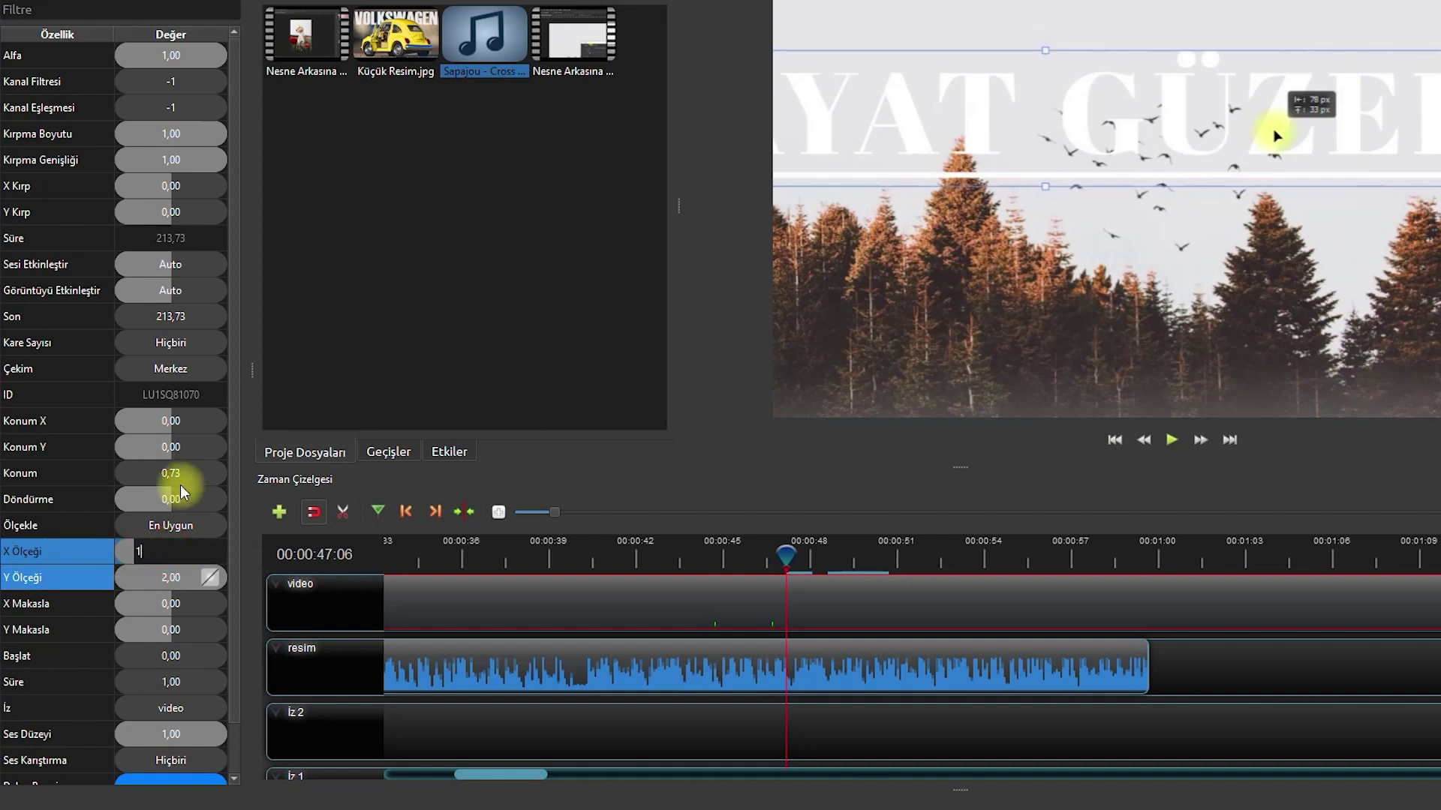
{"action": "key", "text": "Return"}
Step: Play the complete zoom-in and zoom-out animation from 00:00:45:21
{"action": "left_click", "coordinate": [745, 555]}
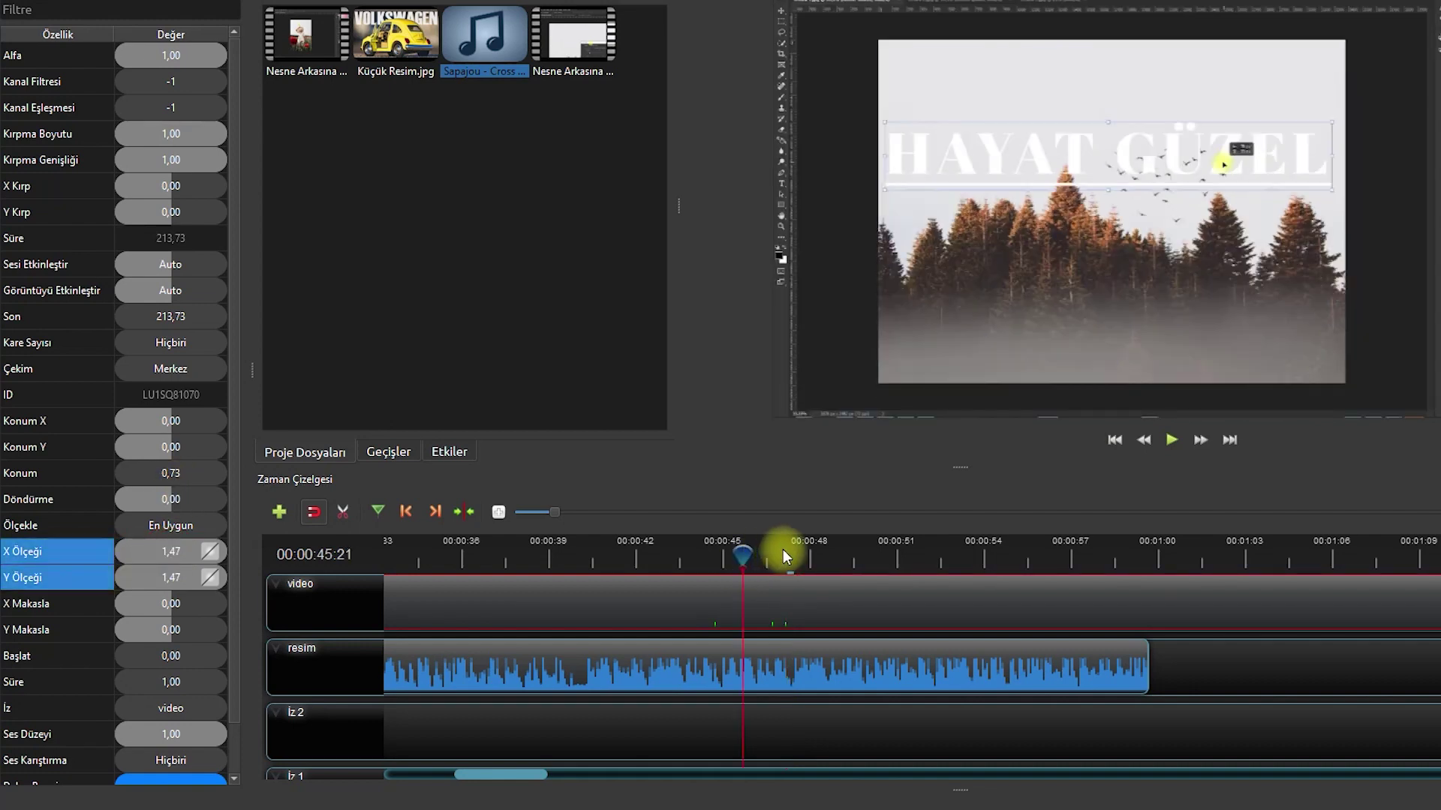
{"action": "key", "text": "space"}
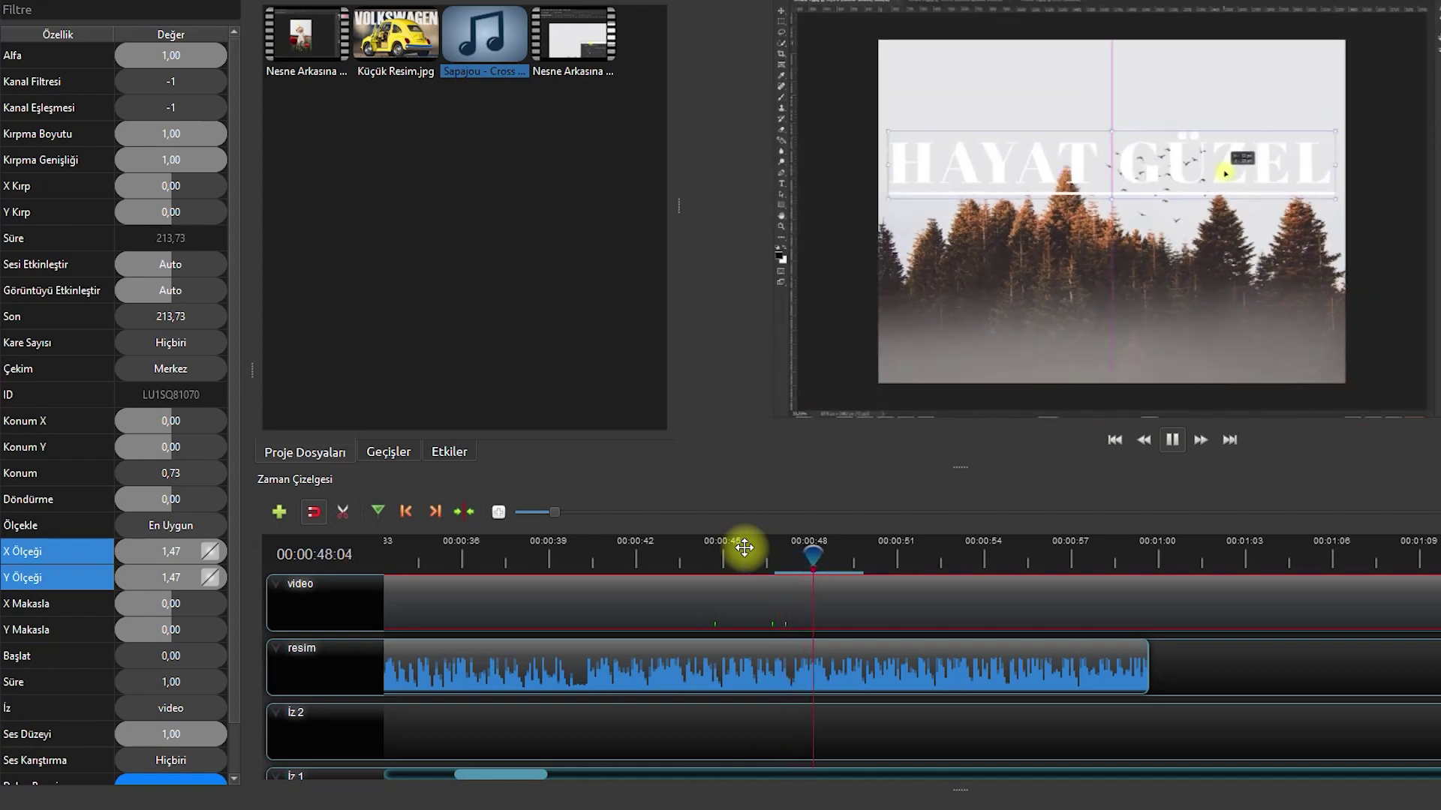
{"action": "key", "text": "space"}
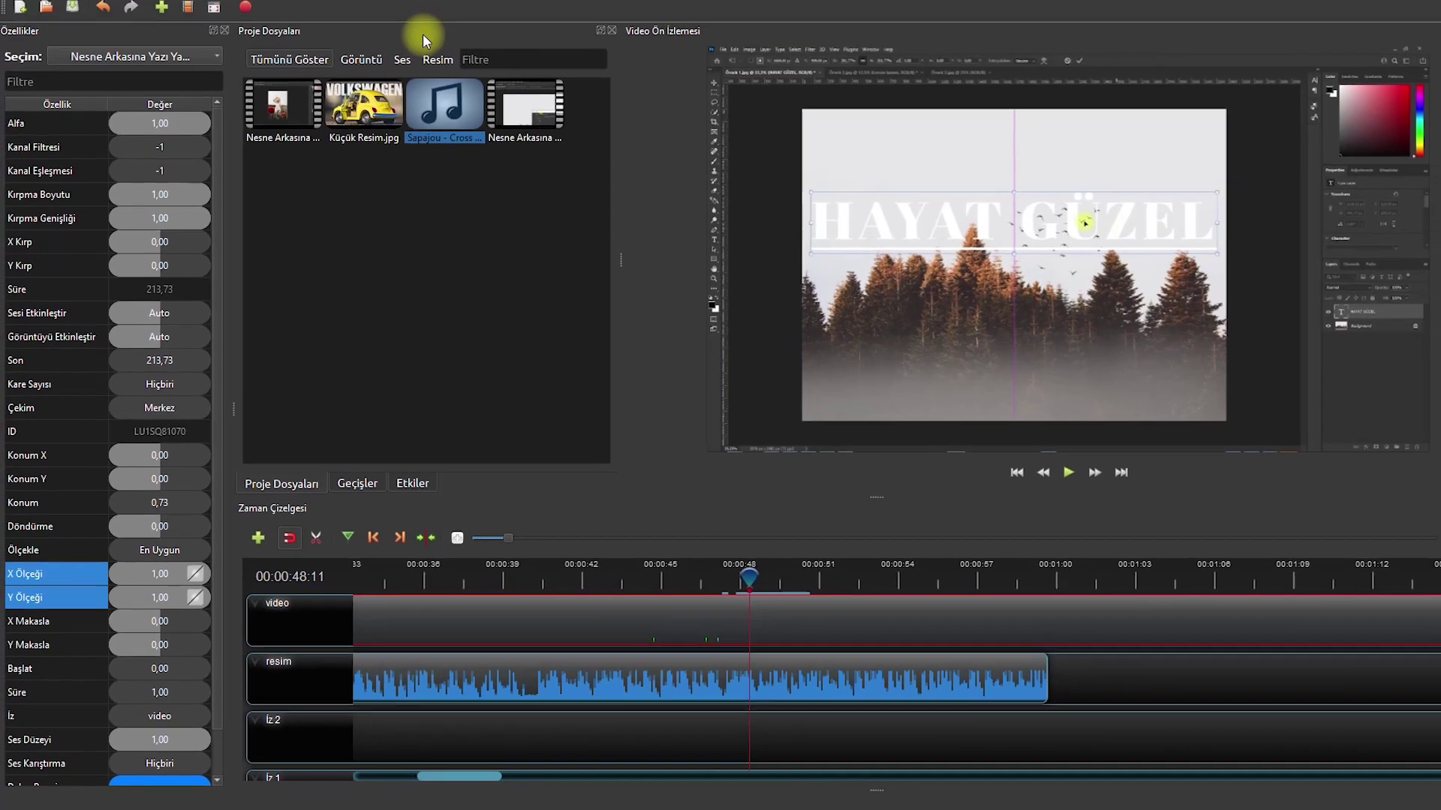
Step: Close the project files and transitions panels, and dock the Etkiler panel on the far side of the video preview
{"action": "left_click", "coordinate": [616, 25]}
{"action": "left_click", "coordinate": [616, 25]}
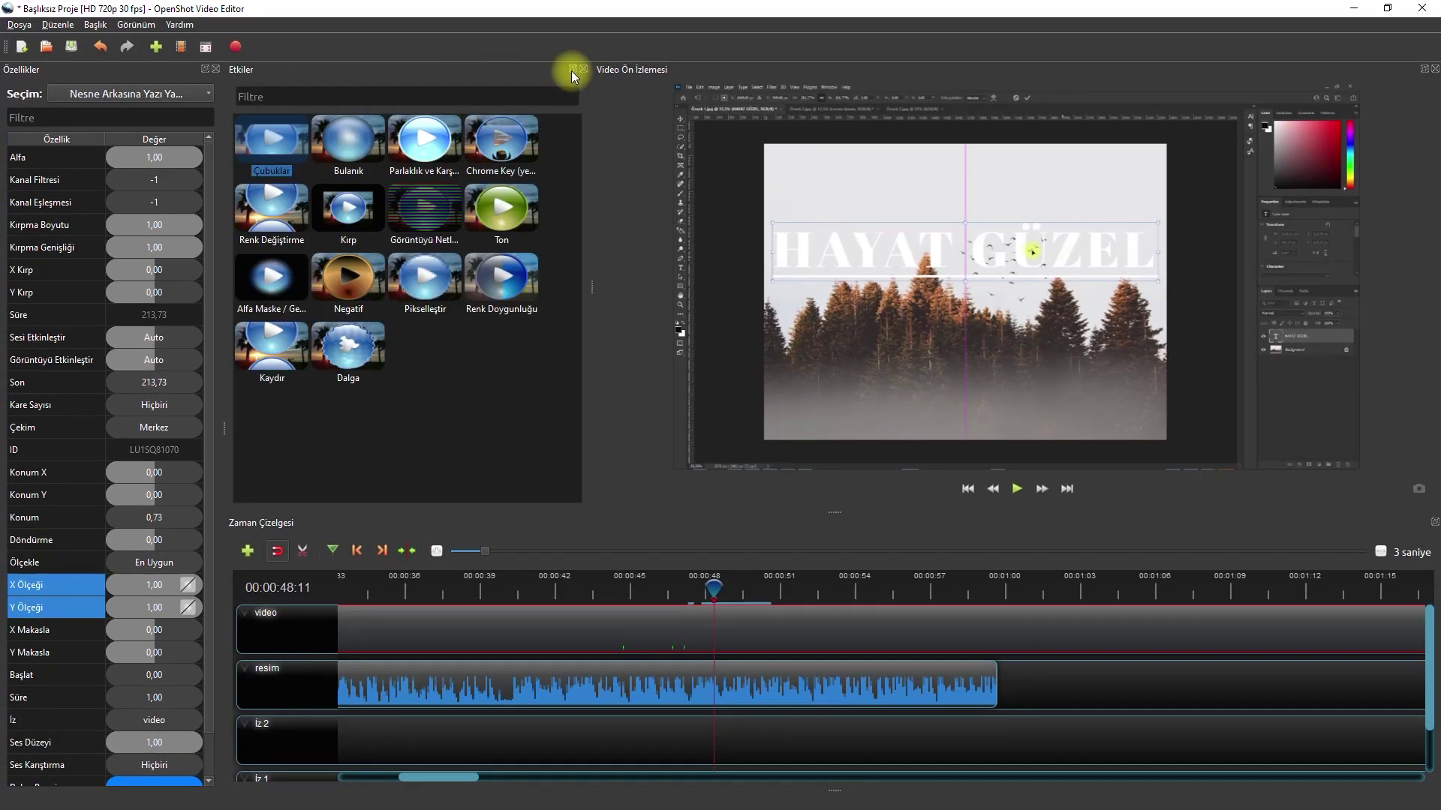
{"action": "left_click", "coordinate": [572, 69]}
{"action": "left_click_drag", "start_coordinate": [492, 45], "coordinate": [1168, 127]}
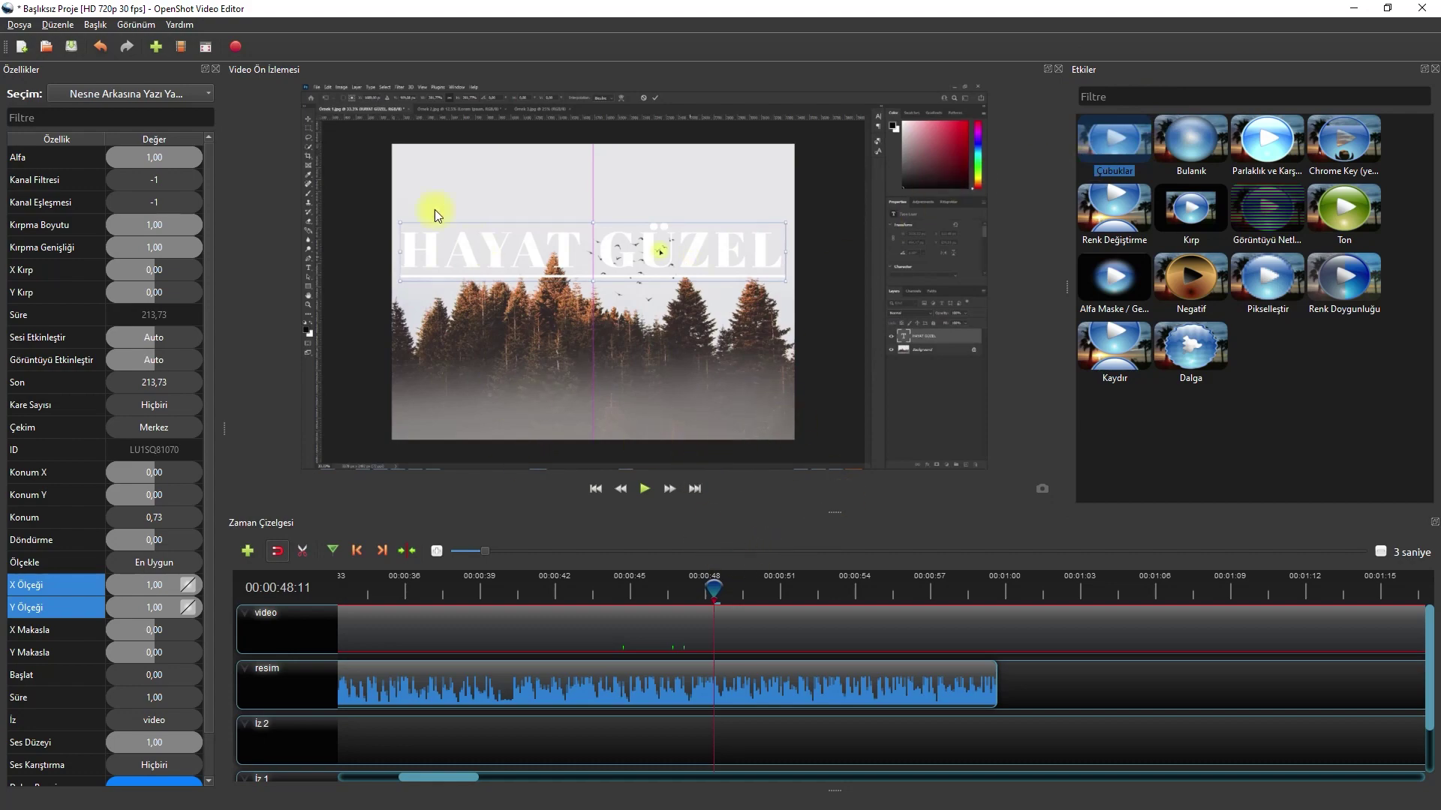
Step: Restore the workspace to the simple layout, Basit Görünüm
{"action": "left_click", "coordinate": [136, 25]}
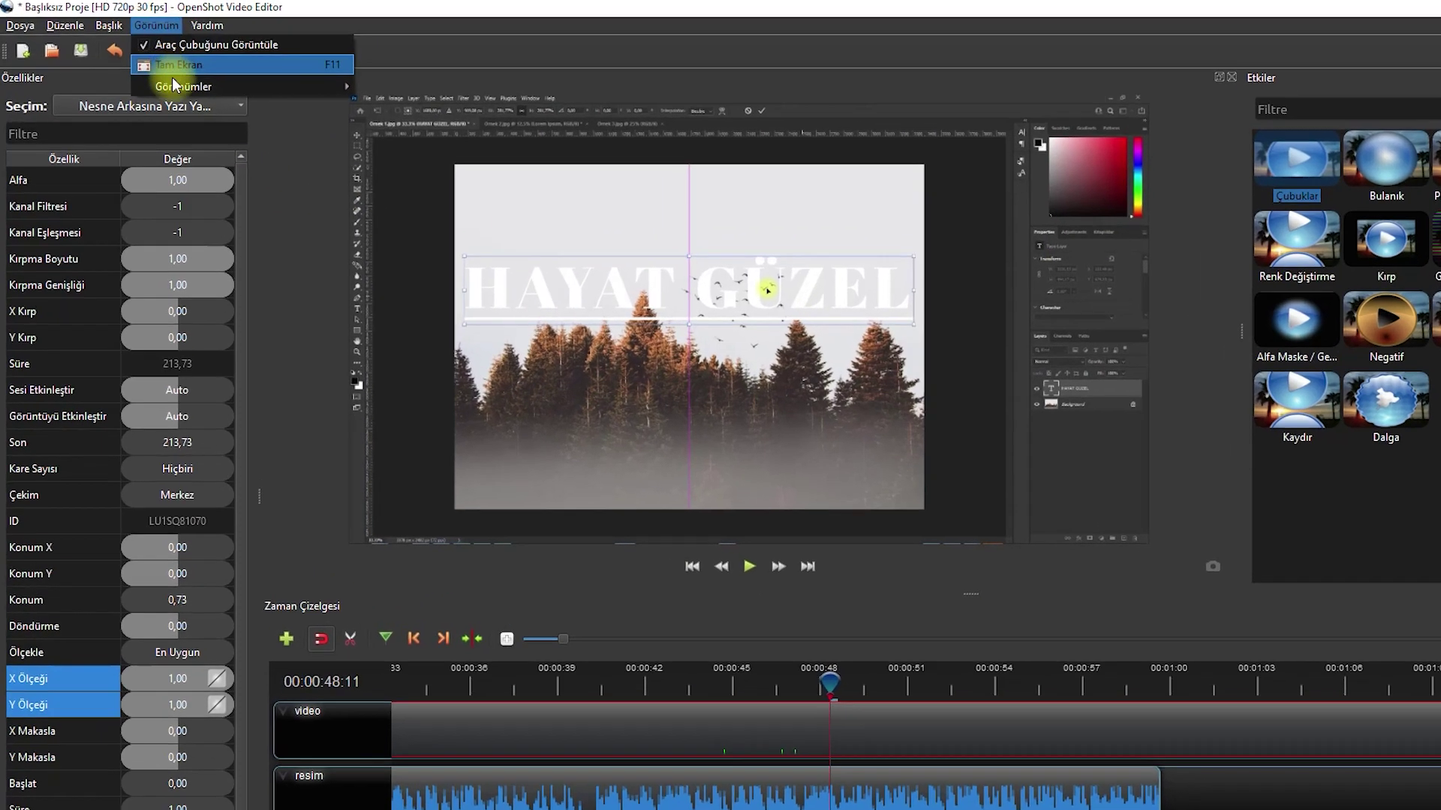
{"action": "mouse_move", "coordinate": [175, 88]}
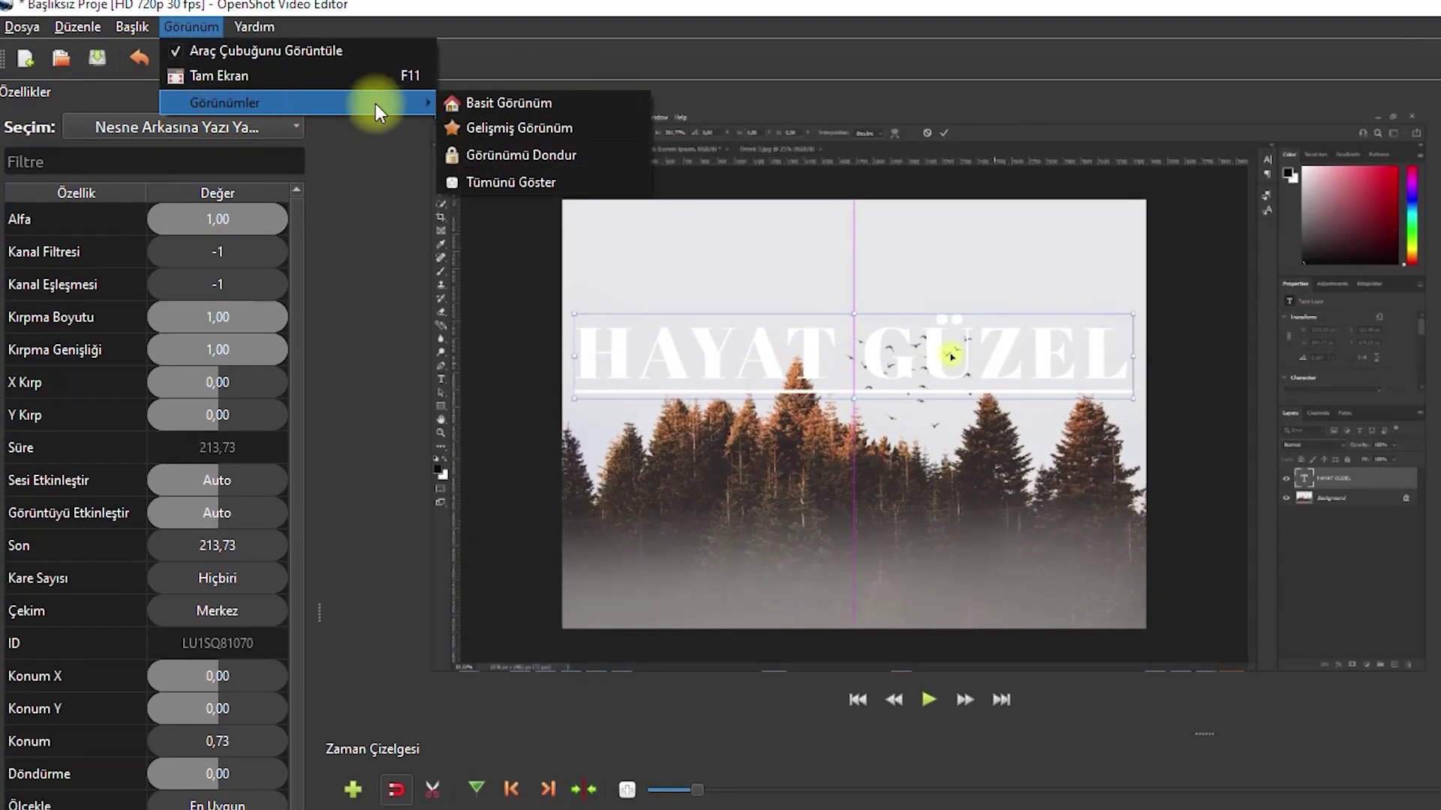
{"action": "left_click", "coordinate": [481, 104]}
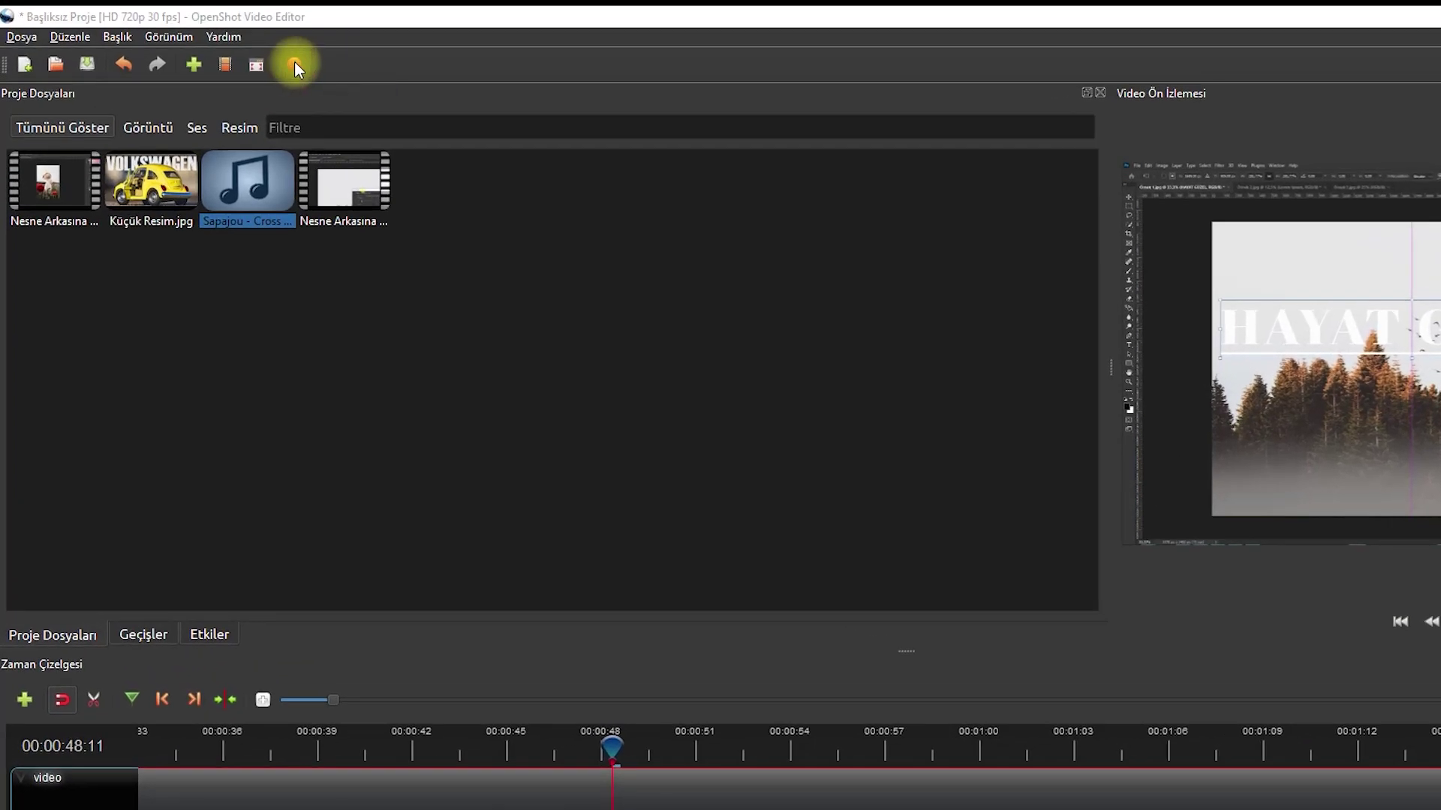
Step: Start a video export with the Ağ profile and YouTube-HD as the target
{"action": "left_click", "coordinate": [293, 63]}
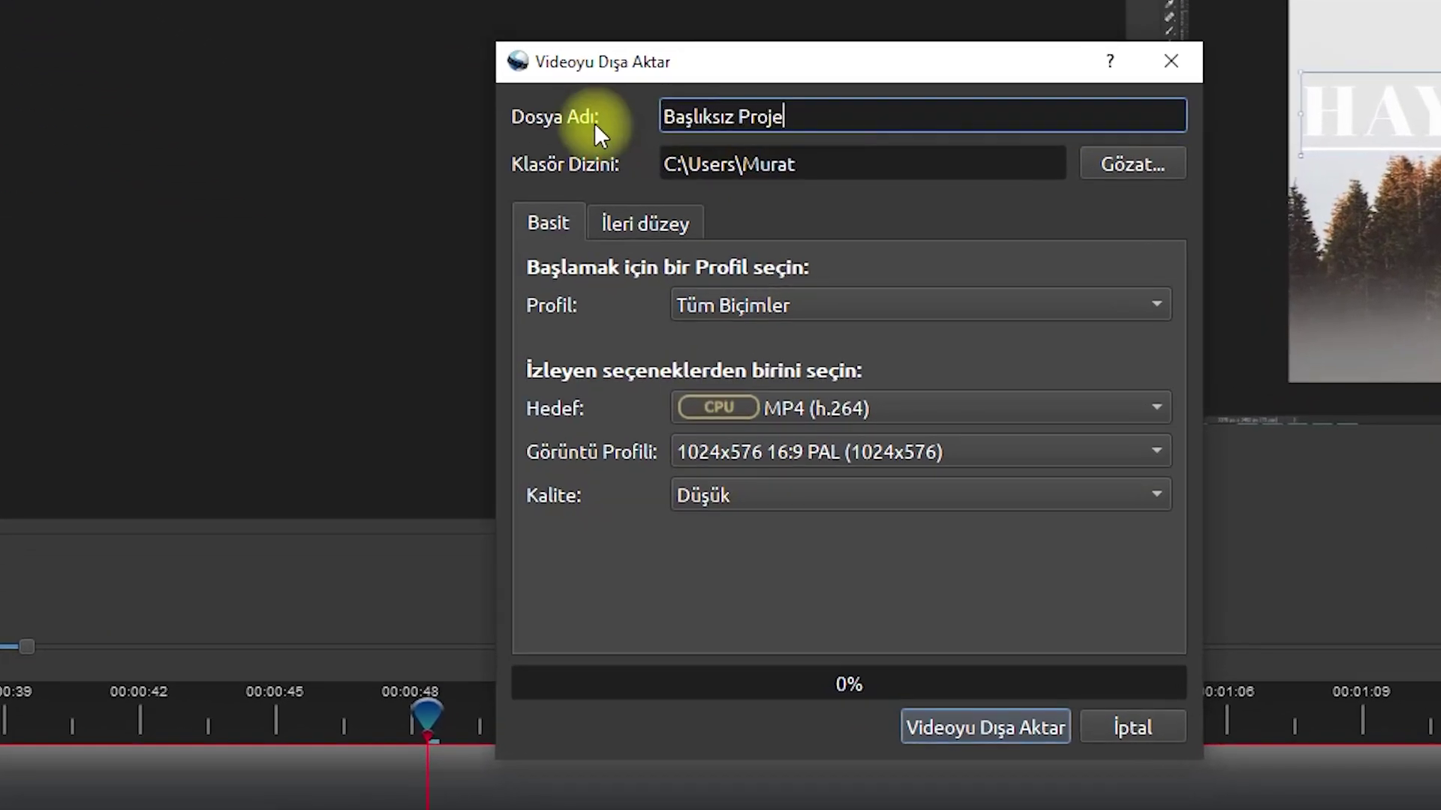
{"action": "left_click_drag", "start_coordinate": [830, 120], "coordinate": [643, 116]}
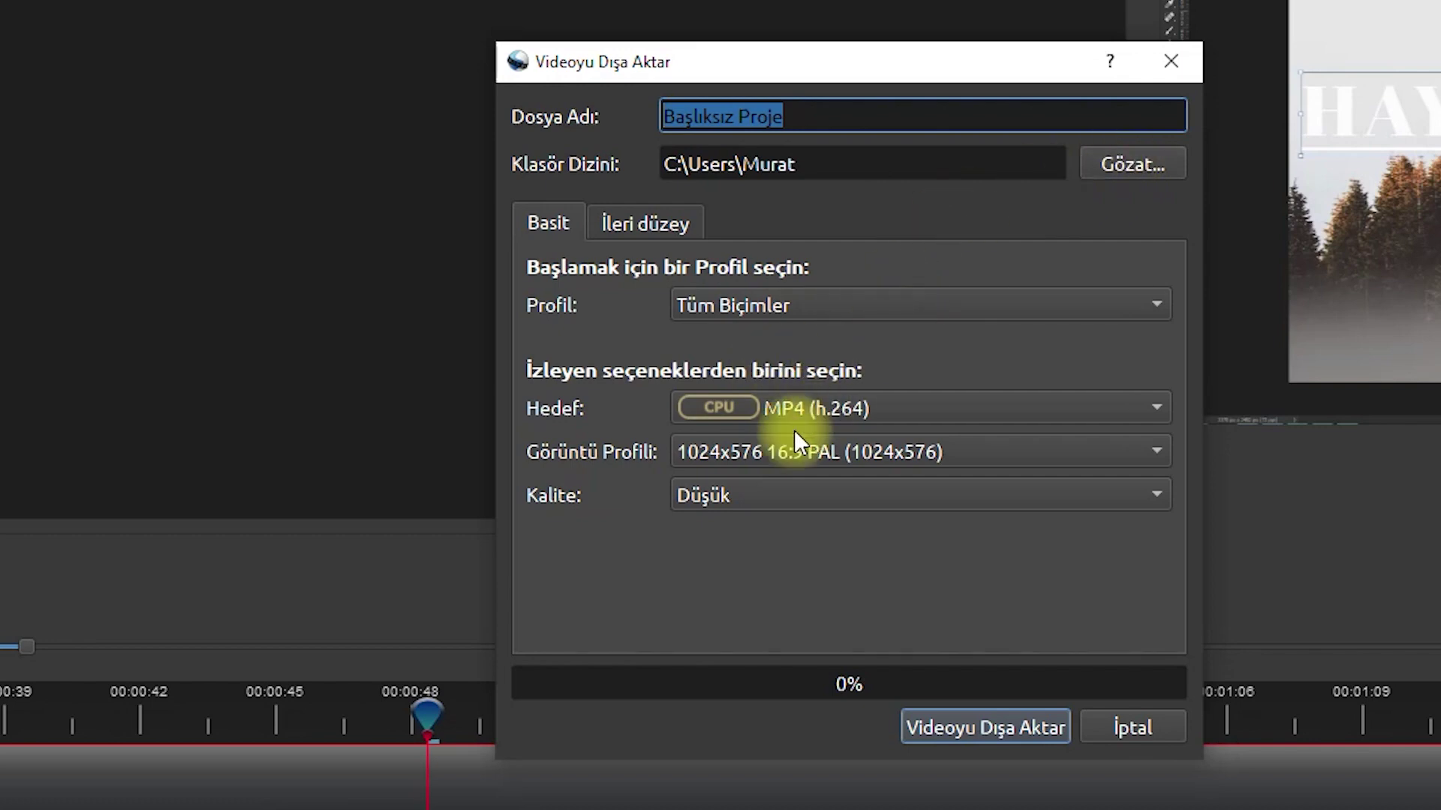
{"action": "left_click", "coordinate": [746, 303]}
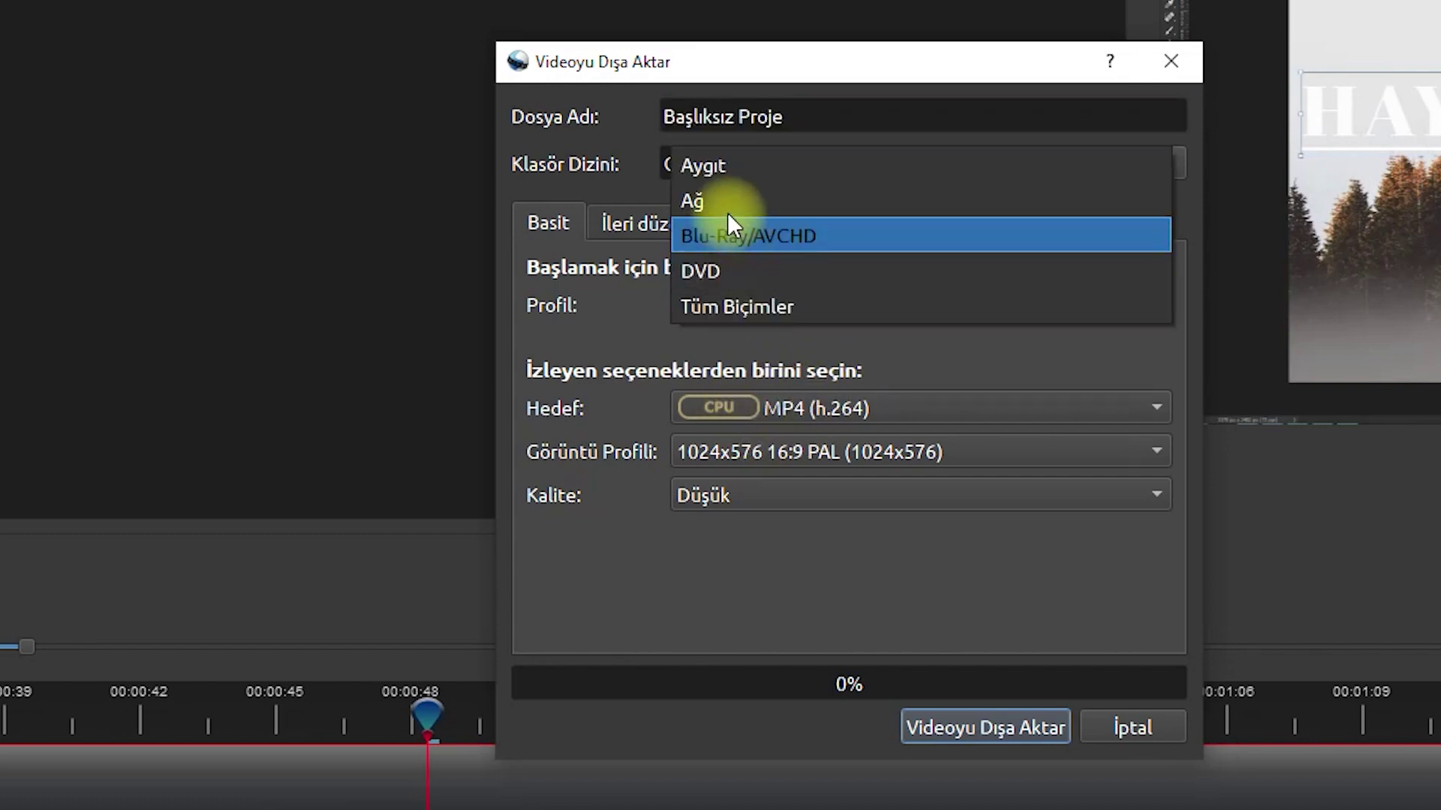
{"action": "left_click", "coordinate": [709, 201]}
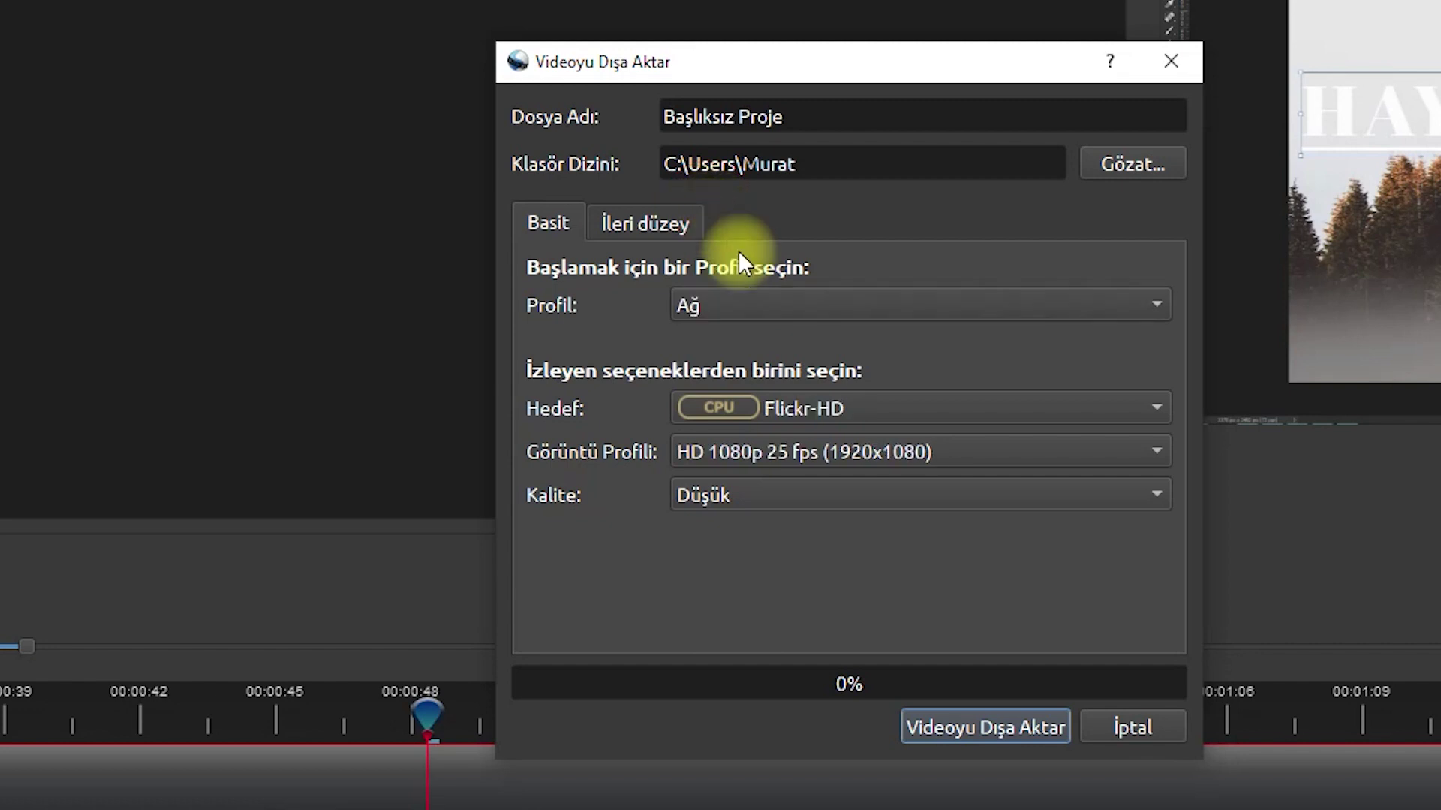
{"action": "left_click", "coordinate": [836, 407]}
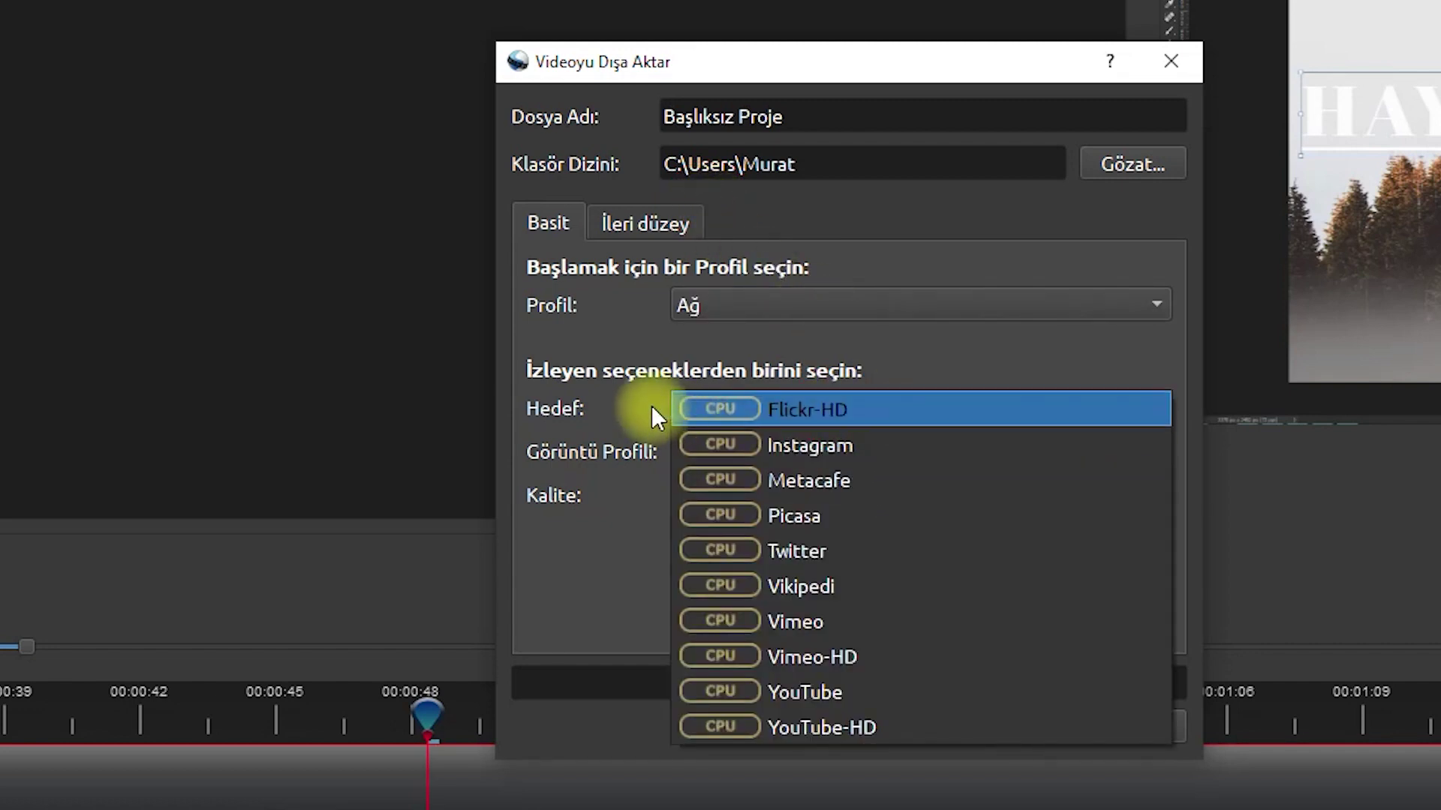
{"action": "left_click", "coordinate": [826, 728]}
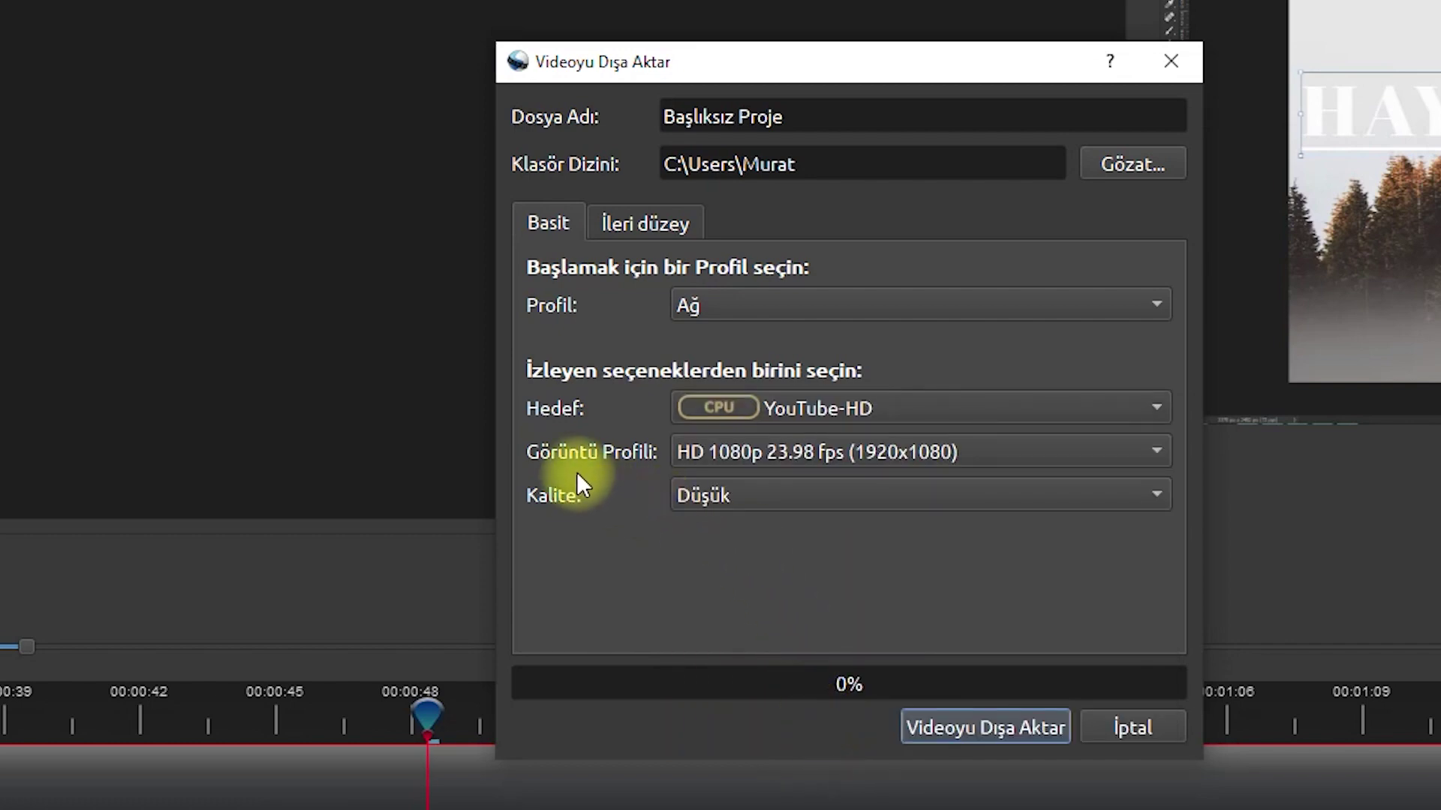
Step: Review the video profile and quality options, and export at HD 1080p 23.98 fps and Düşük quality, replacing the existing Başlıksız Proje.mp4
{"action": "left_click", "coordinate": [720, 460]}
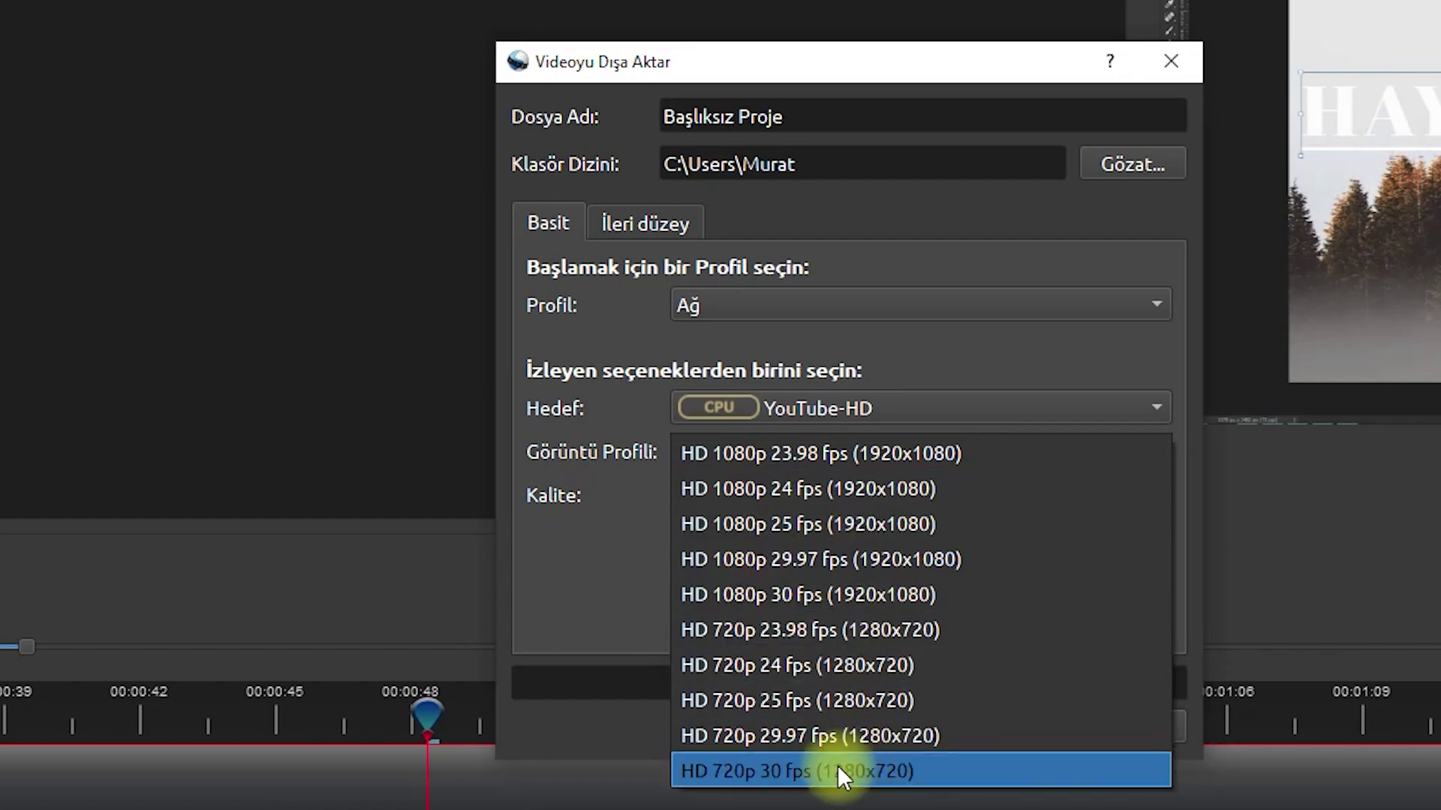
{"action": "left_click", "coordinate": [618, 604]}
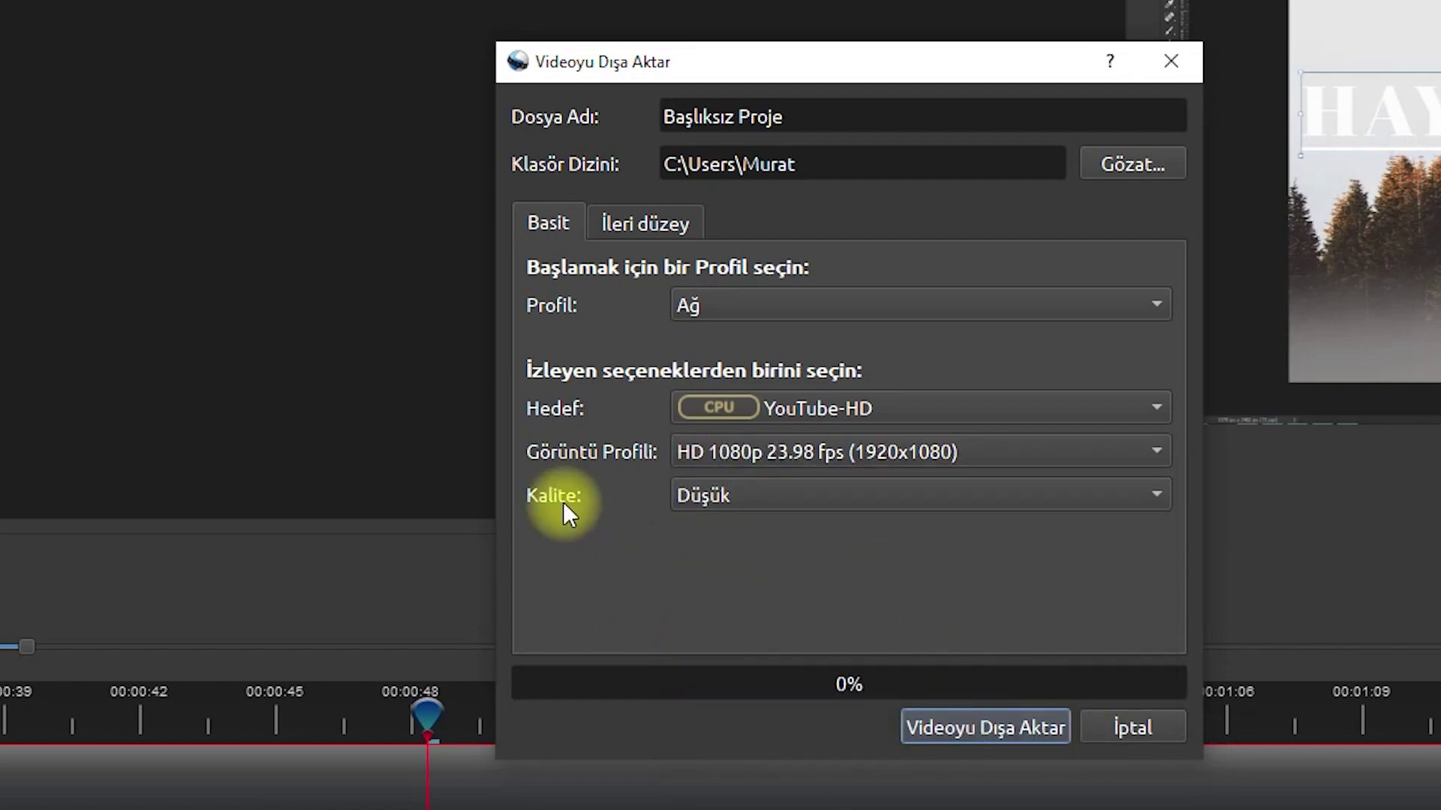
{"action": "left_click", "coordinate": [710, 501]}
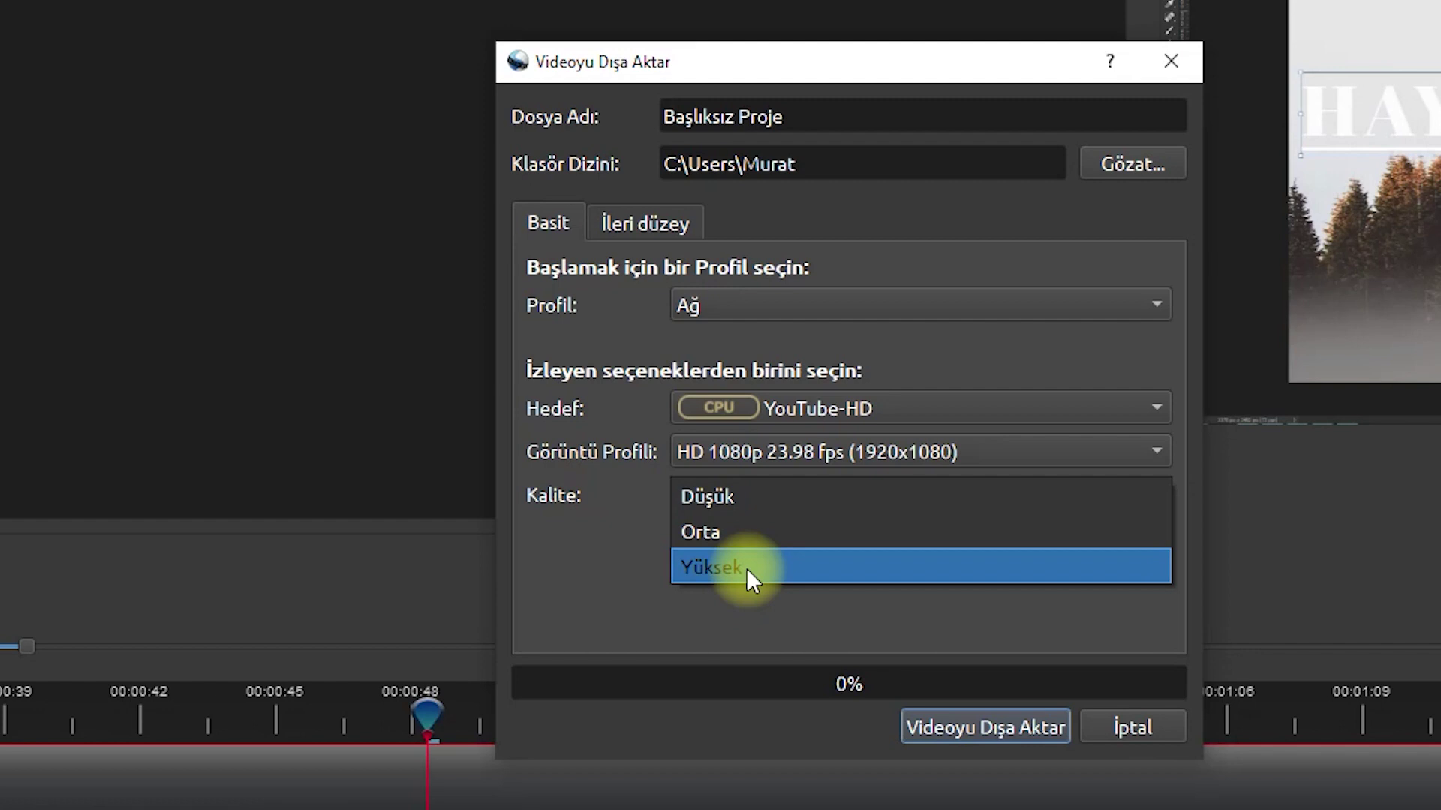
{"action": "left_click", "coordinate": [607, 581]}
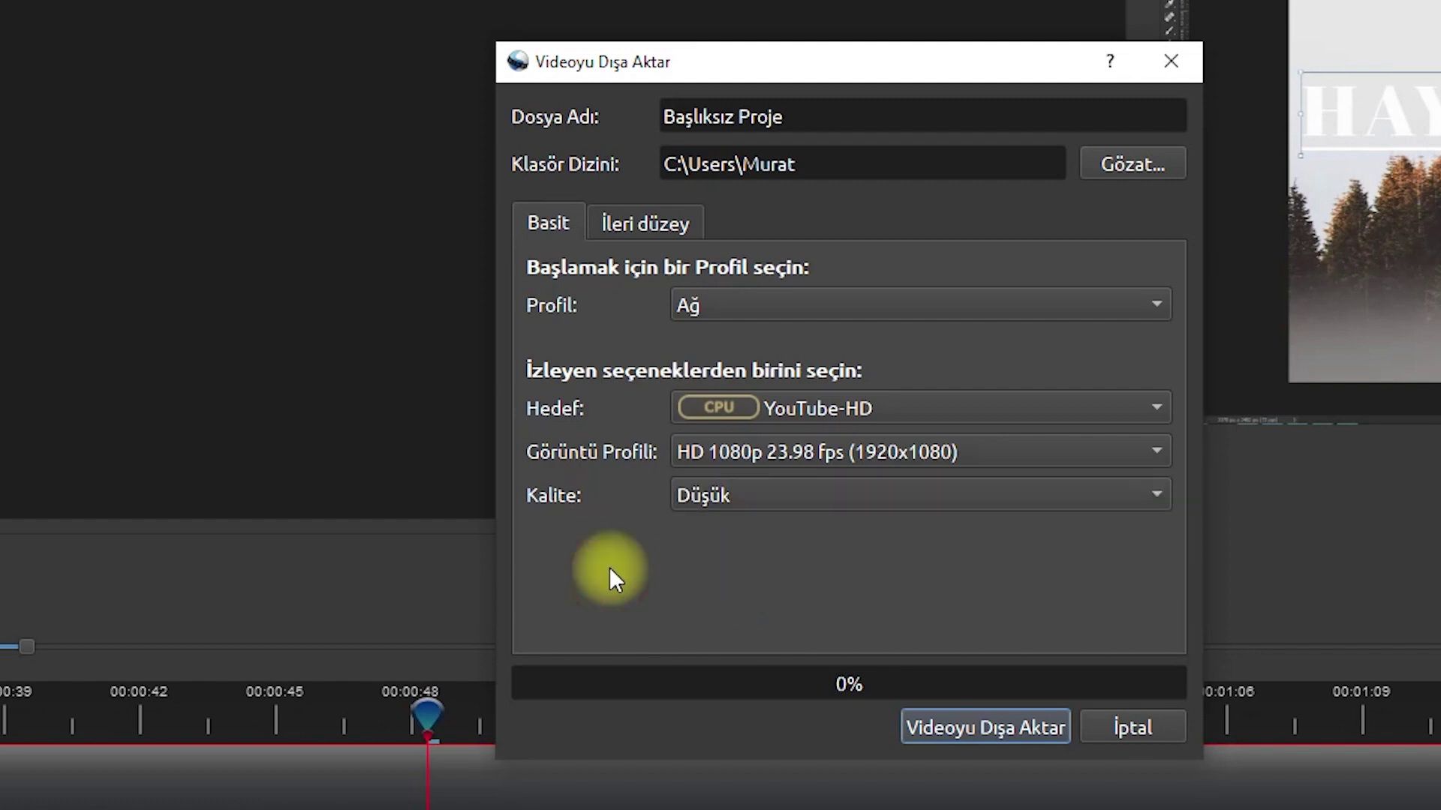
{"action": "left_click", "coordinate": [965, 725]}
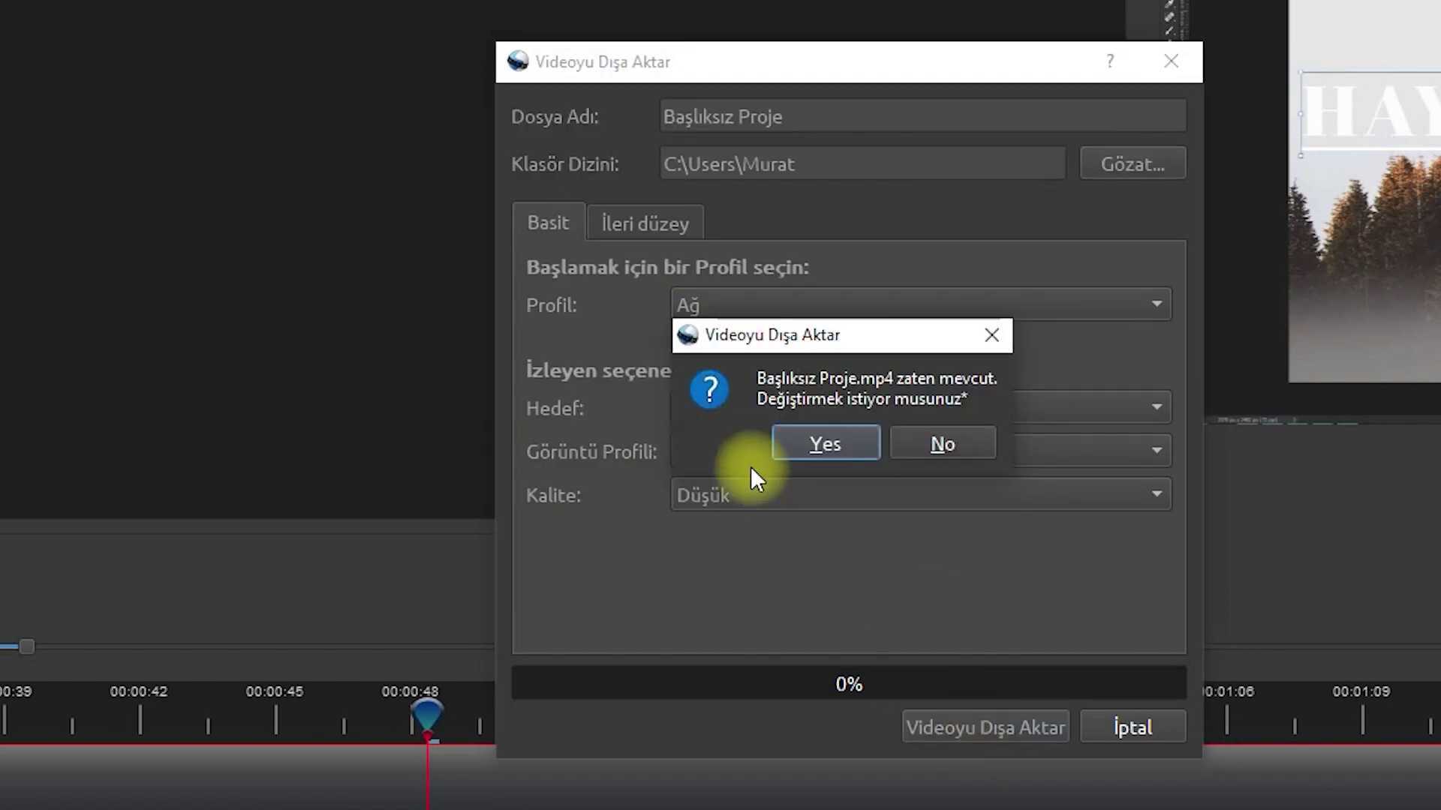
{"action": "left_click", "coordinate": [813, 444]}
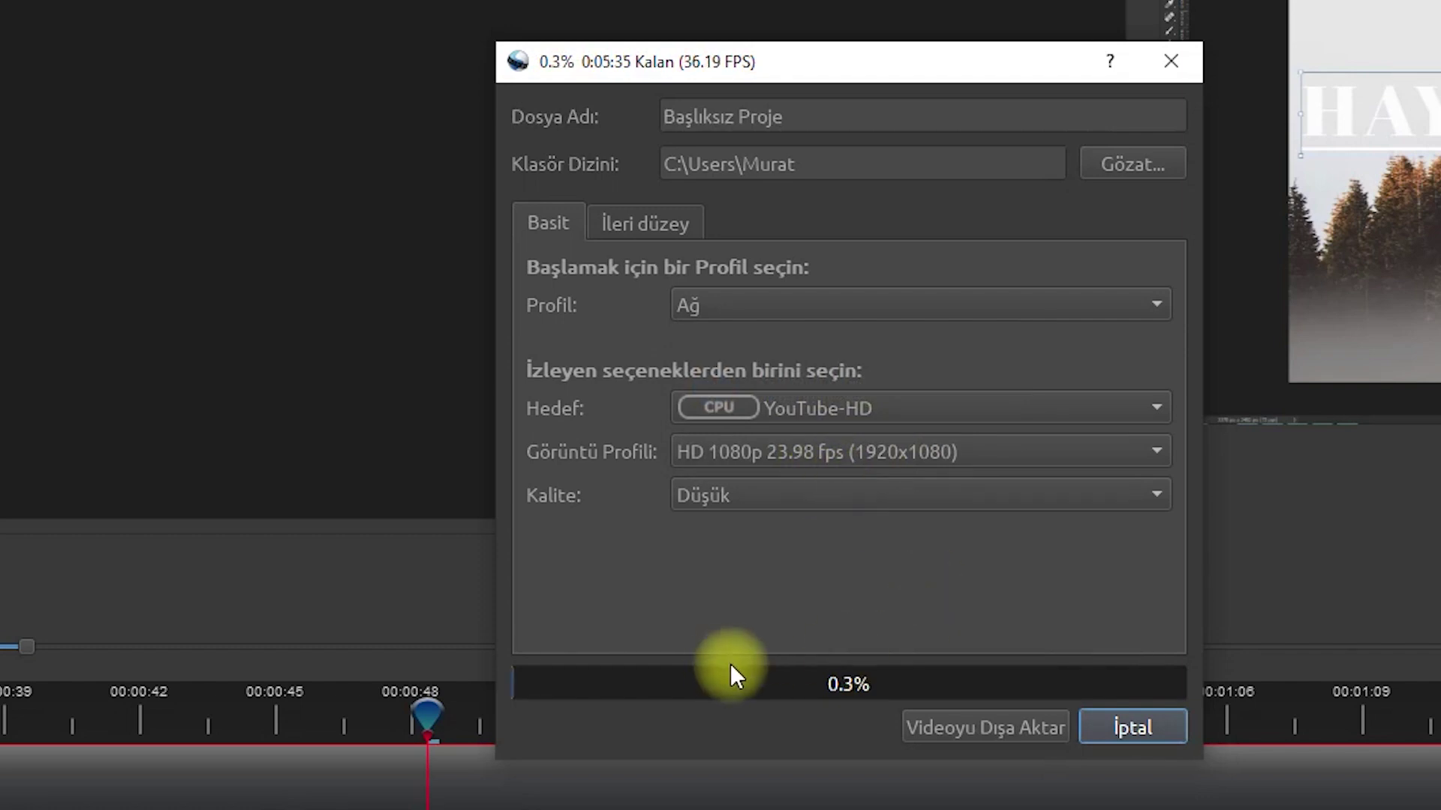